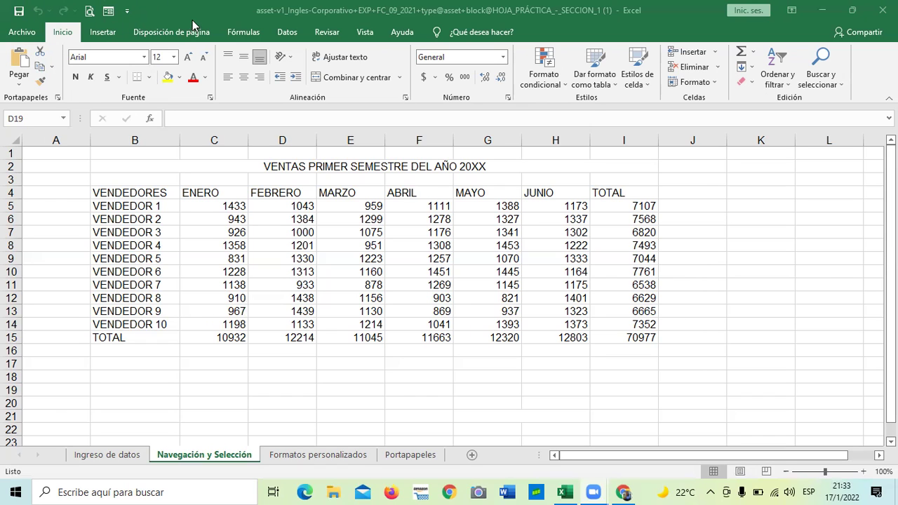
# Review which commands can be added to the Quick Access Toolbar, and close the list.
pyautogui.click(128, 13)
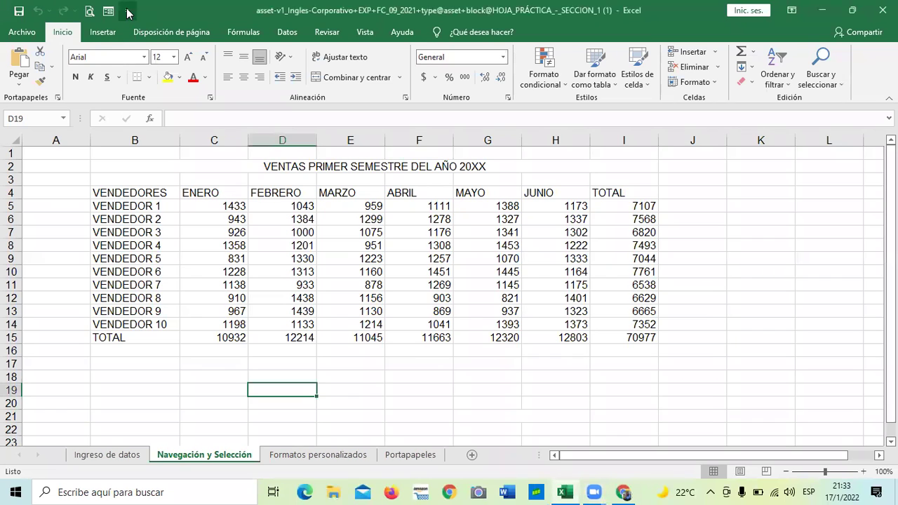
pyautogui.click(129, 12)
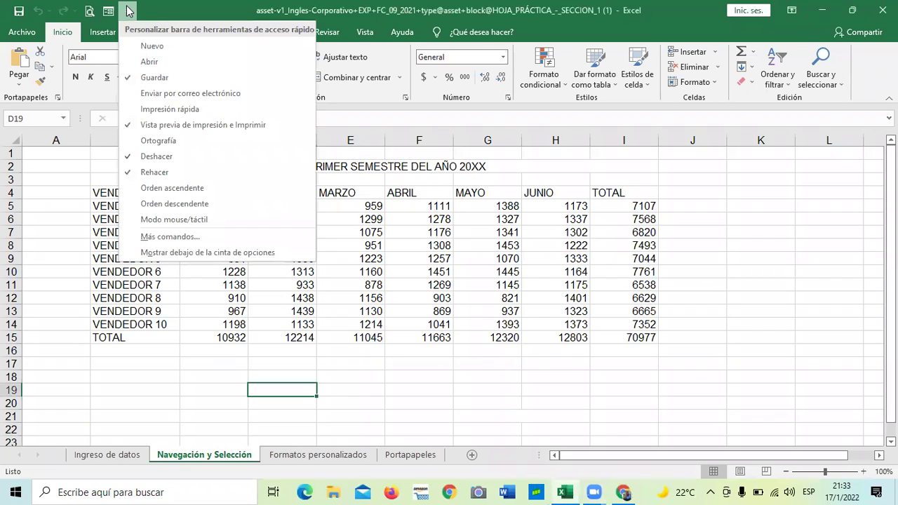
pyautogui.click(128, 11)
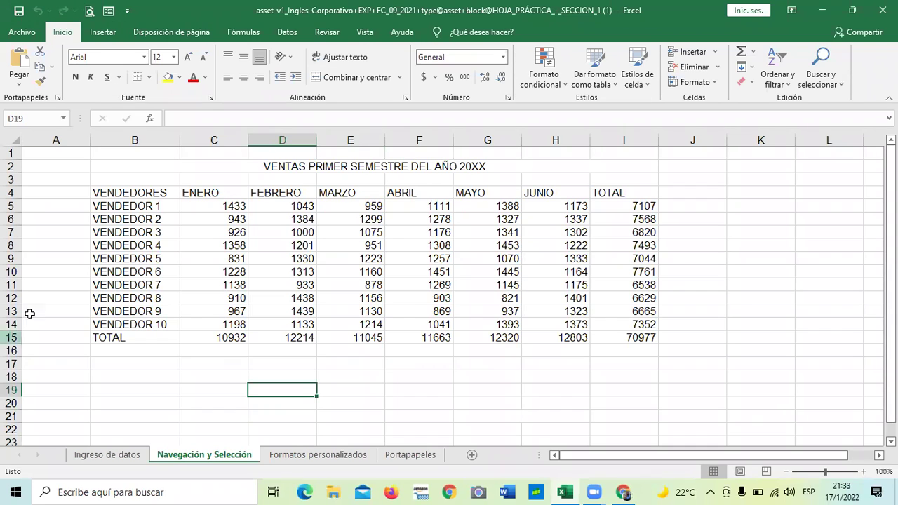
pyautogui.click(61, 254)
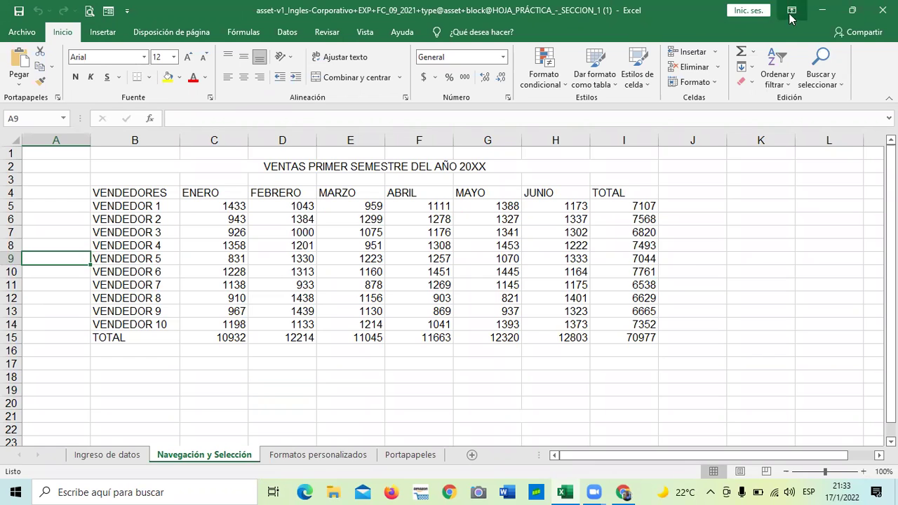
# Examine the workbook's information page, including its protection, inspection, version management and properties sections.
pyautogui.click(17, 30)
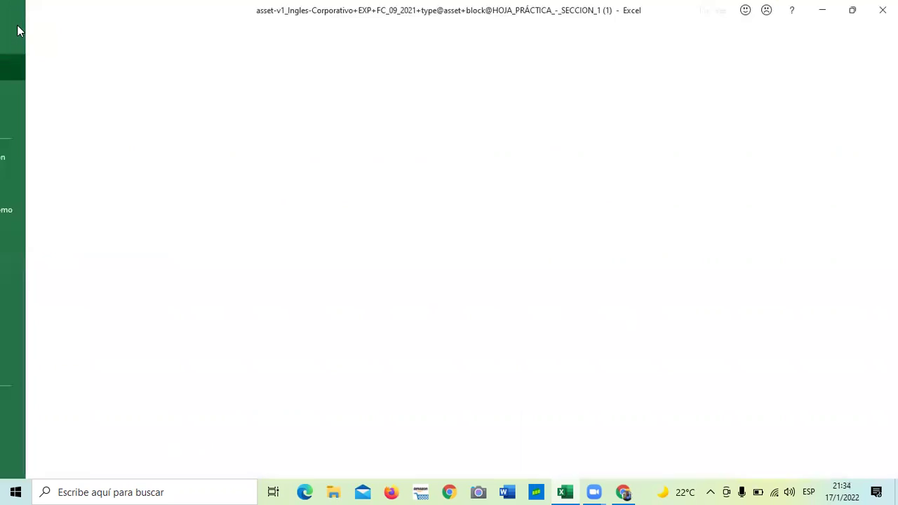
pyautogui.click(17, 36)
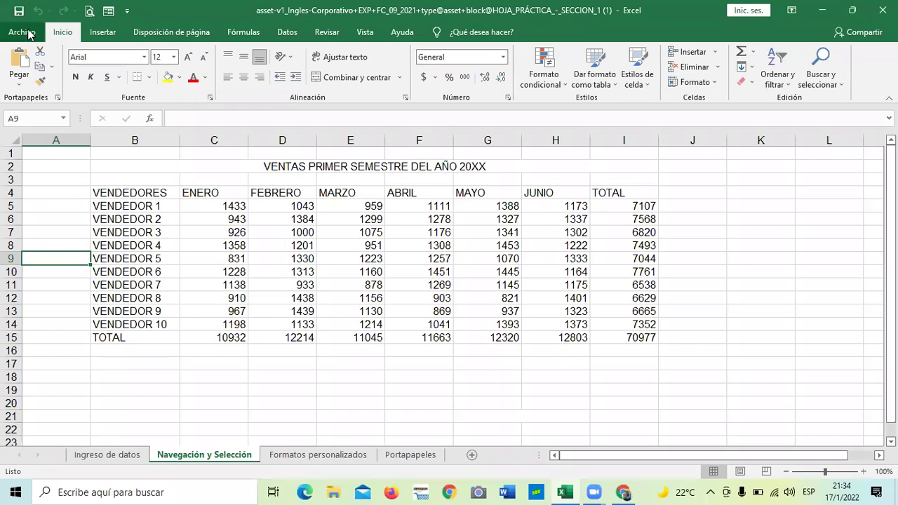
pyautogui.click(29, 34)
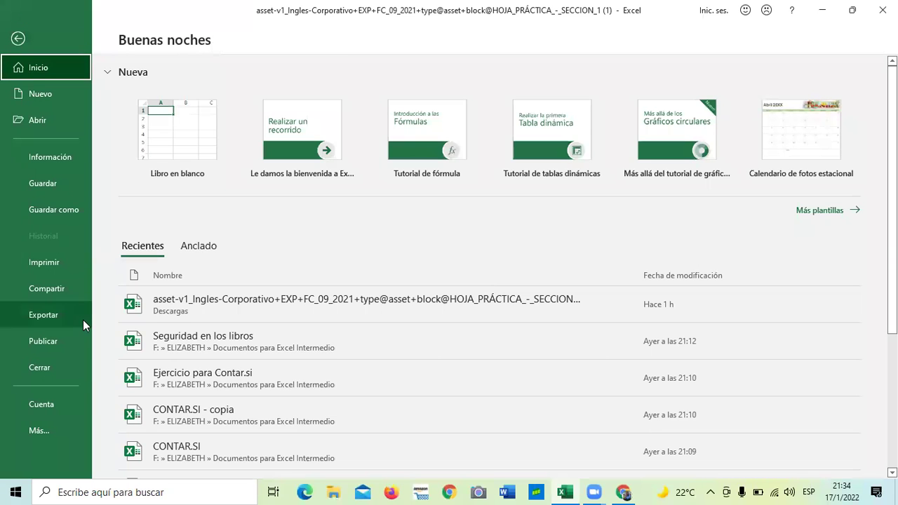
pyautogui.click(64, 160)
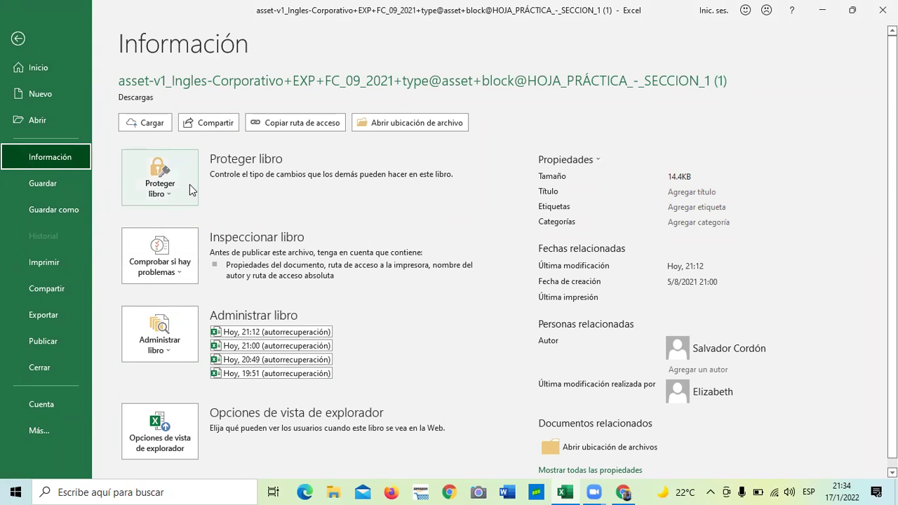
pyautogui.scroll(-1, 214, 245)
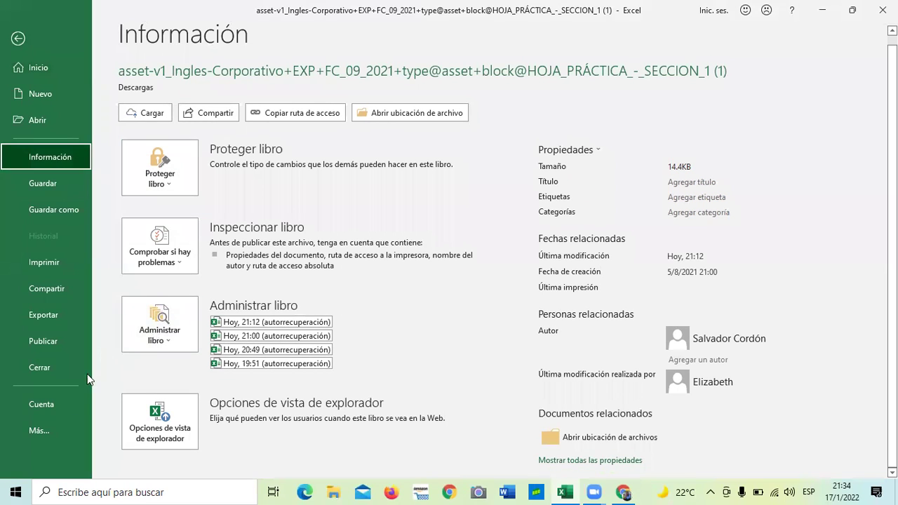
# View the General settings in Excel Options, and look again at the Quick Access Toolbar command list.
pyautogui.click(49, 428)
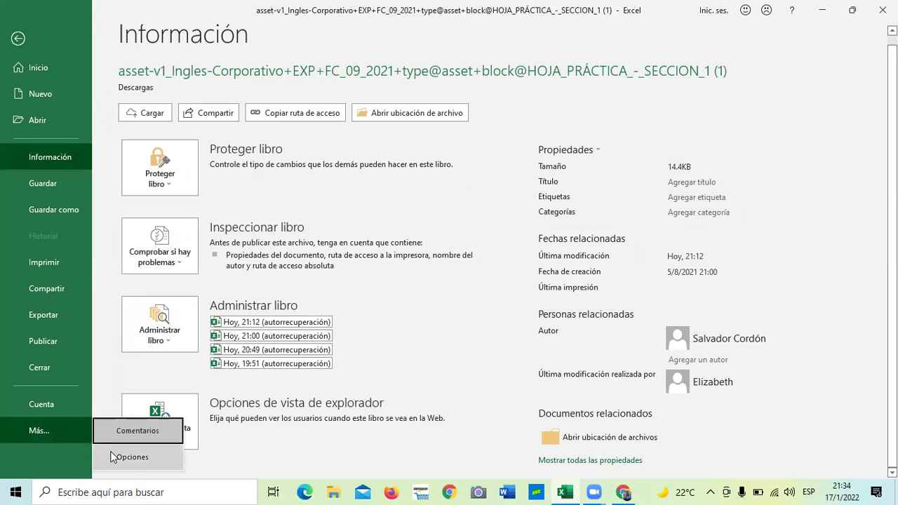
pyautogui.click(113, 457)
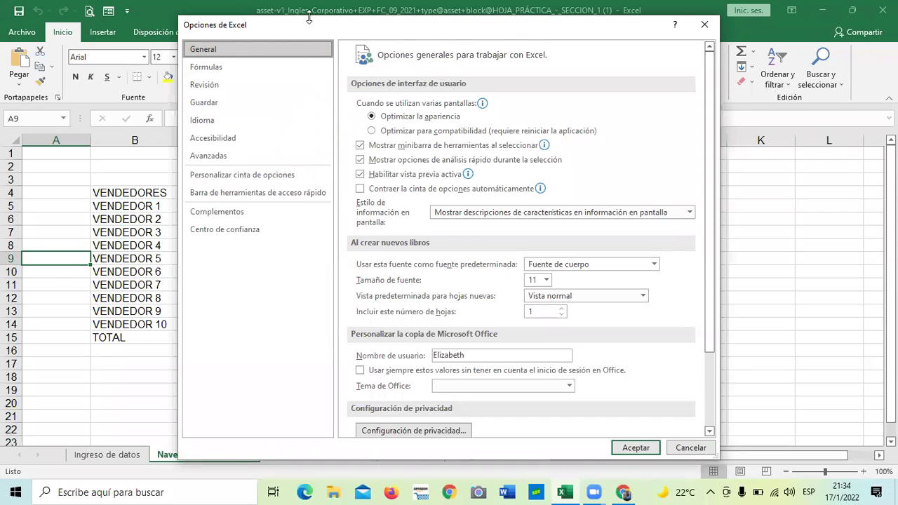
pyautogui.click(705, 26)
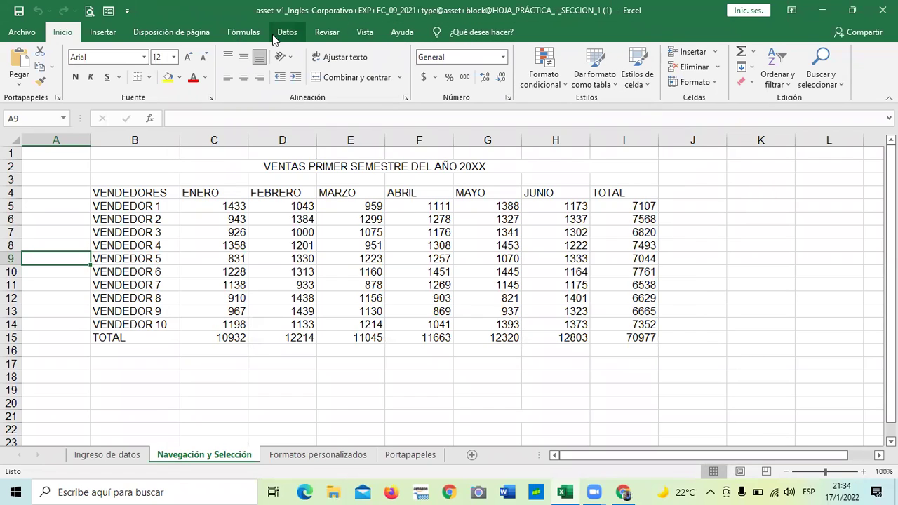
pyautogui.click(127, 11)
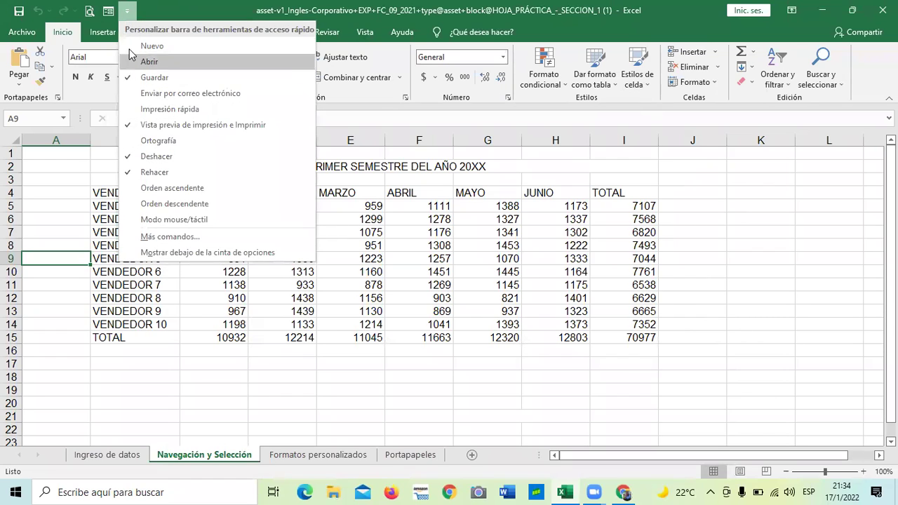
pyautogui.click(66, 171)
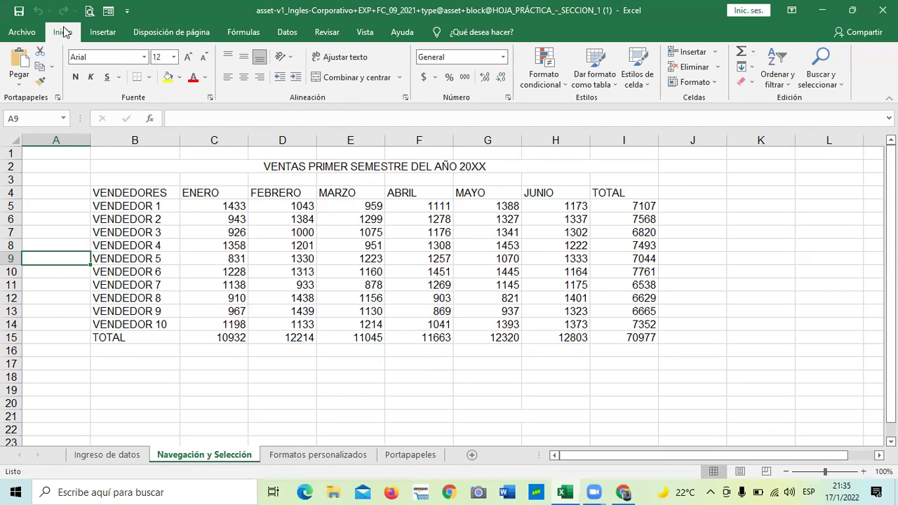
# Survey the ribbon's Insert, Page Layout, Formulas, Data, Review and View command groups.
pyautogui.click(105, 33)
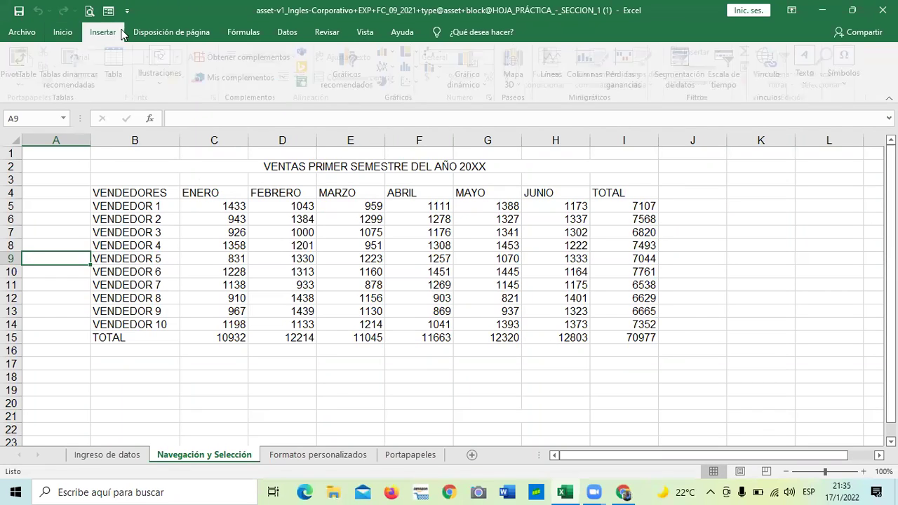
pyautogui.click(153, 35)
pyautogui.click(104, 32)
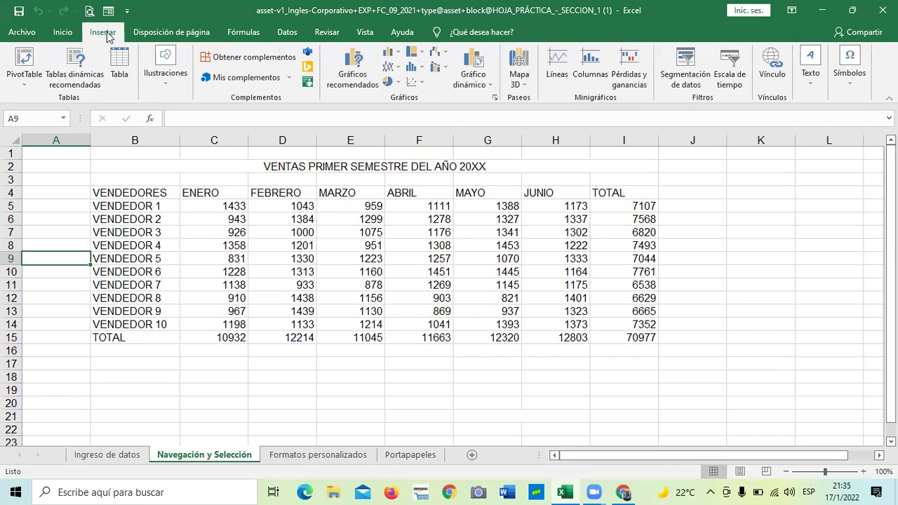
pyautogui.click(155, 34)
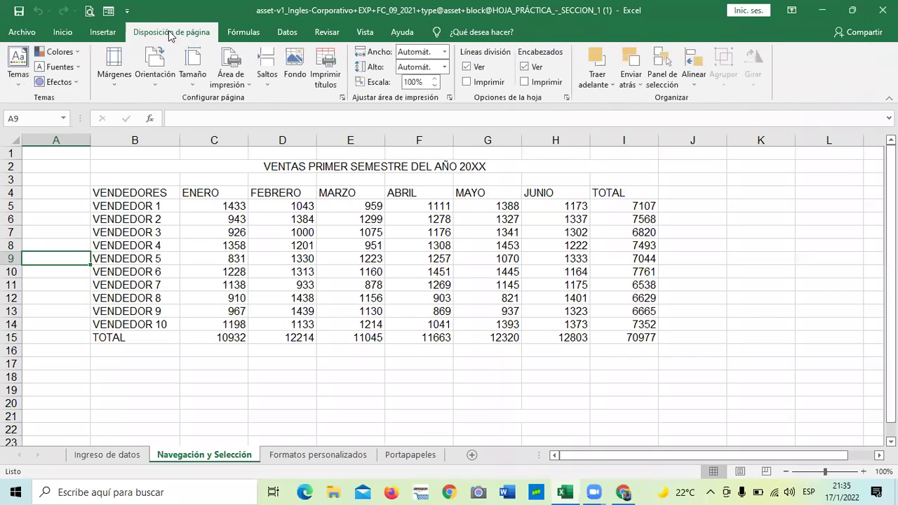
pyautogui.click(240, 31)
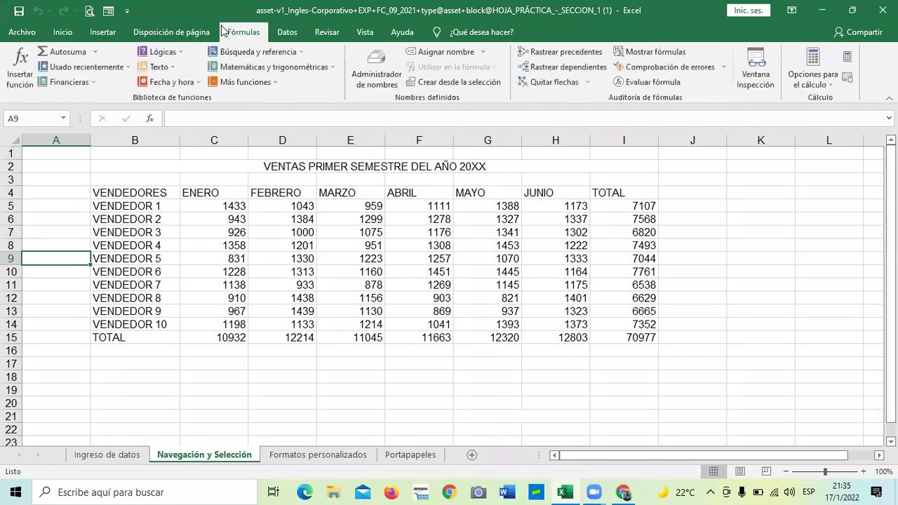
pyautogui.click(287, 33)
pyautogui.click(328, 35)
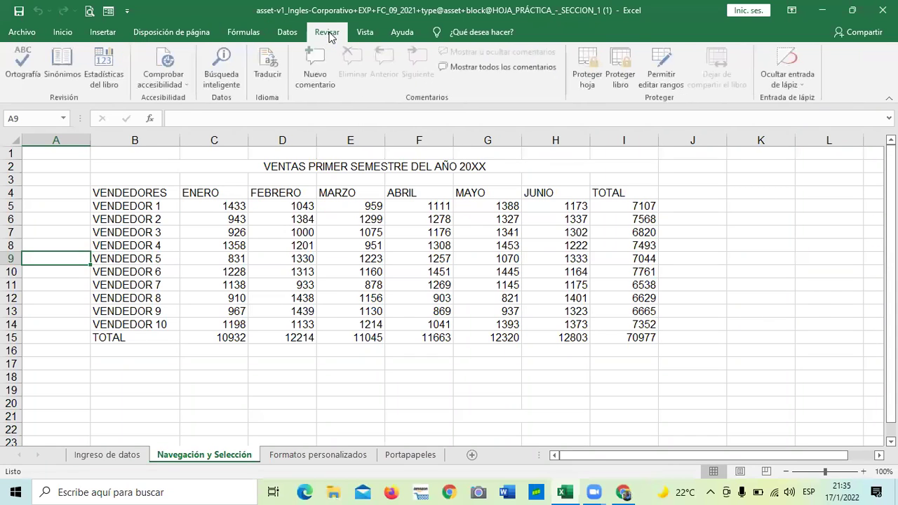
pyautogui.click(365, 33)
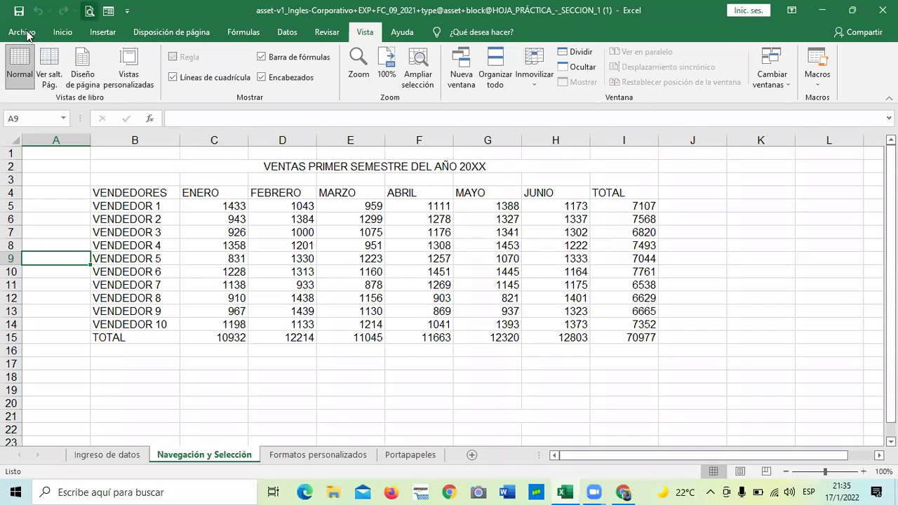
# Examine the Home, Formulas, Data and Page Layout commands, reading the description of Text to Columns.
pyautogui.click(63, 33)
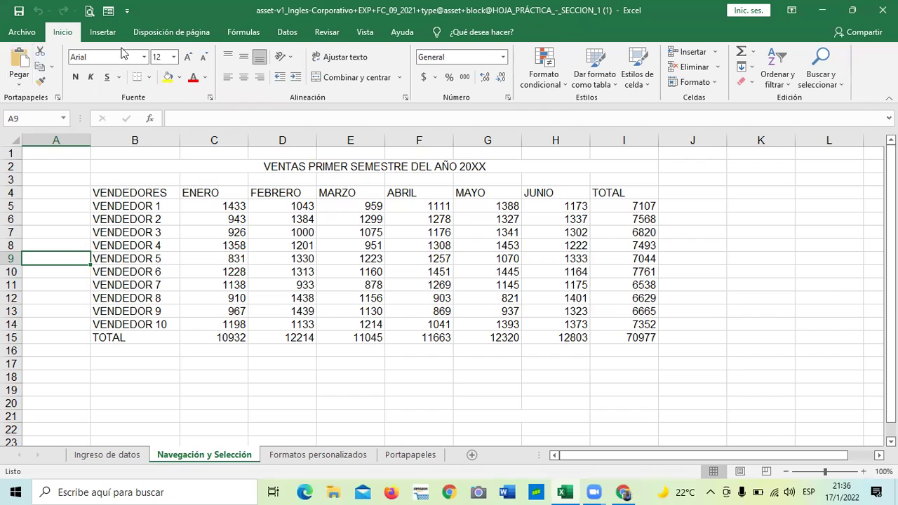
pyautogui.click(237, 34)
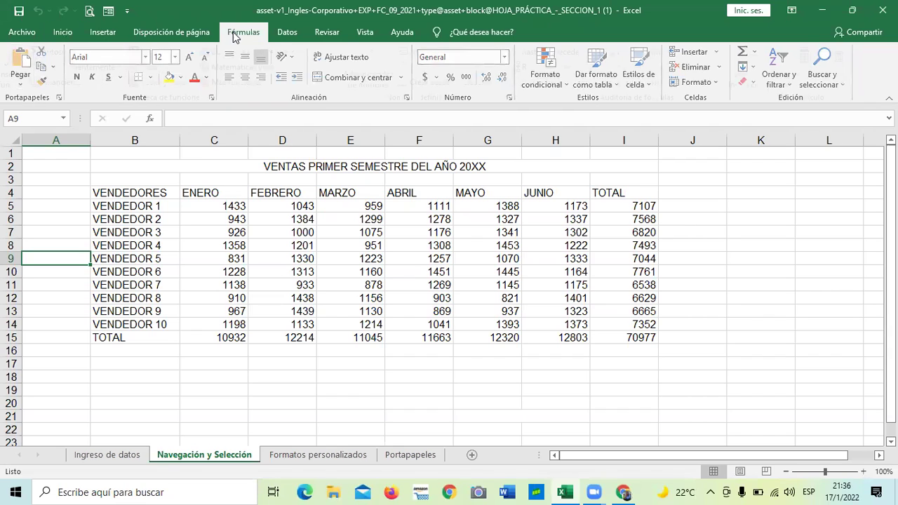
pyautogui.click(284, 31)
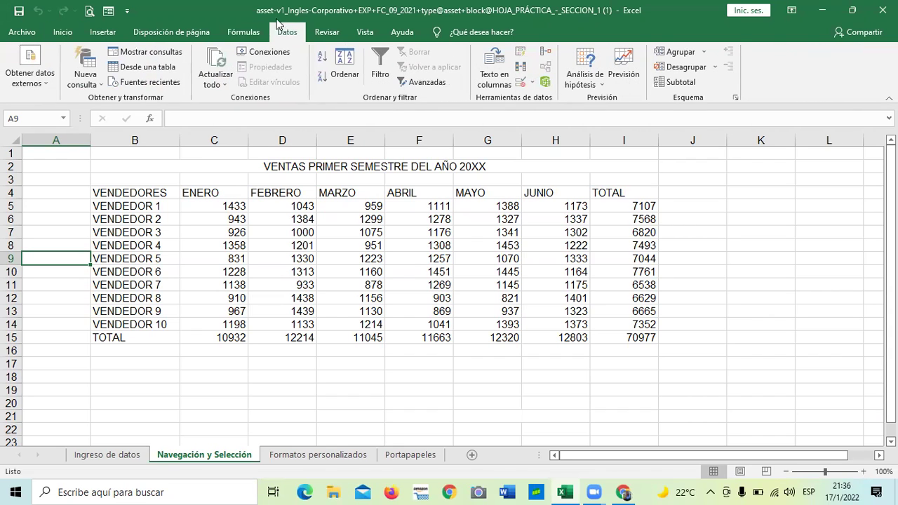
pyautogui.click(243, 33)
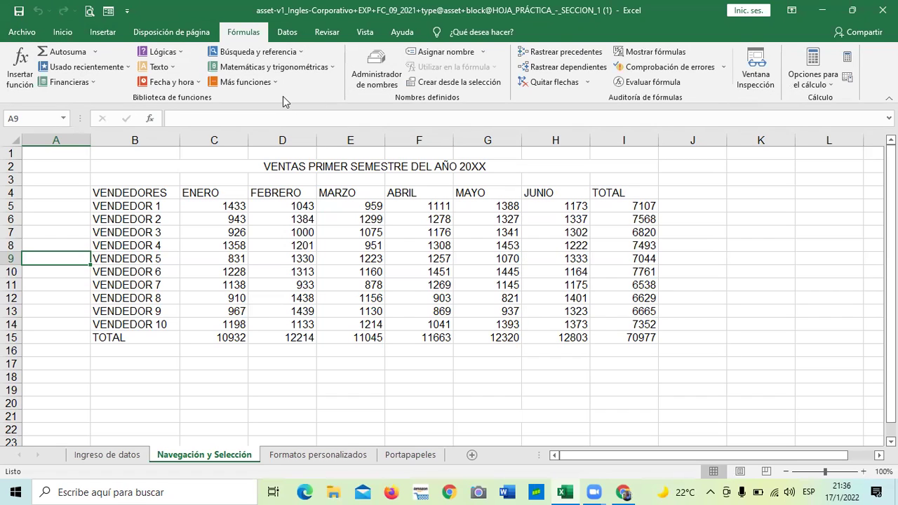
pyautogui.click(287, 32)
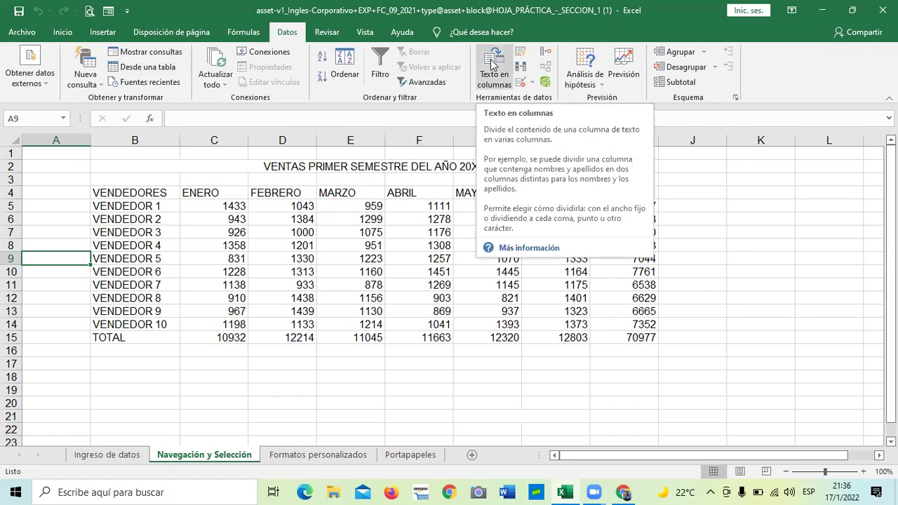
pyautogui.click(177, 35)
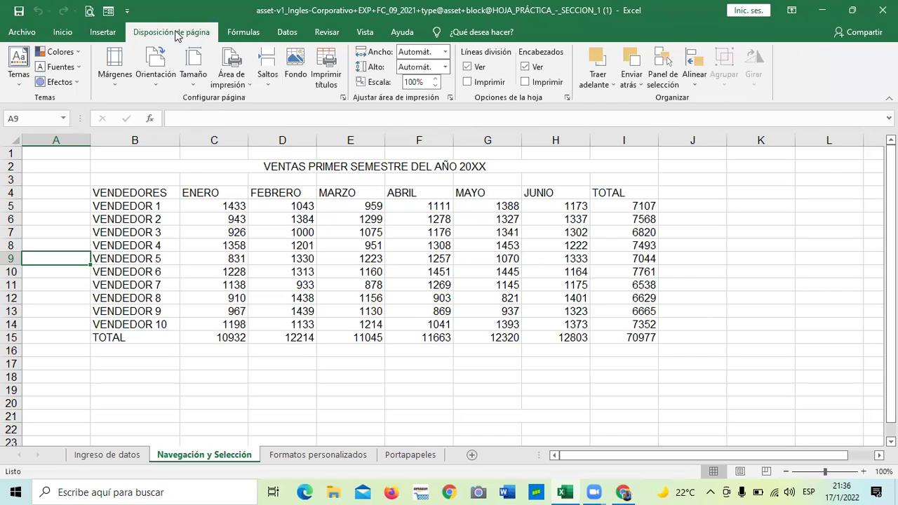
pyautogui.click(483, 387)
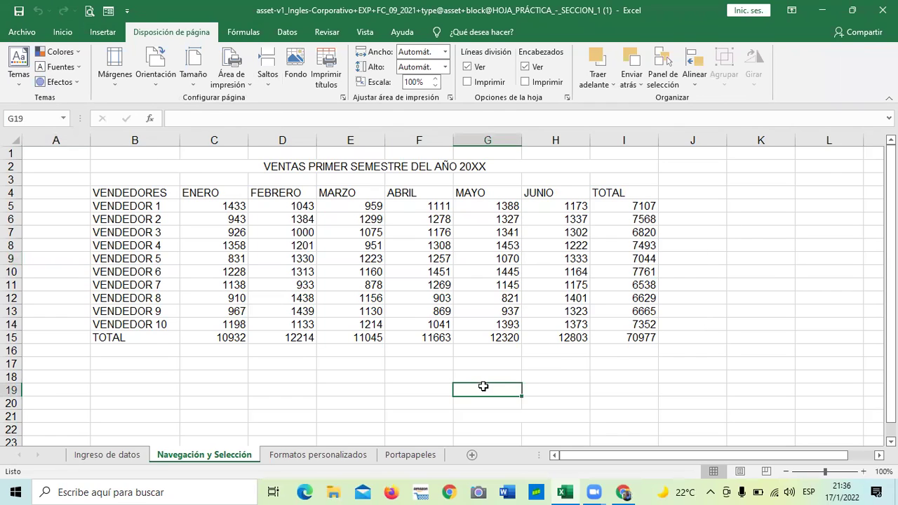
pyautogui.click(260, 379)
pyautogui.click(124, 377)
pyautogui.click(208, 373)
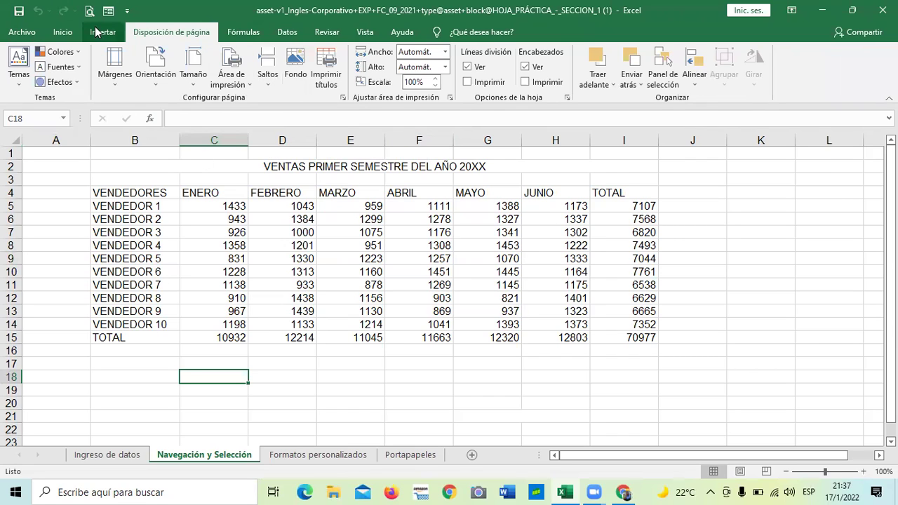
# Preview how the Navegación y Selección sheet prints, and return to the worksheet with the Home commands showing.
pyautogui.hotkey('ctrl', 'p')
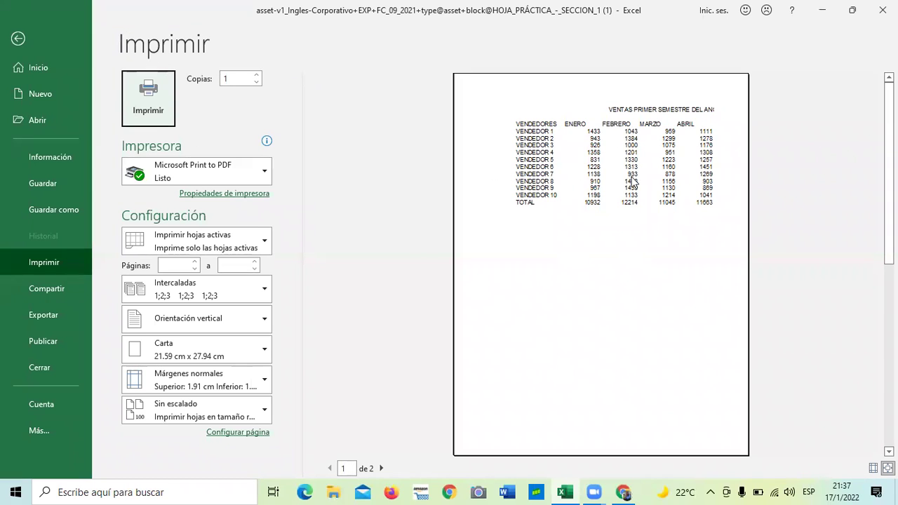
pyautogui.click(19, 40)
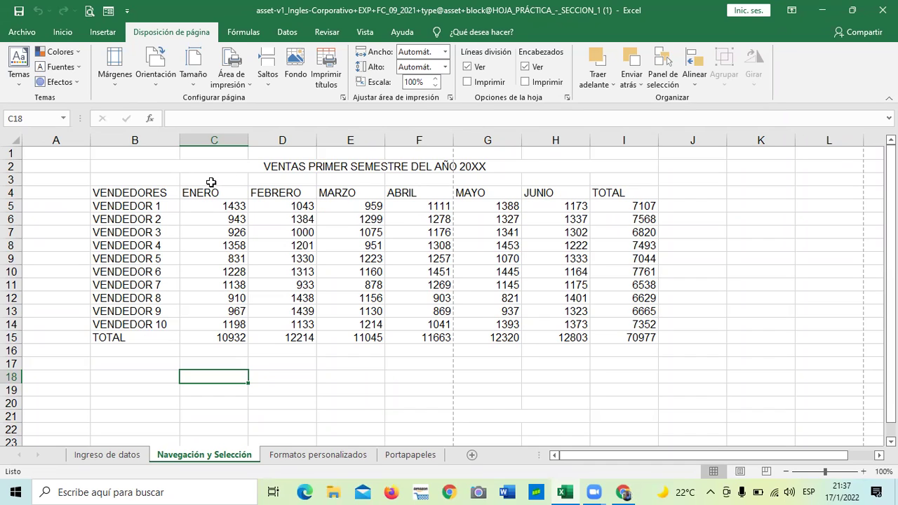
pyautogui.click(62, 32)
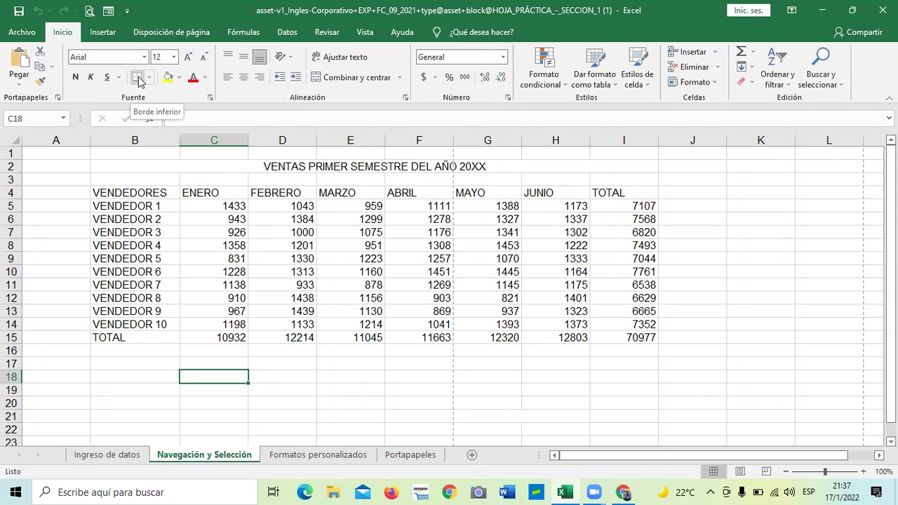
# Look over the empty rows beneath the sales table to see how far the worksheet extends.
pyautogui.scroll(-3, 535, 267)
pyautogui.scroll(3, 533, 269)
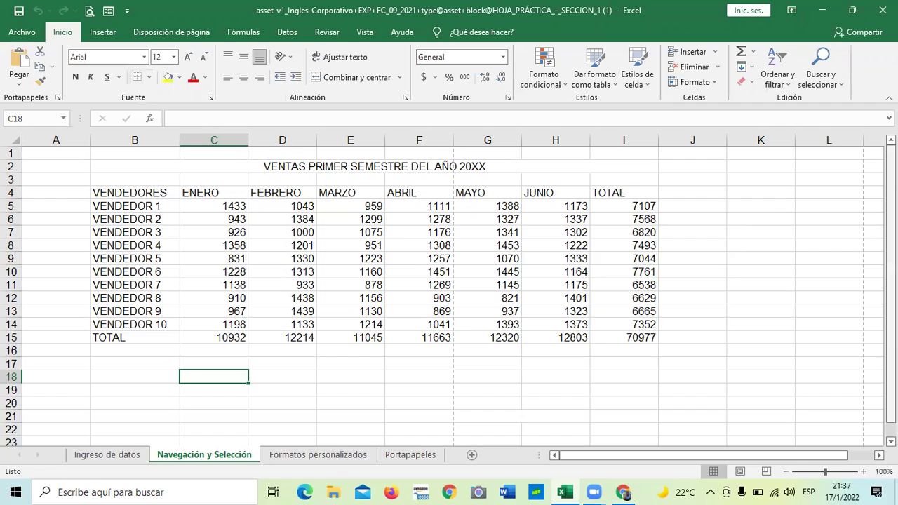
pyautogui.scroll(-9, 639, 288)
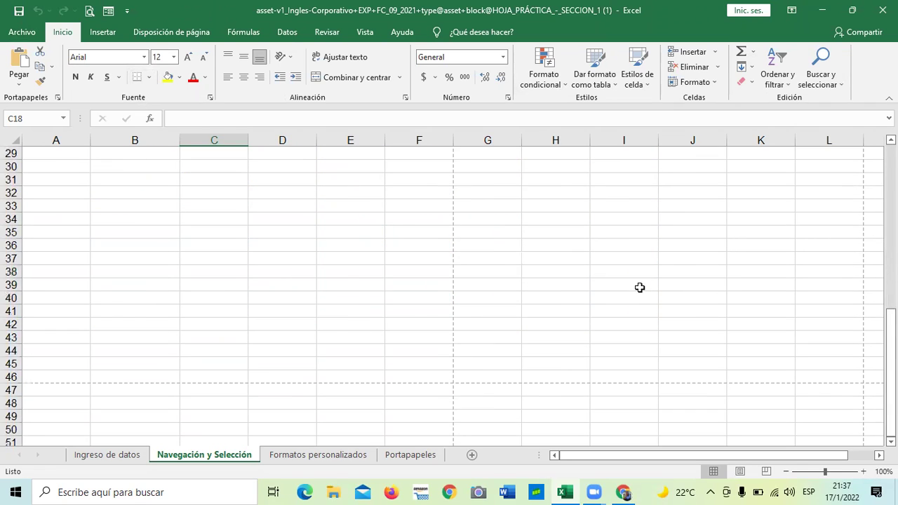
pyautogui.scroll(-5, 639, 288)
pyautogui.scroll(-10, 638, 287)
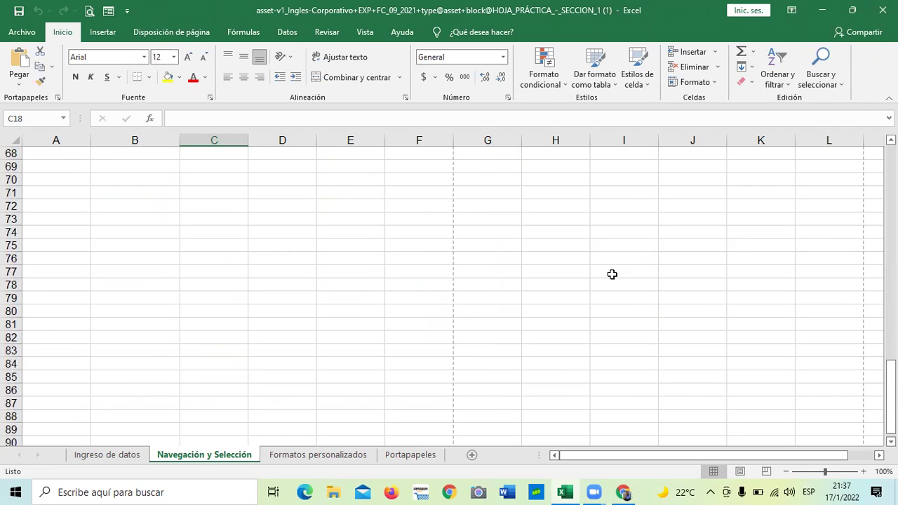
pyautogui.scroll(16, 419, 357)
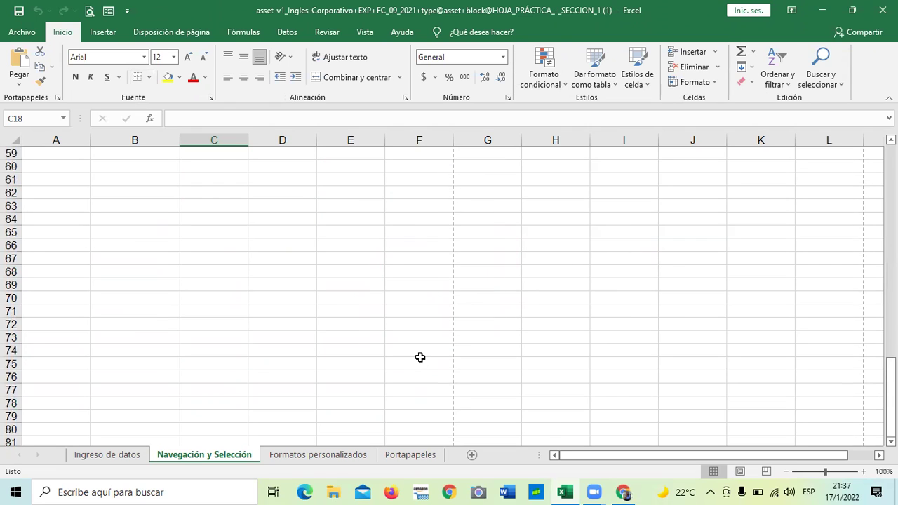
# Examine the paper sizes available for the Navegación y Selección sheet, leaving the list without choosing another size.
pyautogui.scroll(8, 420, 357)
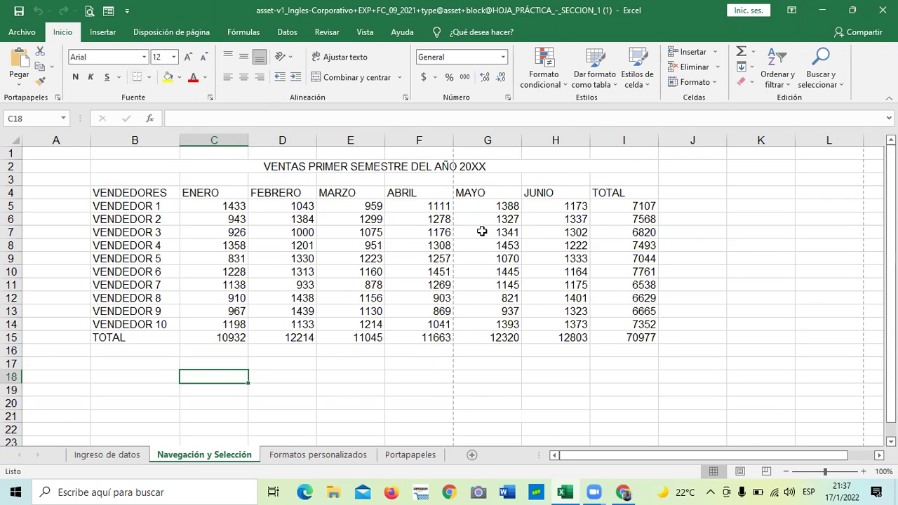
pyautogui.click(198, 33)
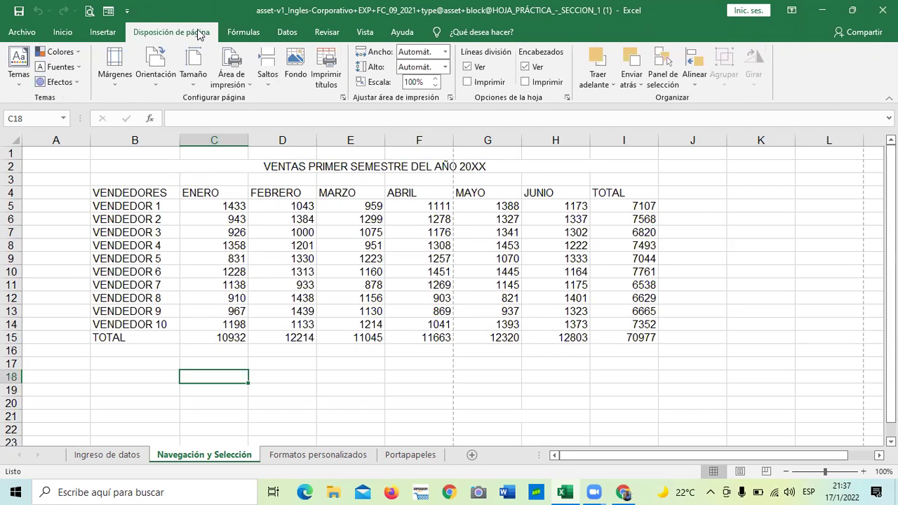
pyautogui.click(190, 79)
pyautogui.click(191, 101)
pyautogui.scroll(-2, 465, 160)
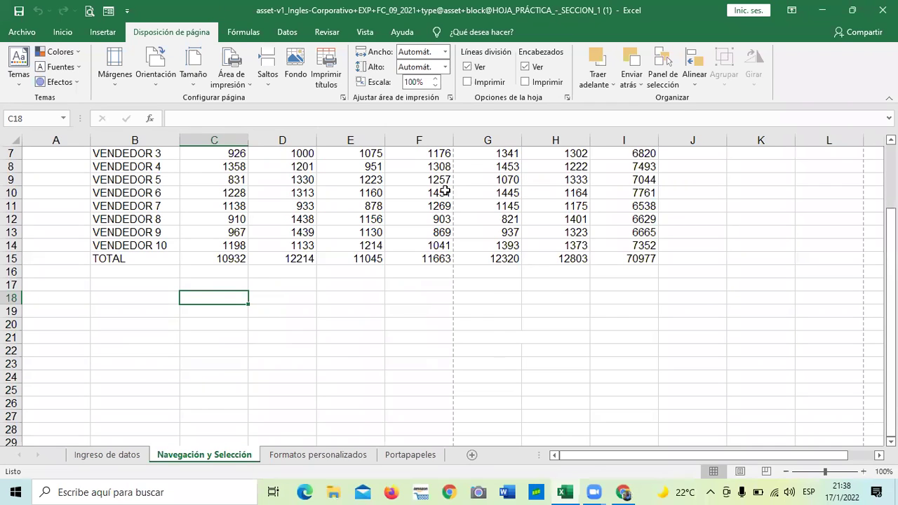
pyautogui.click(193, 81)
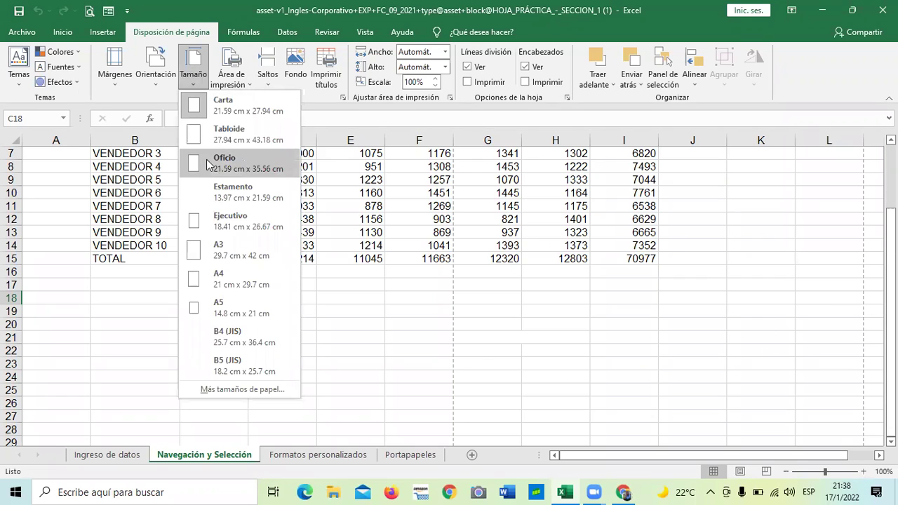
pyautogui.scroll(-3, 435, 279)
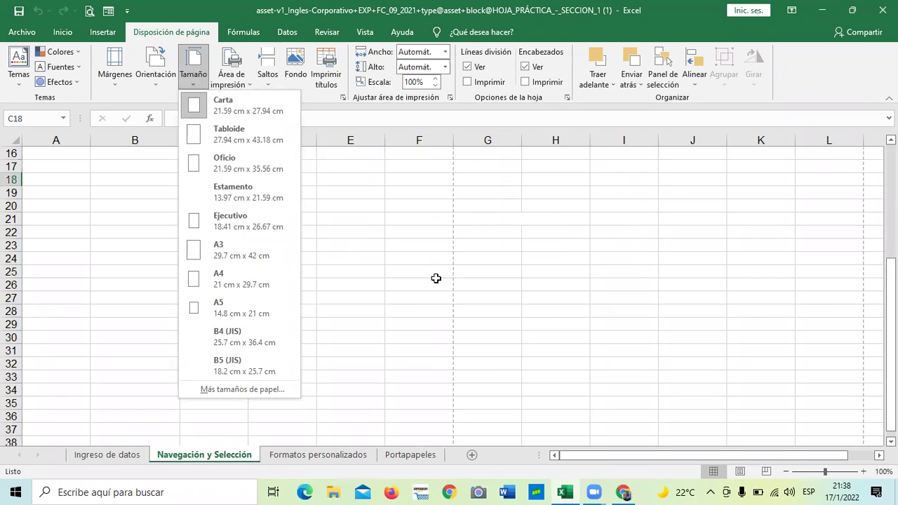
pyautogui.click(402, 260)
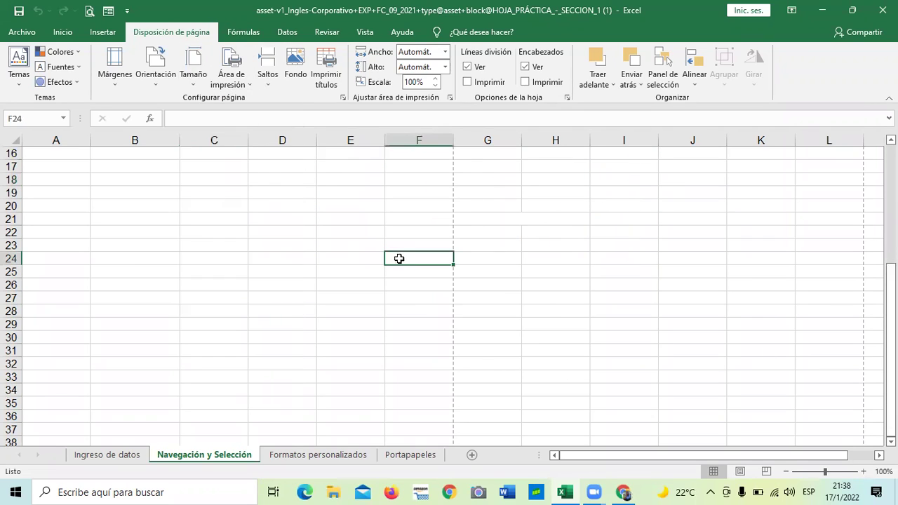
# Set the Navegación y Selección sheet's page orientation to Horizontal and check the page breaks against the sales table.
pyautogui.click(156, 79)
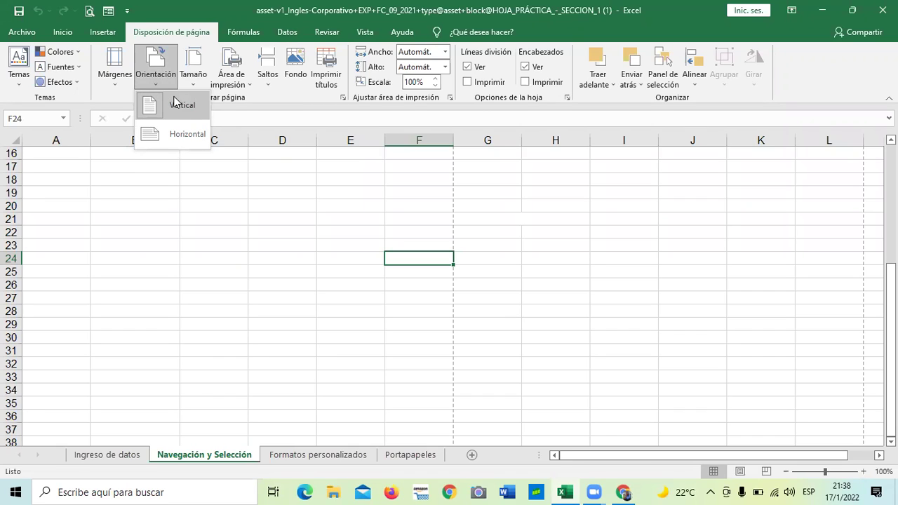
pyautogui.click(157, 134)
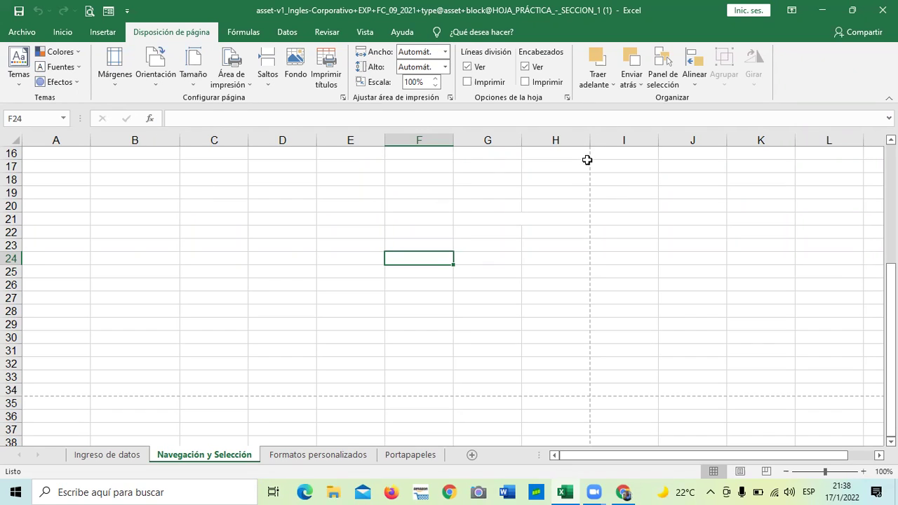
pyautogui.scroll(4, 553, 210)
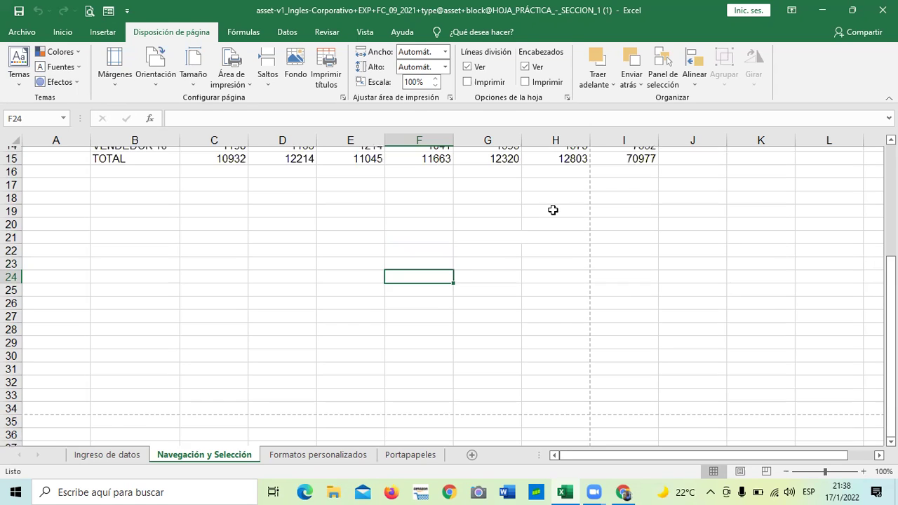
pyautogui.scroll(1, 551, 209)
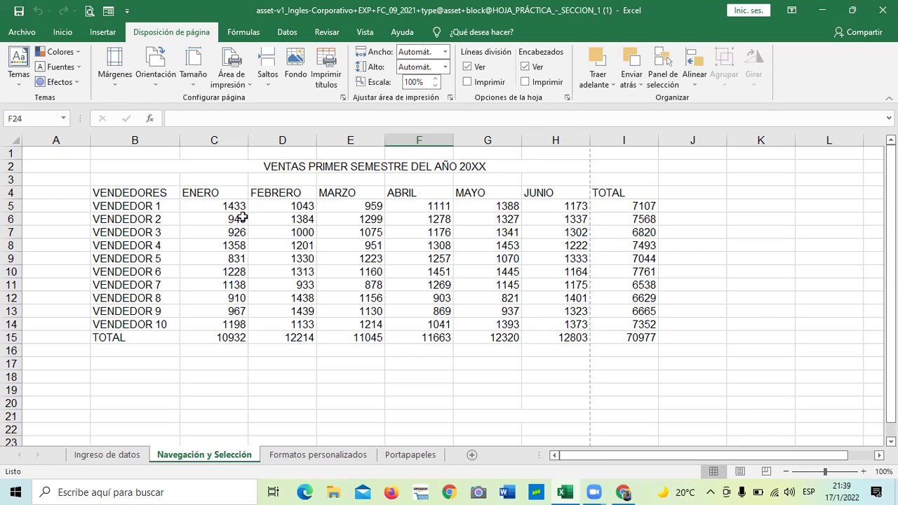
# Examine the preset page margins without applying any, and return to the Home commands.
pyautogui.click(115, 83)
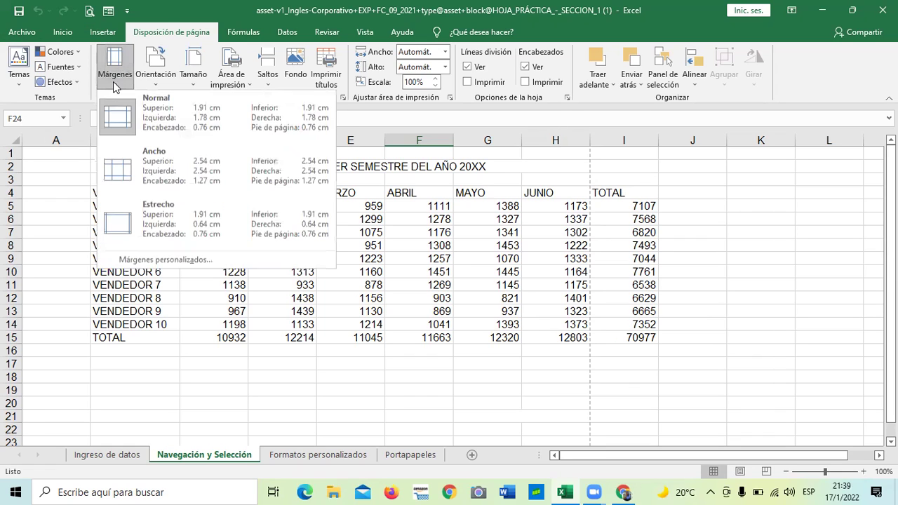
pyautogui.click(100, 32)
pyautogui.click(73, 35)
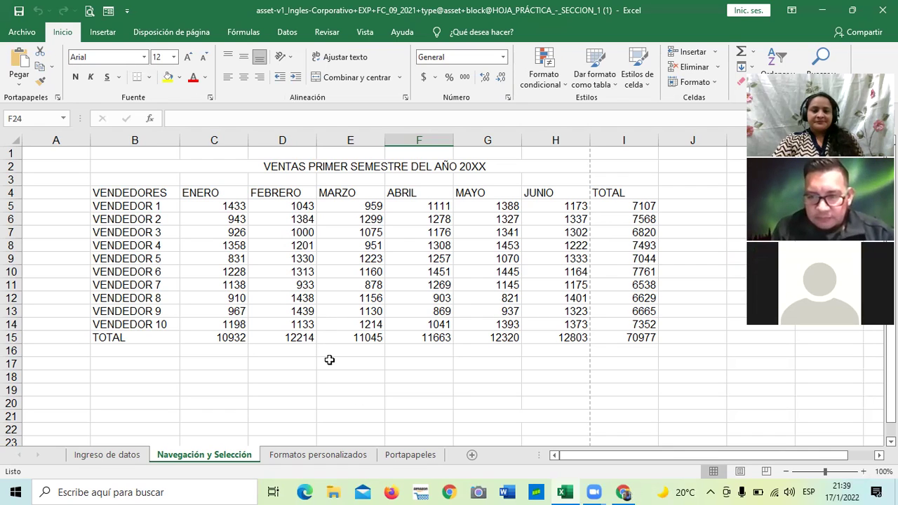
pyautogui.scroll(-2, 329, 360)
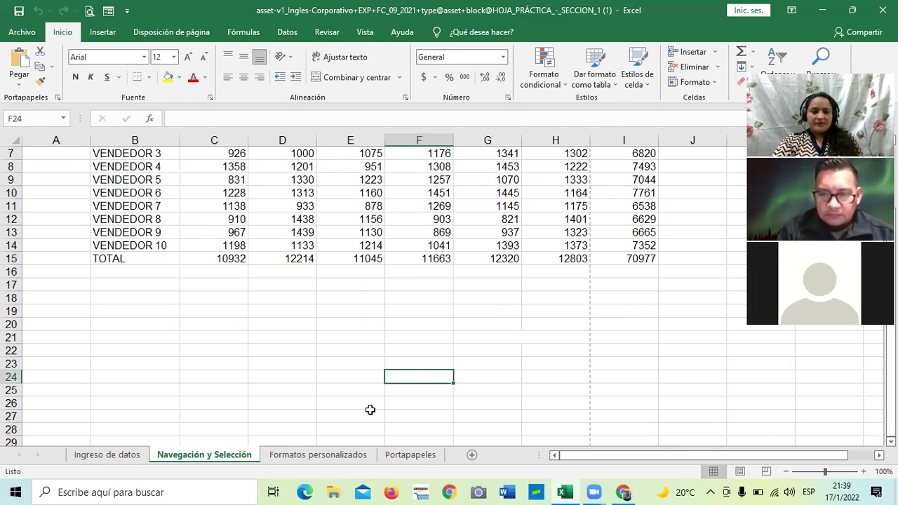
# Switch to the course page in Chrome, review the Excel window and data entry illustrations, and advance to lesson 1.2.
pyautogui.moveTo(624, 491)
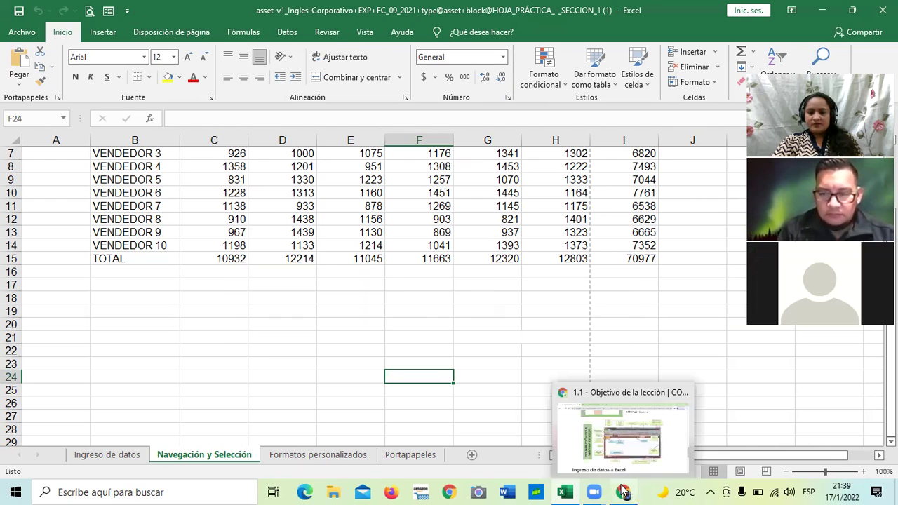
pyautogui.click(626, 459)
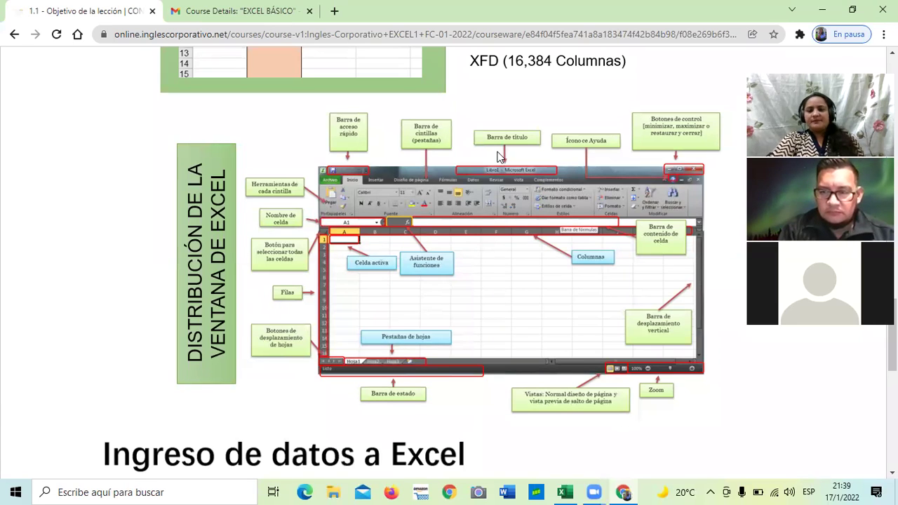
pyautogui.scroll(-1, 428, 193)
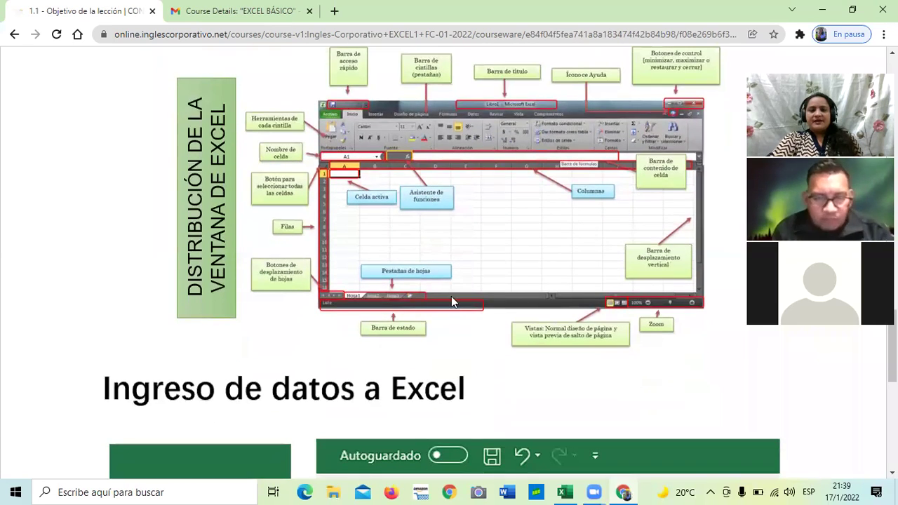
pyautogui.scroll(-6, 433, 267)
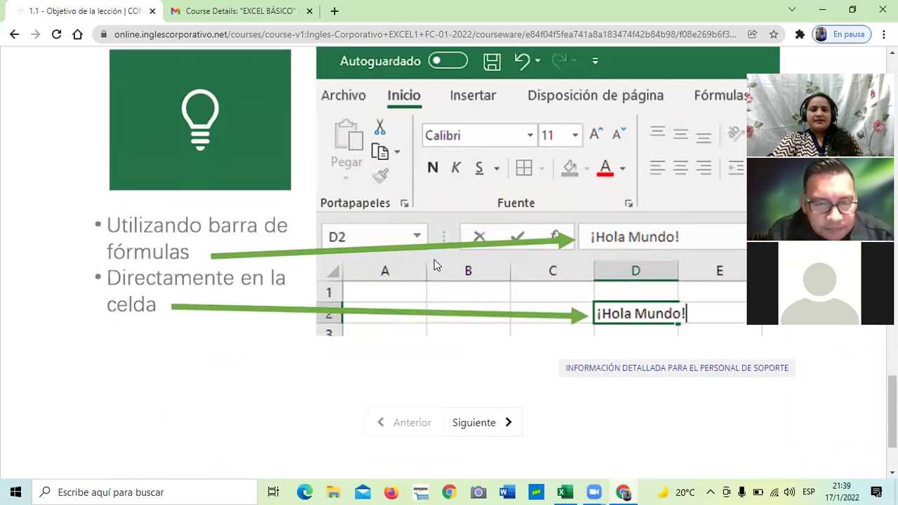
pyautogui.scroll(-2, 433, 267)
pyautogui.click(477, 307)
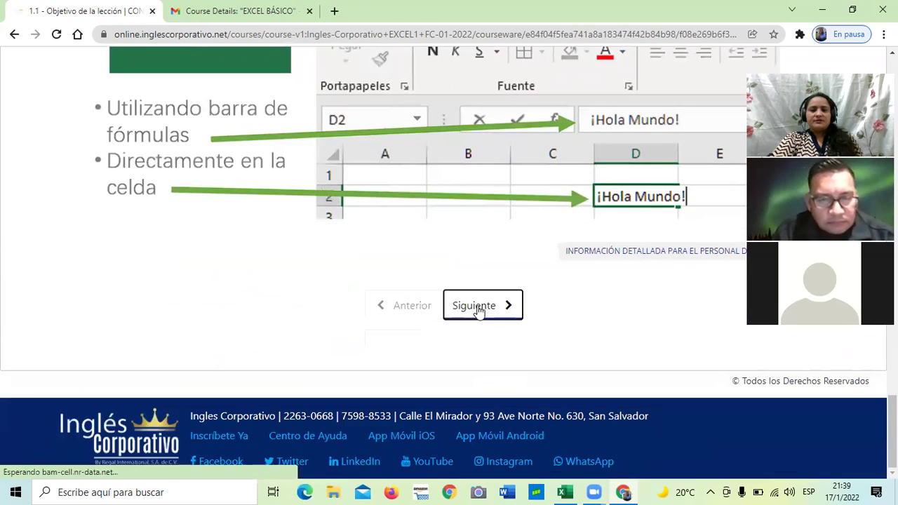
# Look through lesson 1.2, Conceptos básicos y entorno de trabajo, down to the PLANTILLA DE ACTIVIDADES - SECCIÓN 1 link.
pyautogui.scroll(-2, 412, 275)
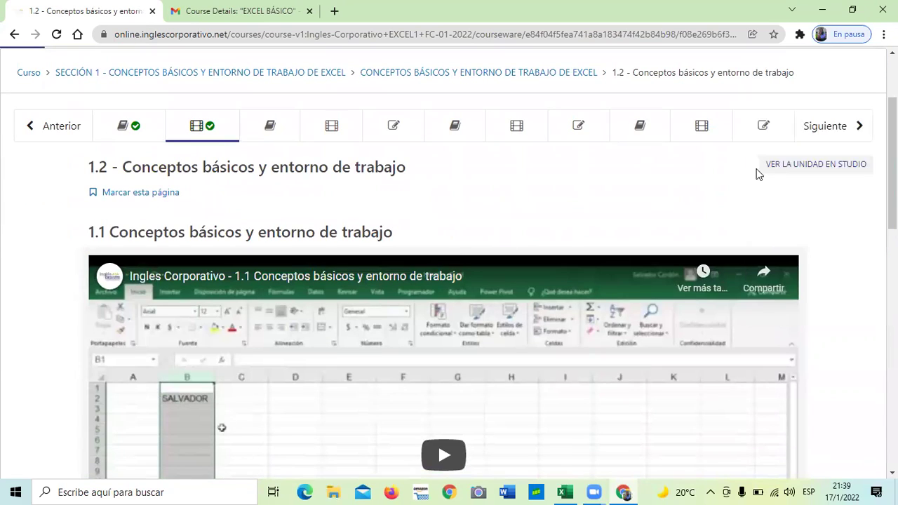
pyautogui.scroll(-2, 519, 240)
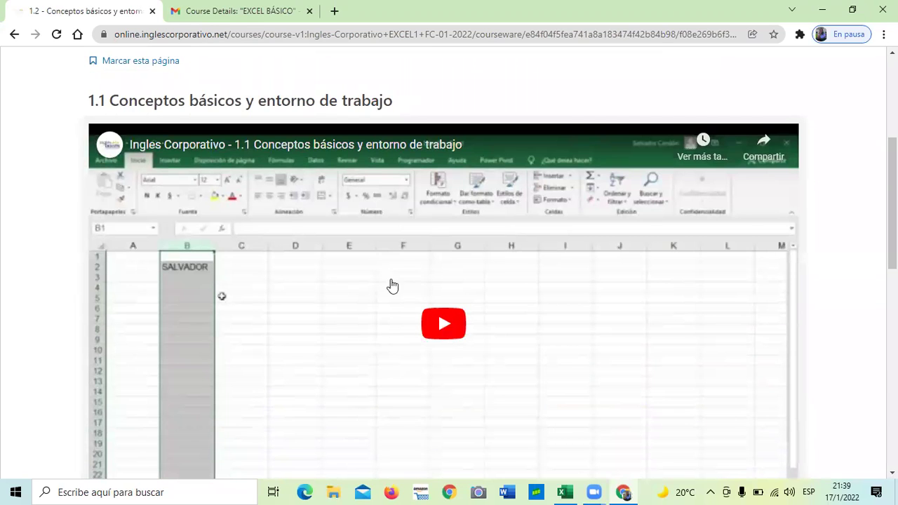
pyautogui.scroll(-3, 376, 243)
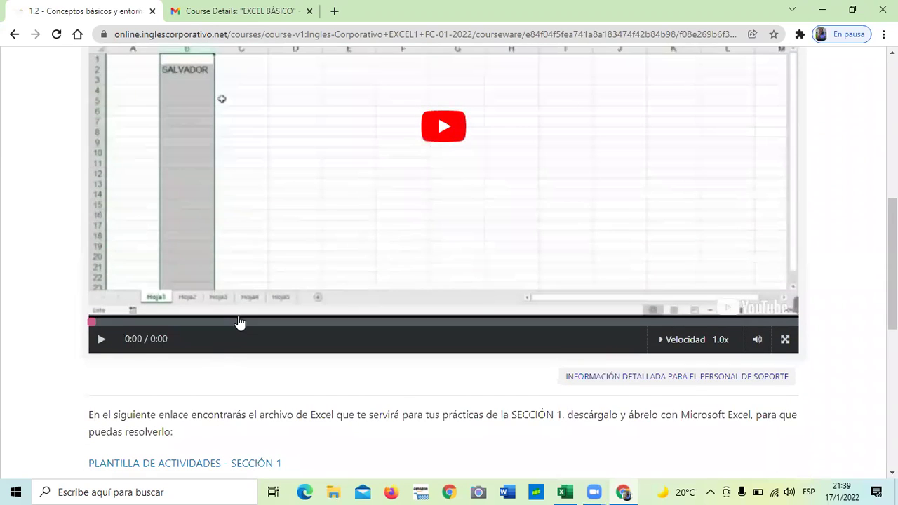
pyautogui.scroll(-1, 235, 324)
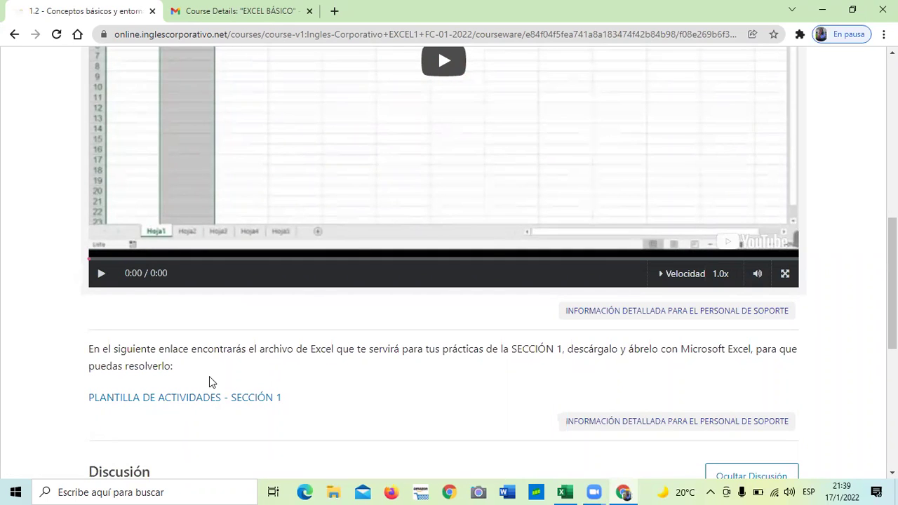
pyautogui.click(588, 424)
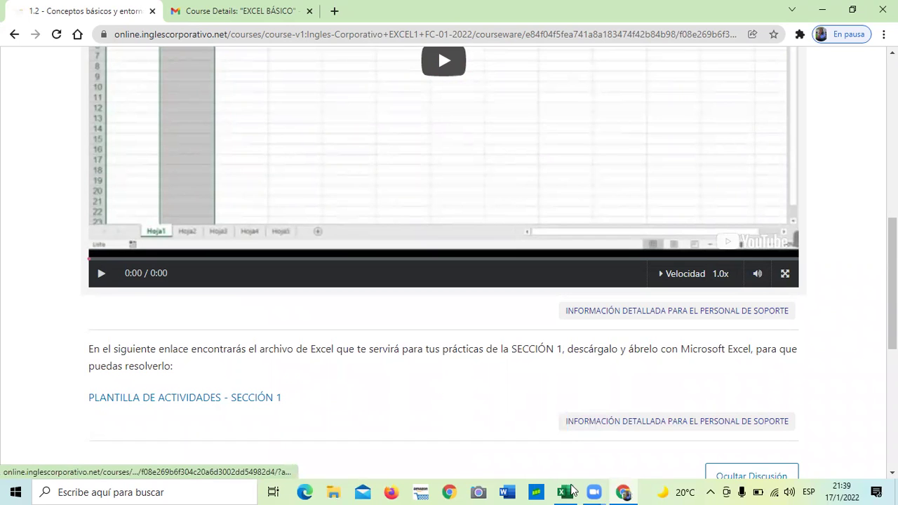
# Switch back to the Excel workbook and look through its Ingreso de datos, Navegación y Selección, Formatos personalizados and Portapapeles sheets.
pyautogui.moveTo(564, 491)
pyautogui.click(572, 451)
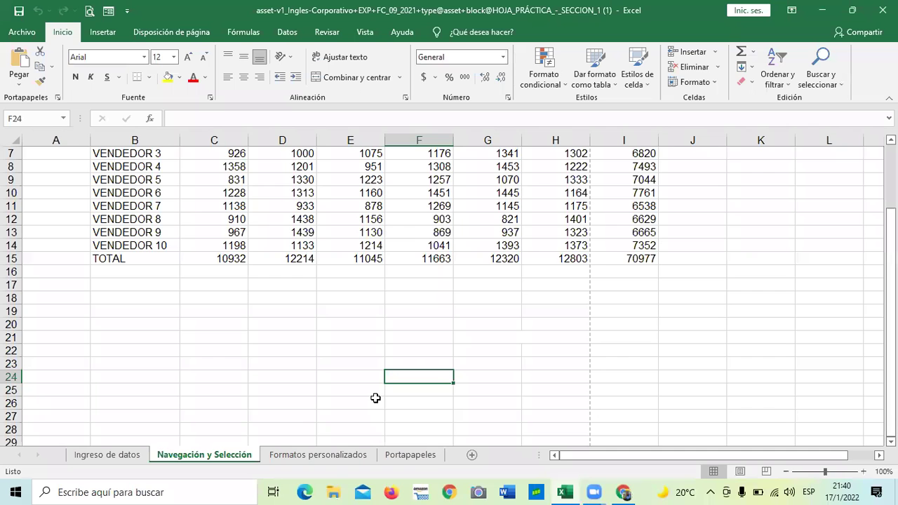
pyautogui.scroll(-2, 584, 400)
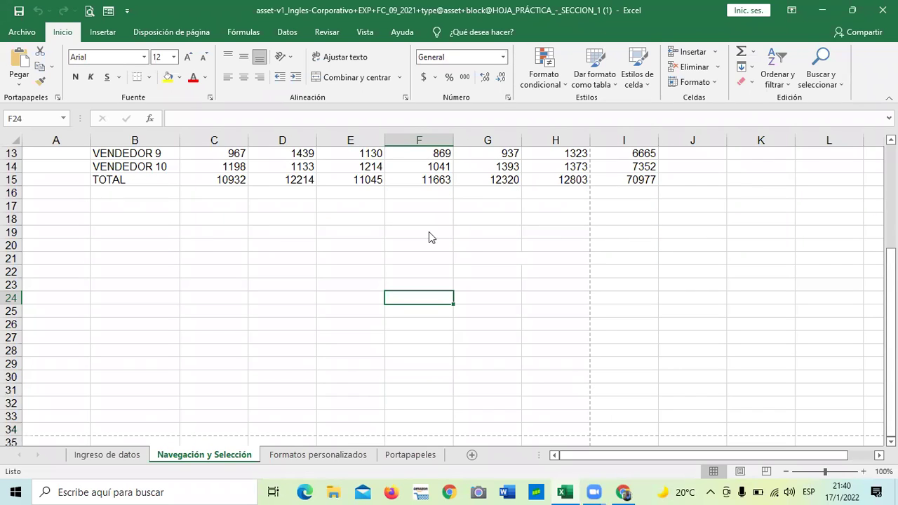
pyautogui.click(126, 457)
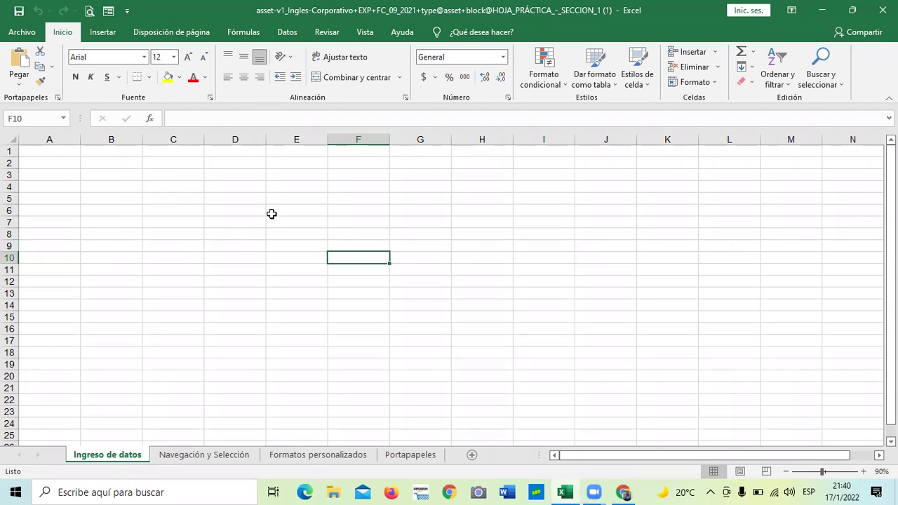
pyautogui.click(217, 456)
pyautogui.scroll(4, 272, 401)
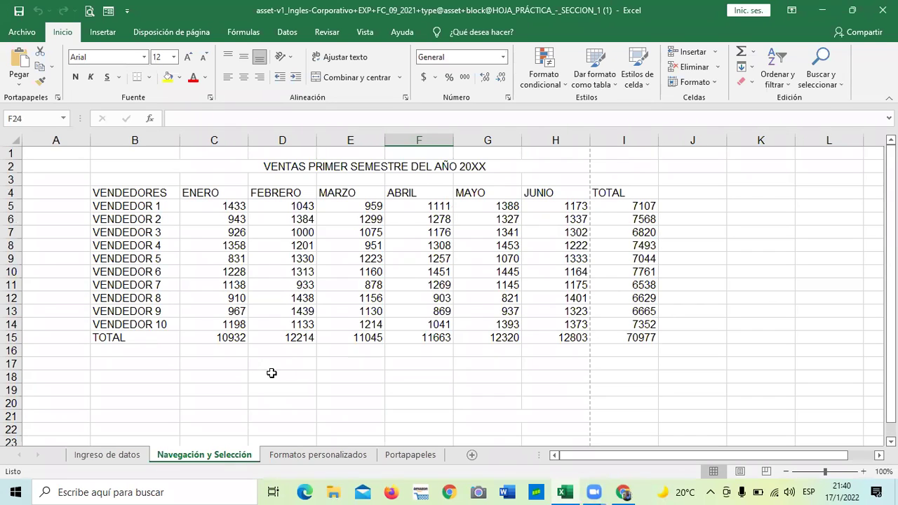
pyautogui.click(336, 456)
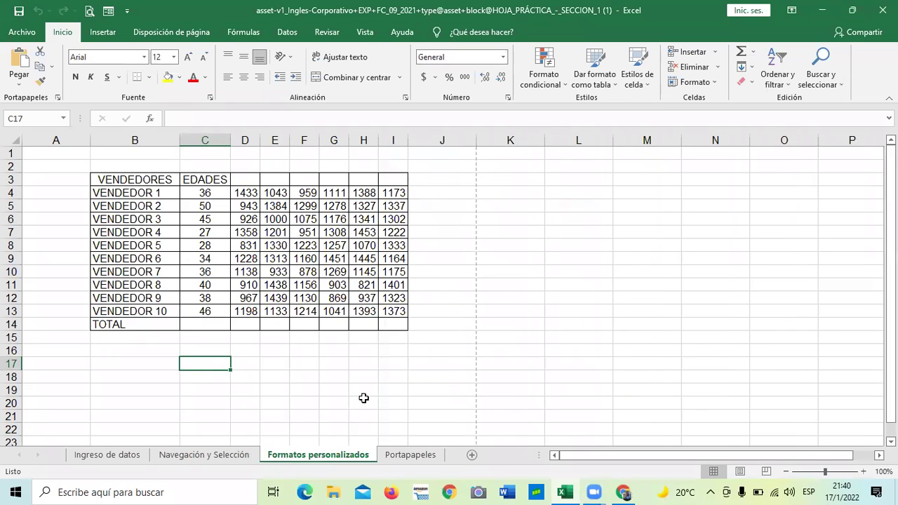
pyautogui.click(428, 456)
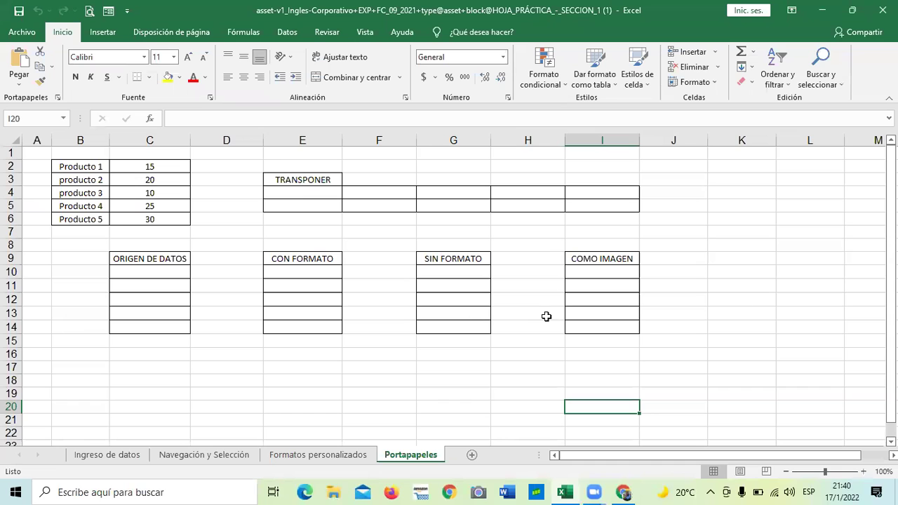
# Revisit the workbook's four practice sheets, ending on Formatos personalizados with empty cell K10 selected.
pyautogui.click(322, 456)
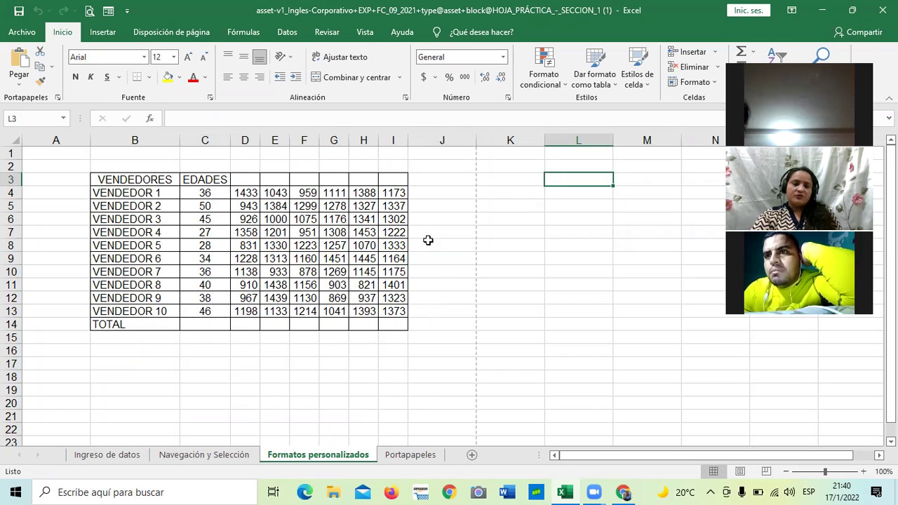
pyautogui.click(411, 455)
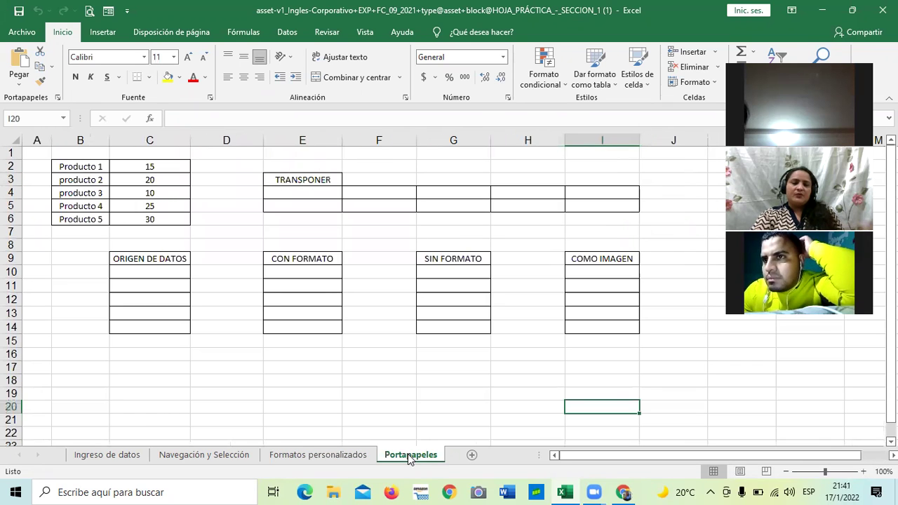
pyautogui.click(355, 455)
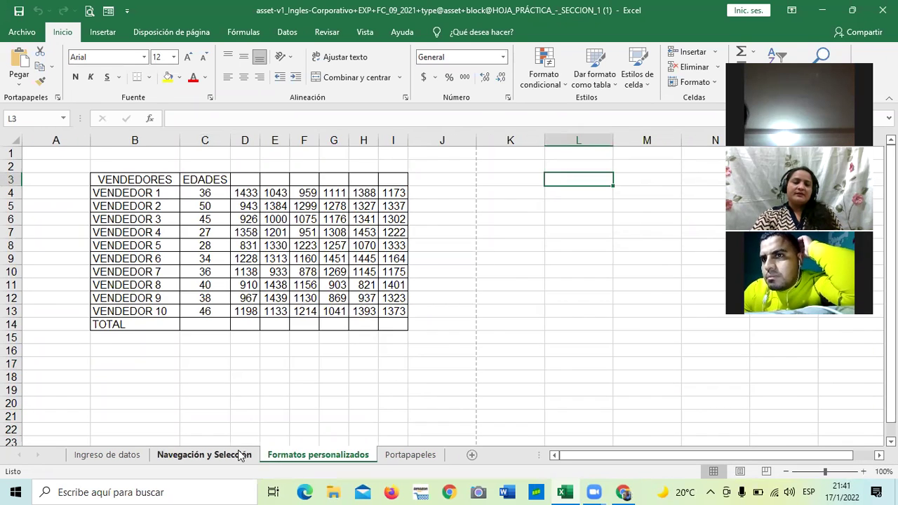
pyautogui.click(240, 456)
pyautogui.click(107, 454)
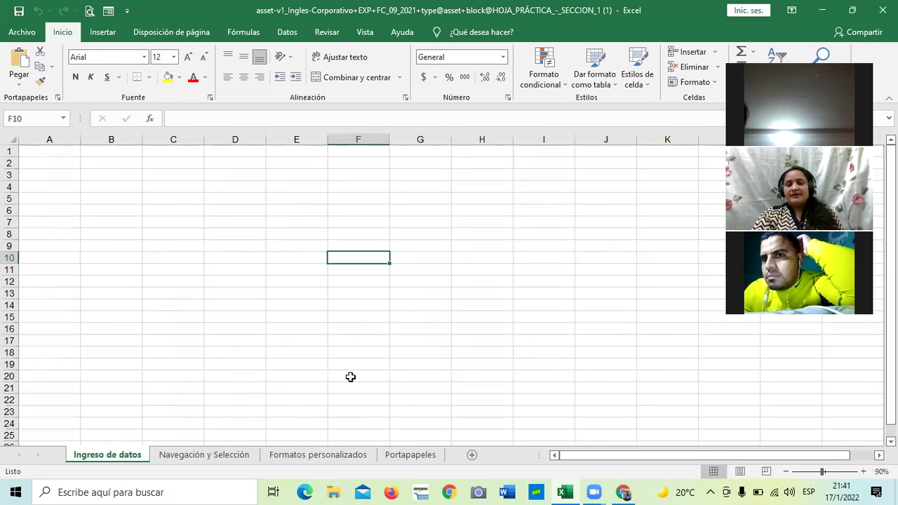
pyautogui.click(329, 457)
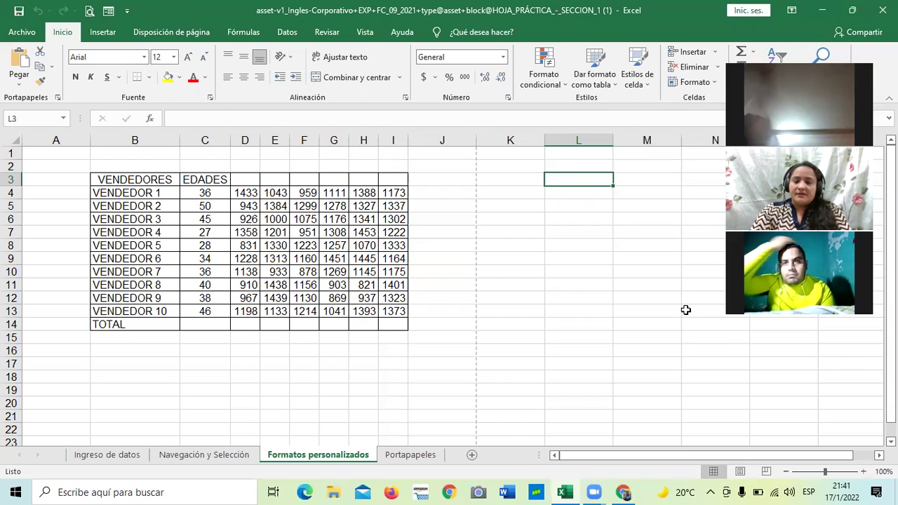
pyautogui.click(518, 272)
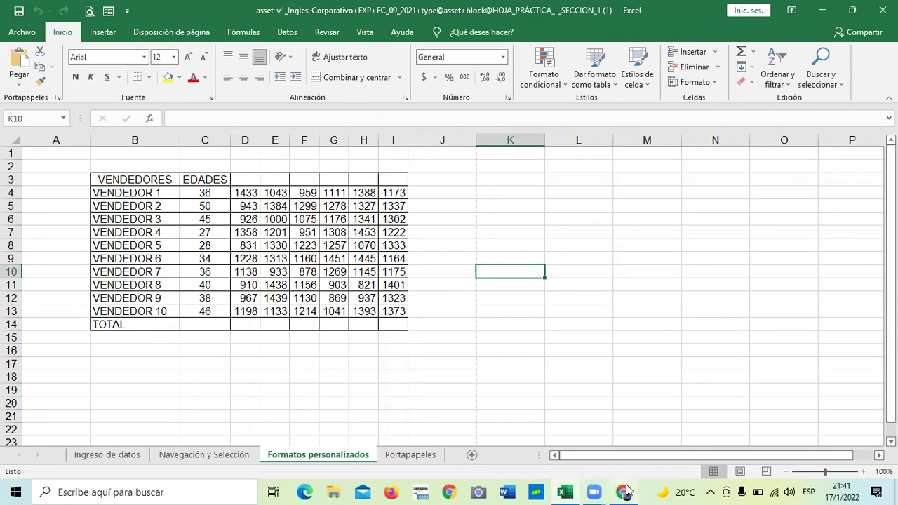
# Switch to the course page in Chrome, play the lesson 1.2 video with the volume raised, and rewind it to an earlier point.
pyautogui.moveTo(625, 491)
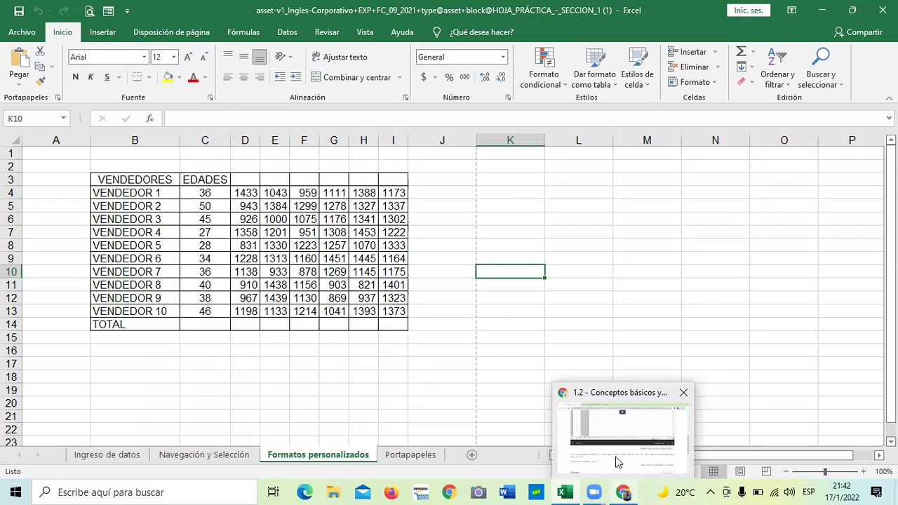
pyautogui.click(628, 427)
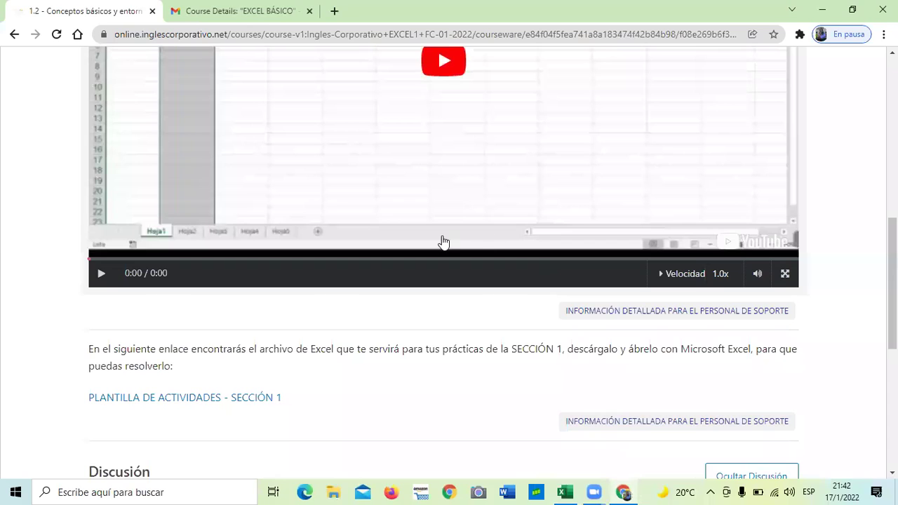
pyautogui.scroll(2, 484, 250)
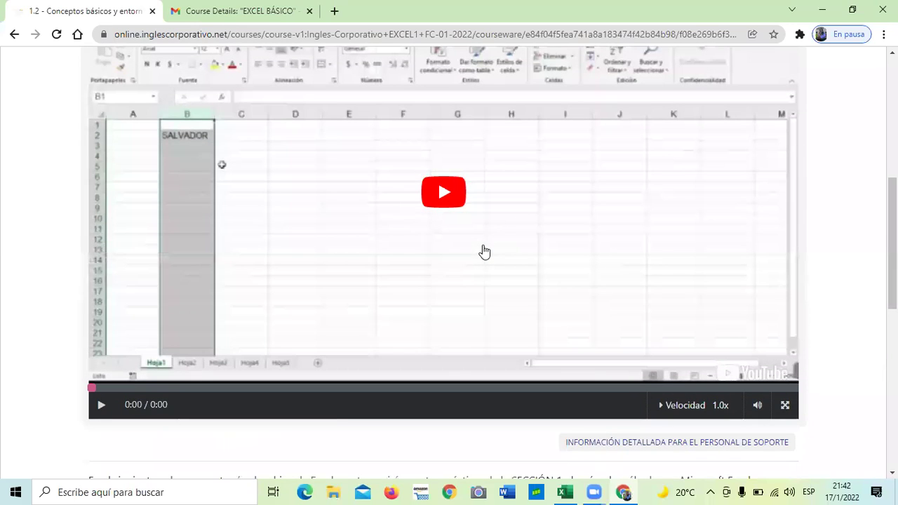
pyautogui.scroll(1, 546, 209)
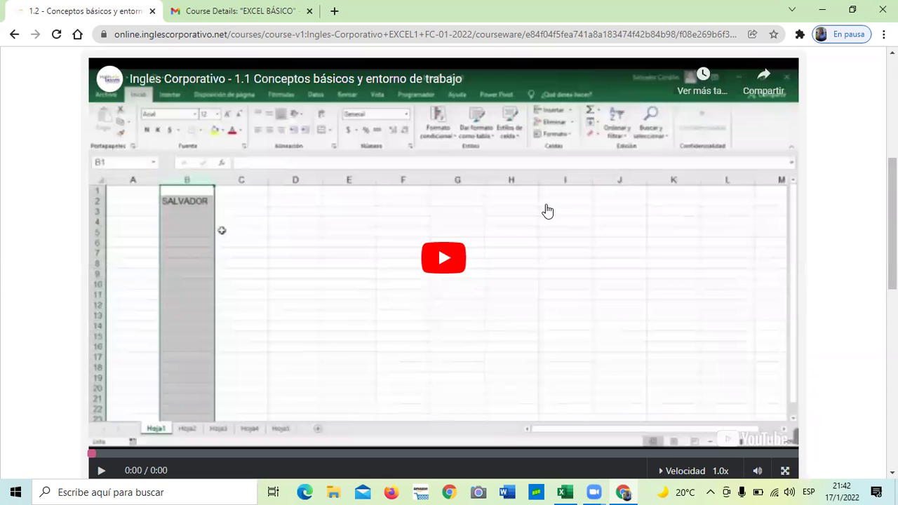
pyautogui.press('XF86AudioRaiseVolume')
pyautogui.click(456, 266)
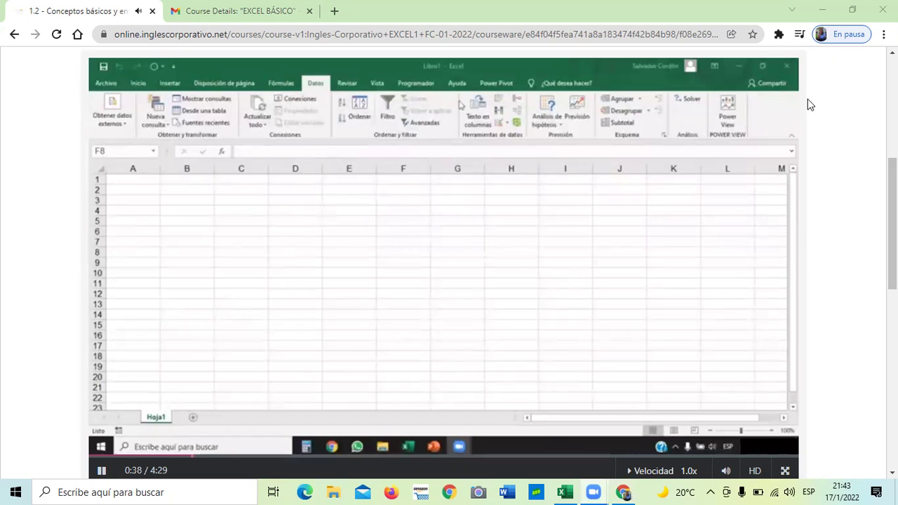
pyautogui.press('XF86AudioRaiseVolume')
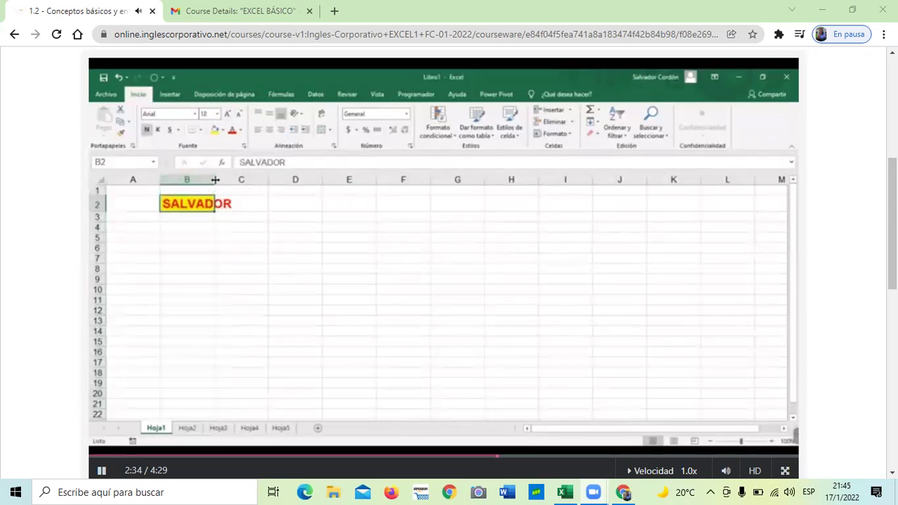
pyautogui.moveTo(729, 374)
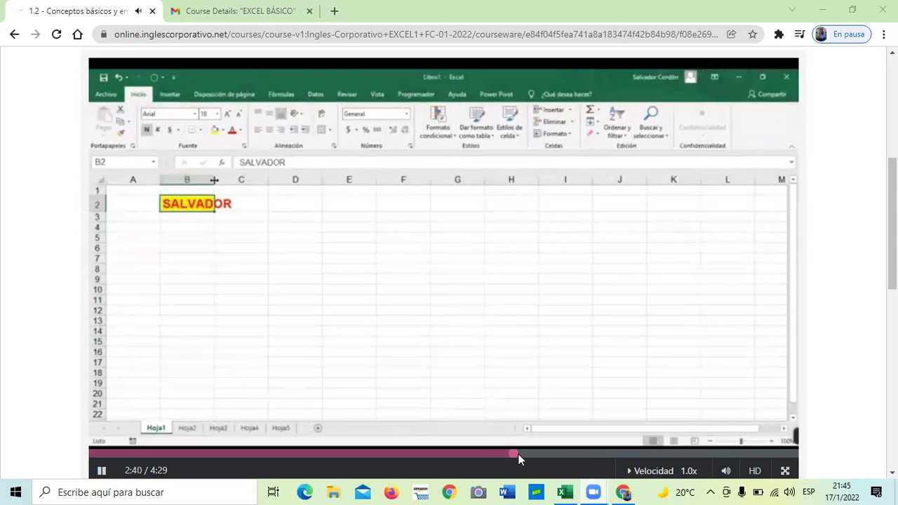
pyautogui.click(382, 457)
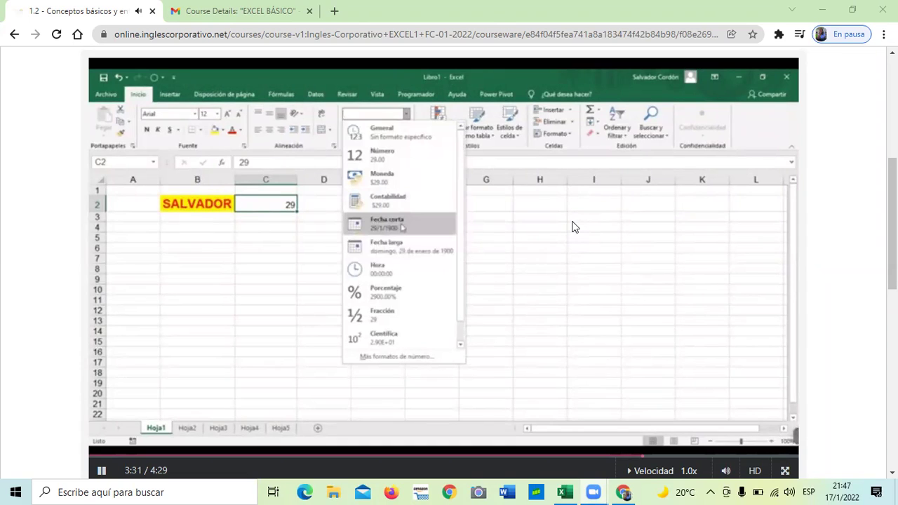
# Open the Windows microphone privacy settings and return to the lesson video in Chrome.
pyautogui.click(742, 491)
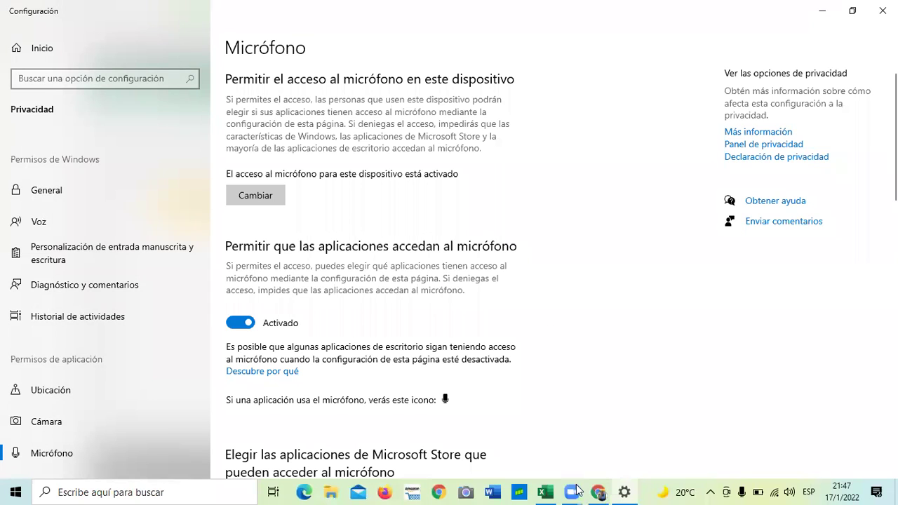
pyautogui.moveTo(598, 491)
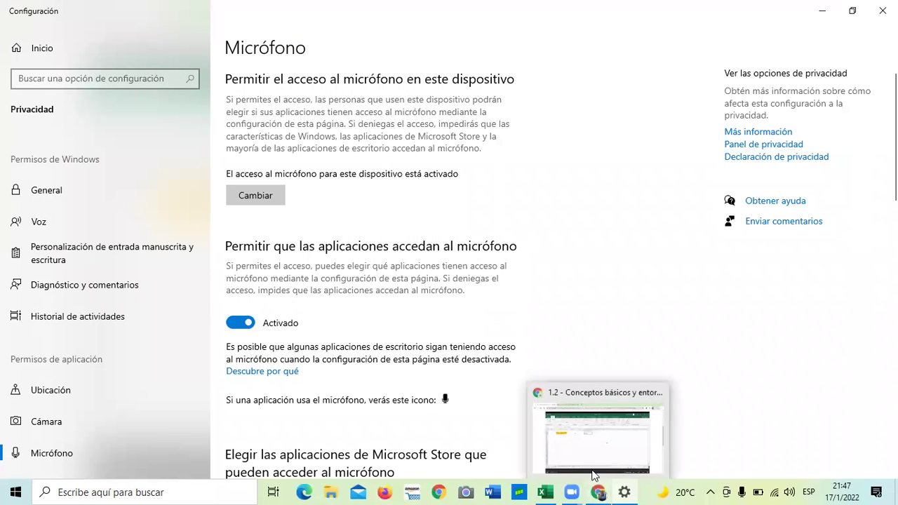
pyautogui.click(586, 446)
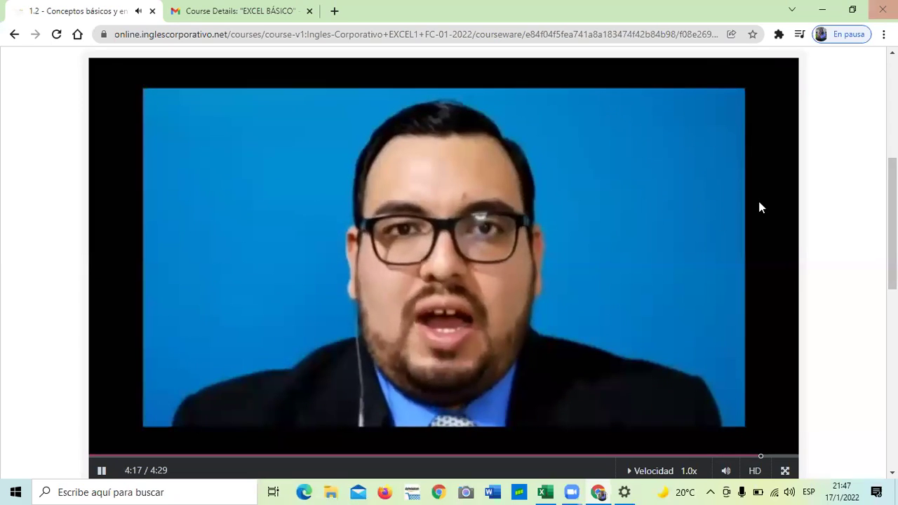
# Replay the lesson 1.2 video from the beginning and watch it to the end.
pyautogui.moveTo(720, 471)
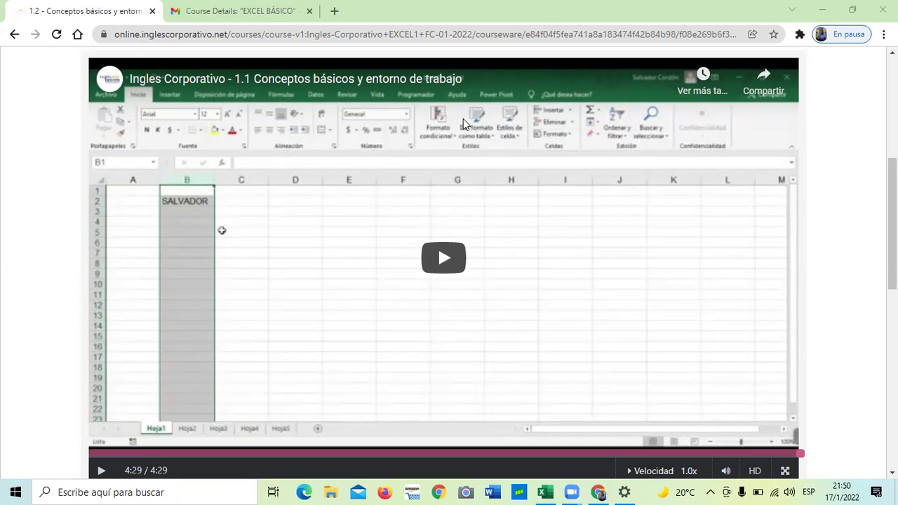
pyautogui.click(452, 255)
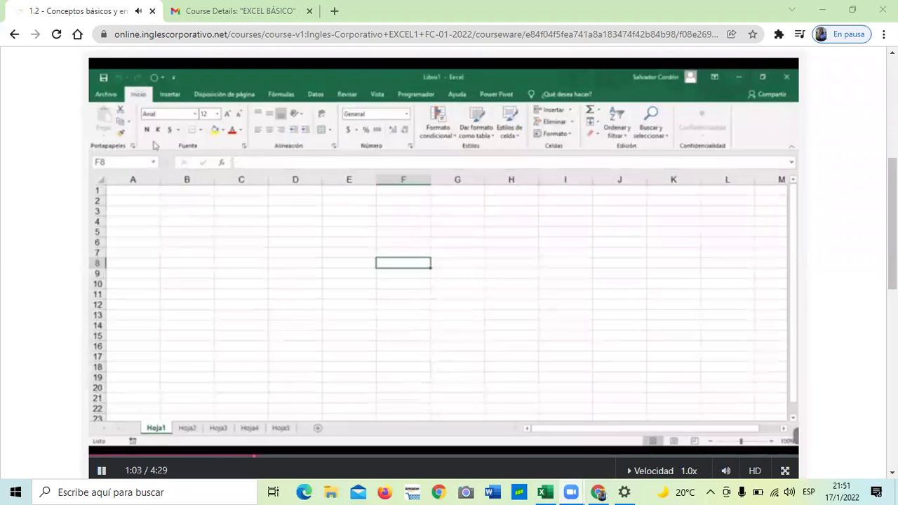
pyautogui.moveTo(547, 351)
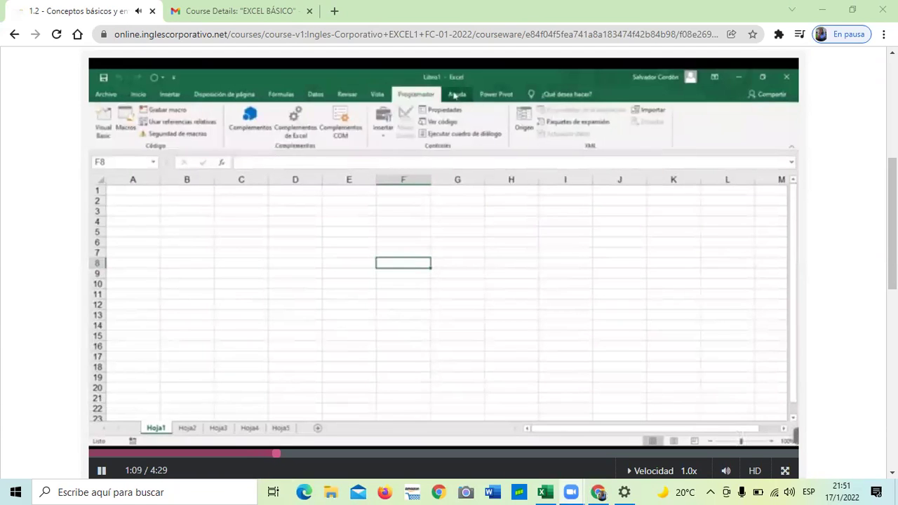
pyautogui.moveTo(480, 365)
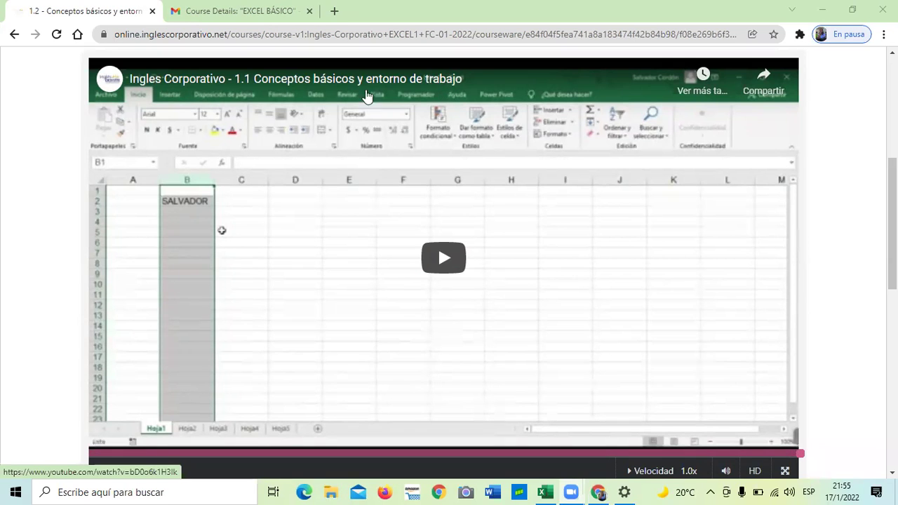
# Look at the activity template link below the video, then switch to the Excel workbook and review its four practice sheets, ending on Ingreso de datos.
pyautogui.scroll(-2, 431, 210)
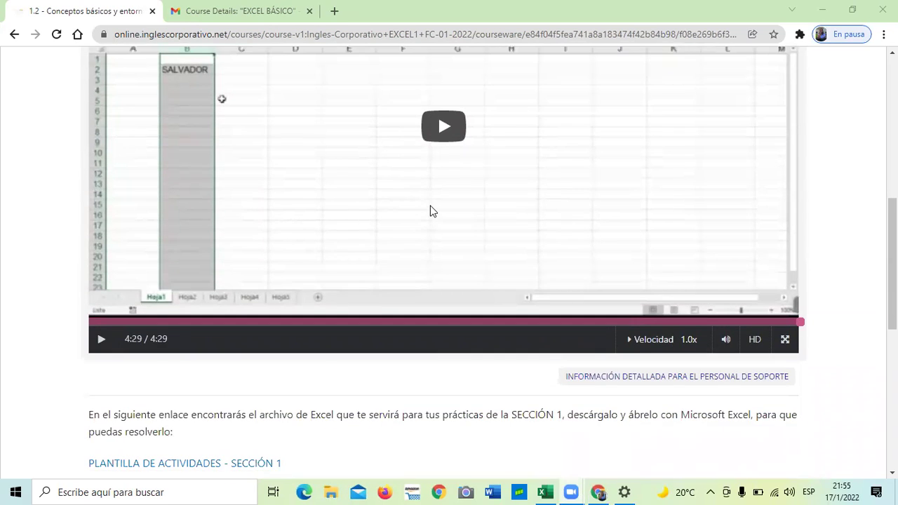
pyautogui.scroll(-1, 347, 320)
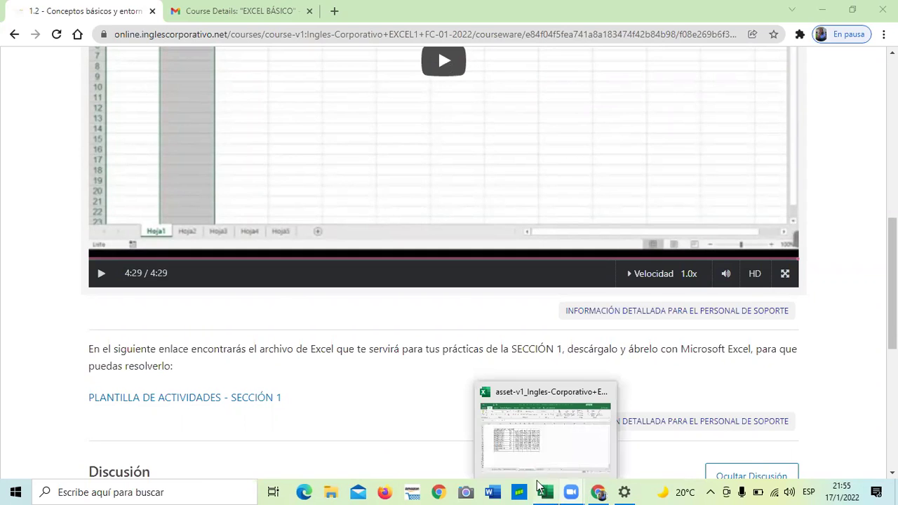
pyautogui.click(531, 439)
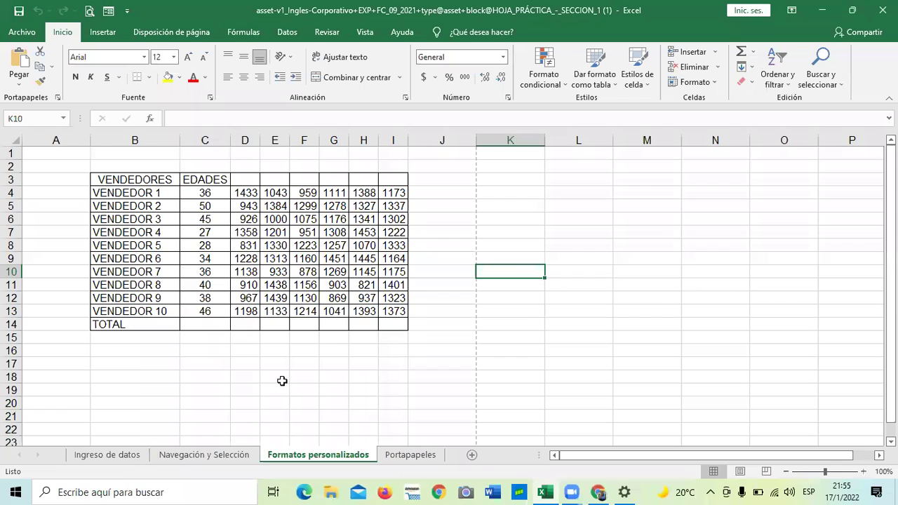
pyautogui.click(110, 454)
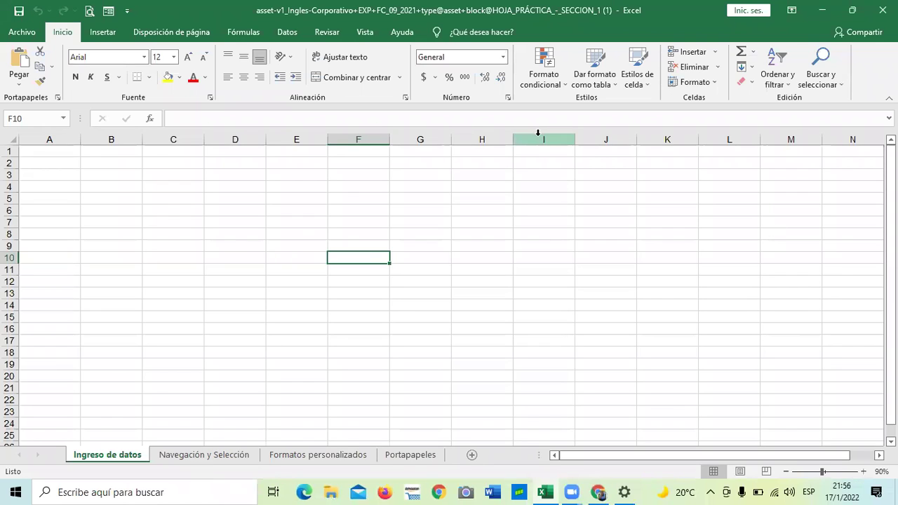
pyautogui.click(212, 456)
pyautogui.click(123, 455)
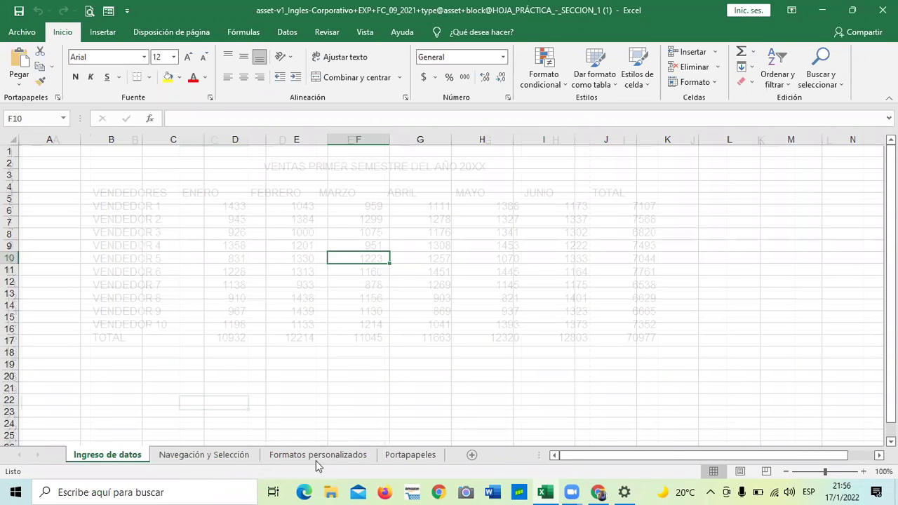
pyautogui.click(228, 456)
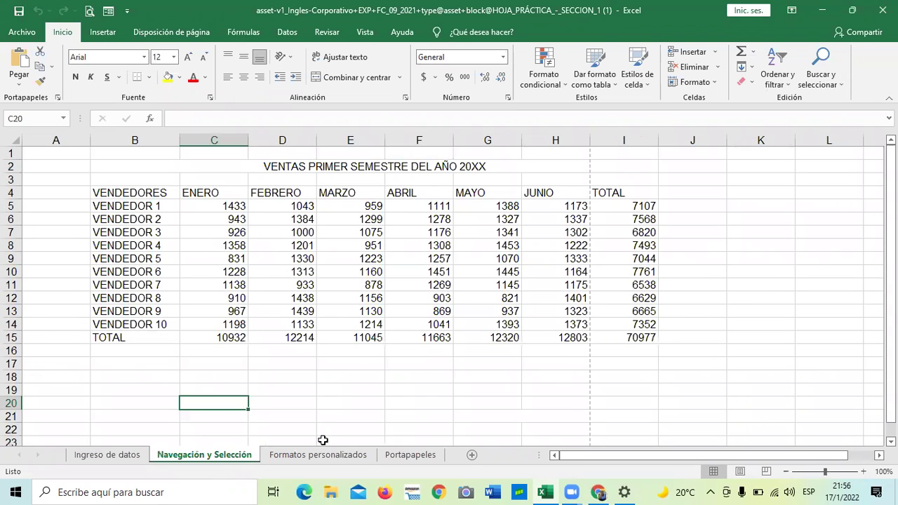
pyautogui.click(299, 457)
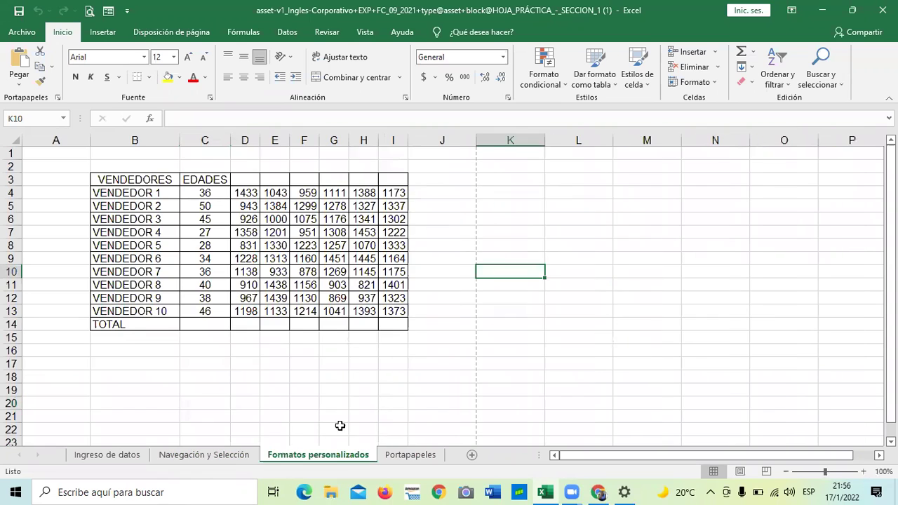
pyautogui.click(413, 456)
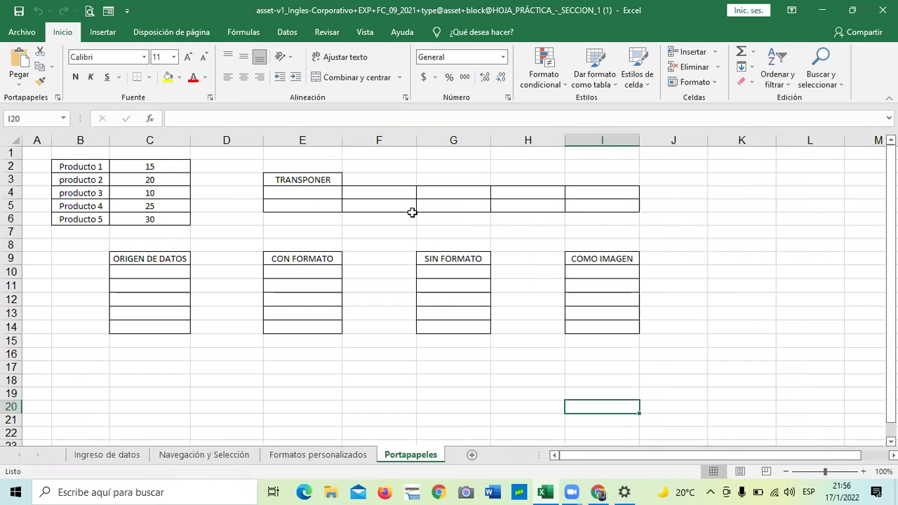
pyautogui.click(90, 458)
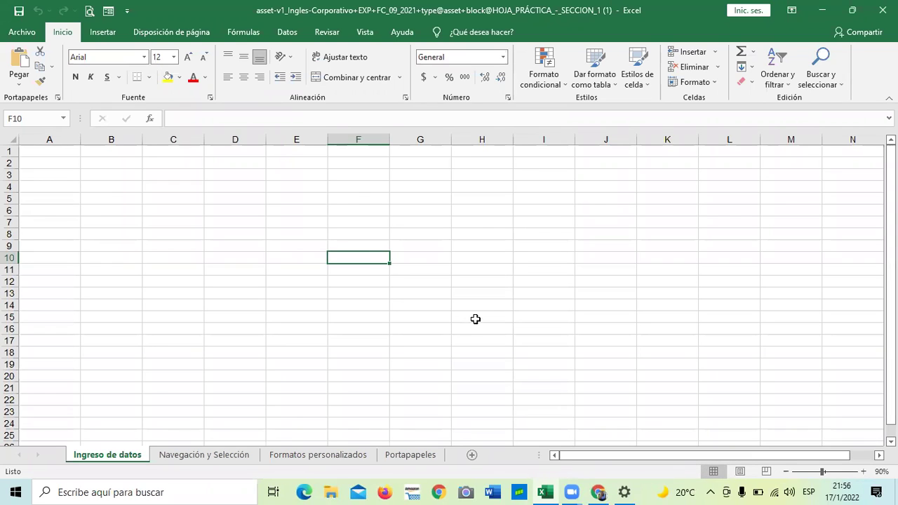
# Show the Ingreso de datos sheet in Page Layout view, examine its header and footer areas, and return to Normal view.
pyautogui.click(739, 470)
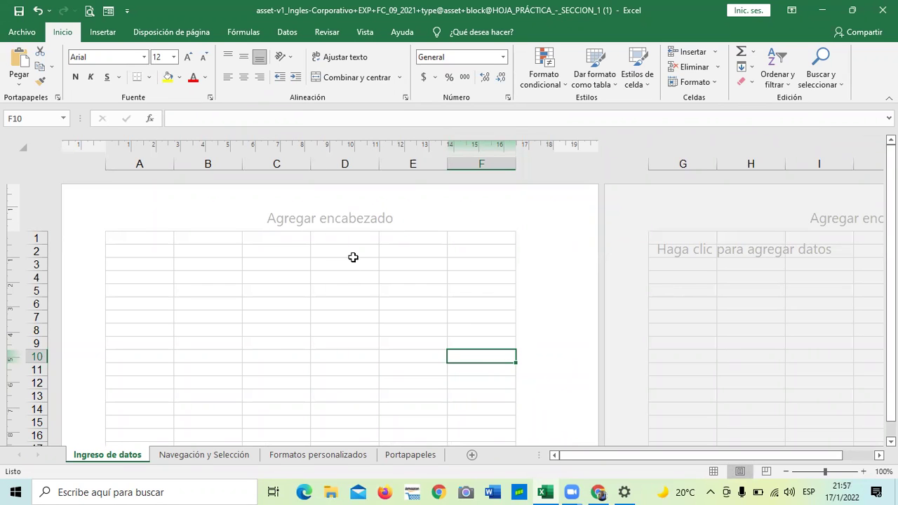
pyautogui.scroll(-3, 353, 257)
pyautogui.scroll(3, 353, 257)
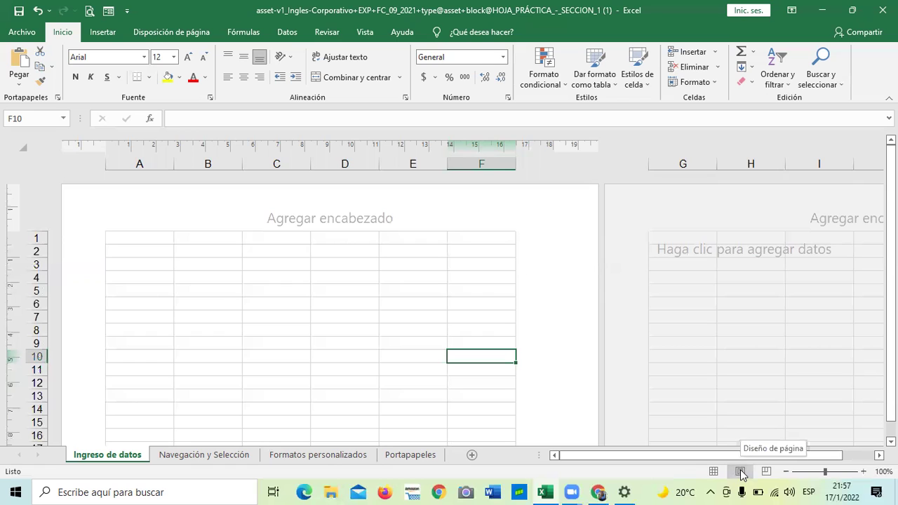
pyautogui.scroll(-9, 399, 255)
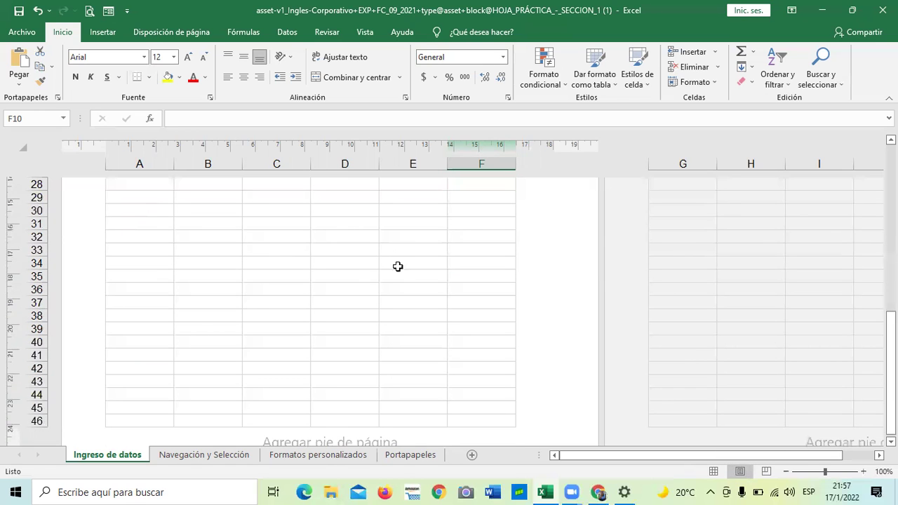
pyautogui.scroll(10, 373, 225)
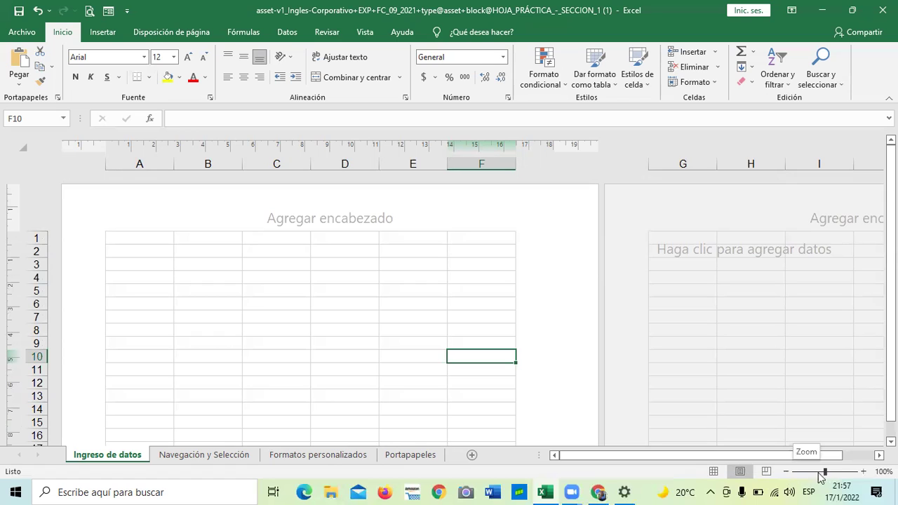
pyautogui.click(713, 472)
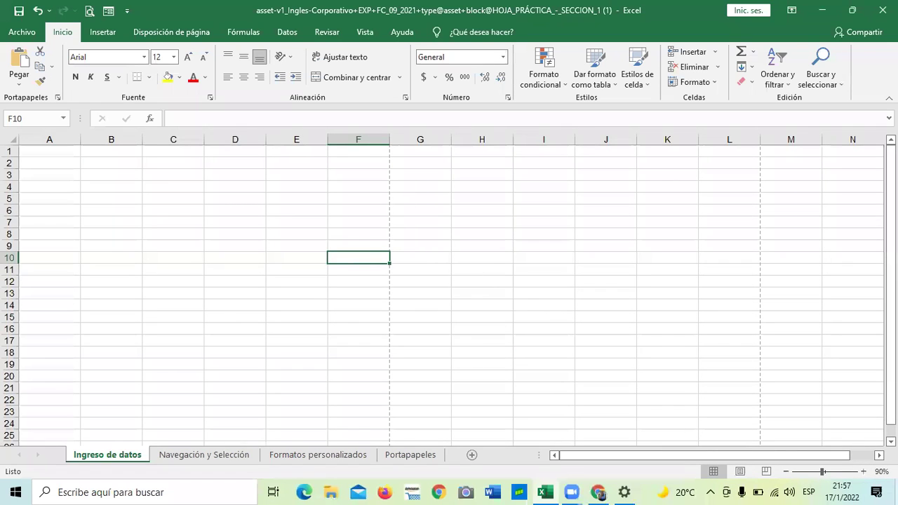
# Zoom the Ingreso de datos sheet in to 120% and back out to 100%.
pyautogui.click(863, 473)
pyautogui.click(863, 473)
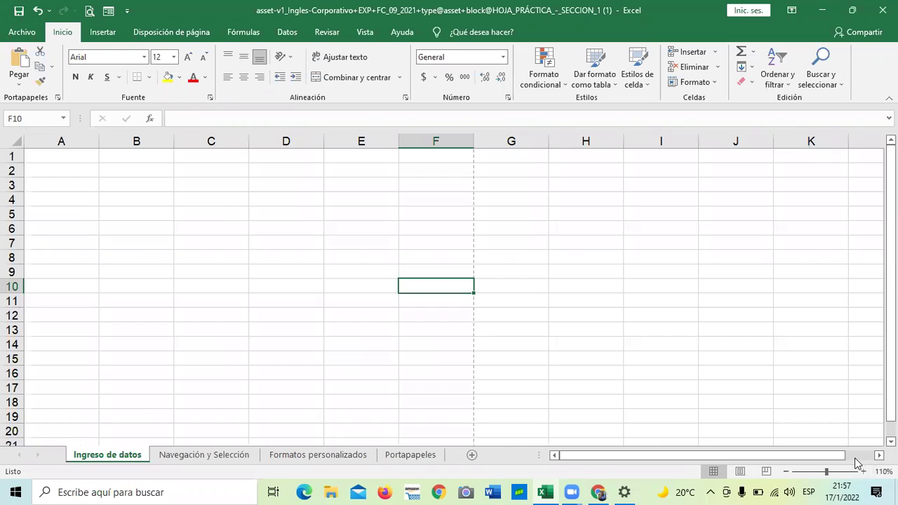
pyautogui.click(864, 473)
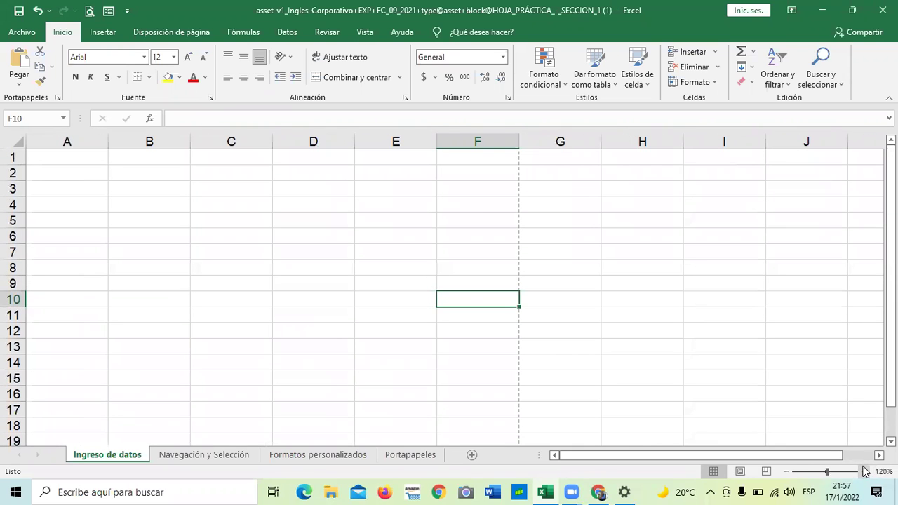
pyautogui.click(786, 473)
pyautogui.click(786, 473)
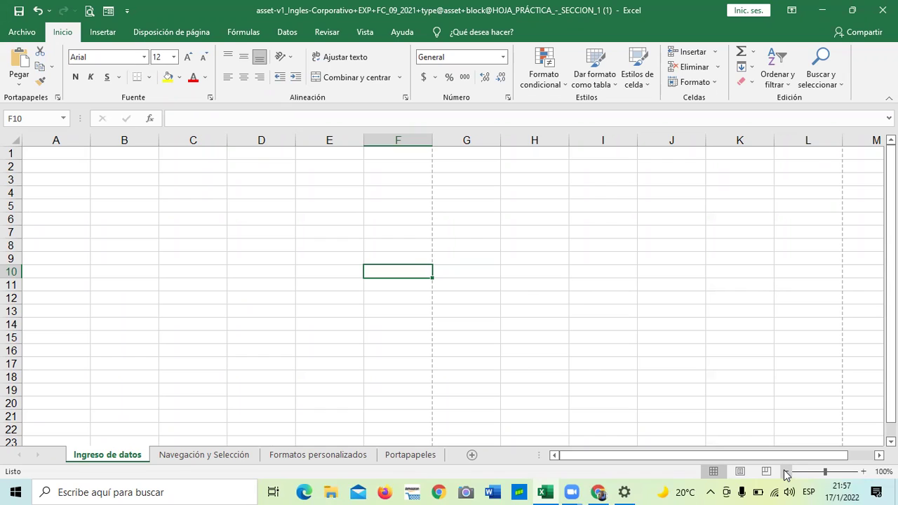
# Add two blank worksheets after Ingreso de datos and select cell D17 in the second one.
pyautogui.click(472, 455)
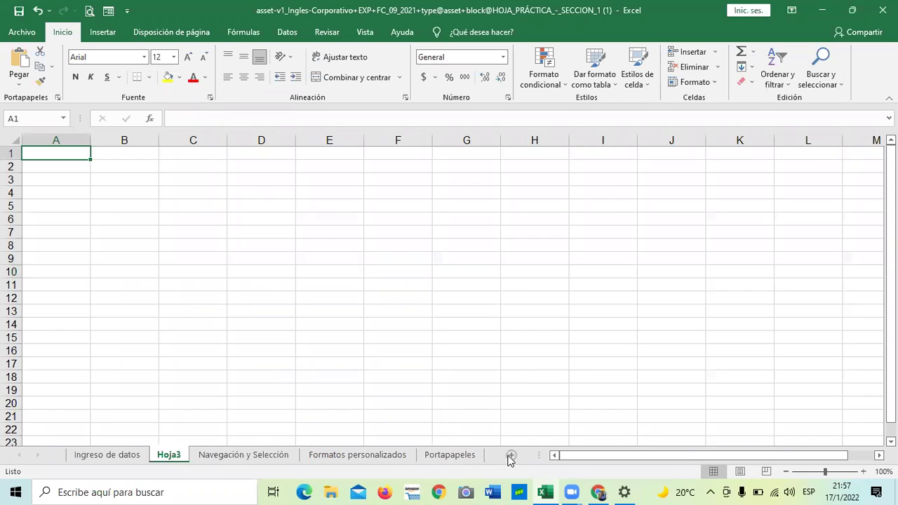
pyautogui.click(511, 455)
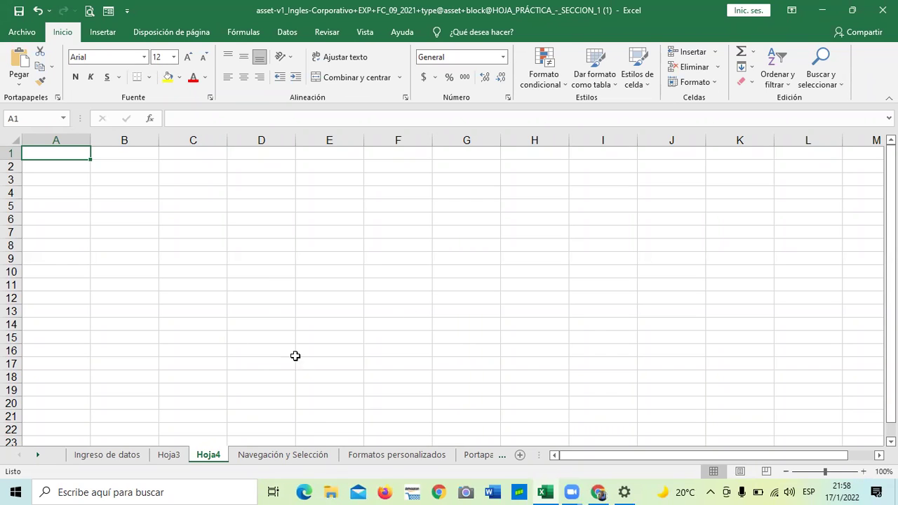
pyautogui.click(272, 361)
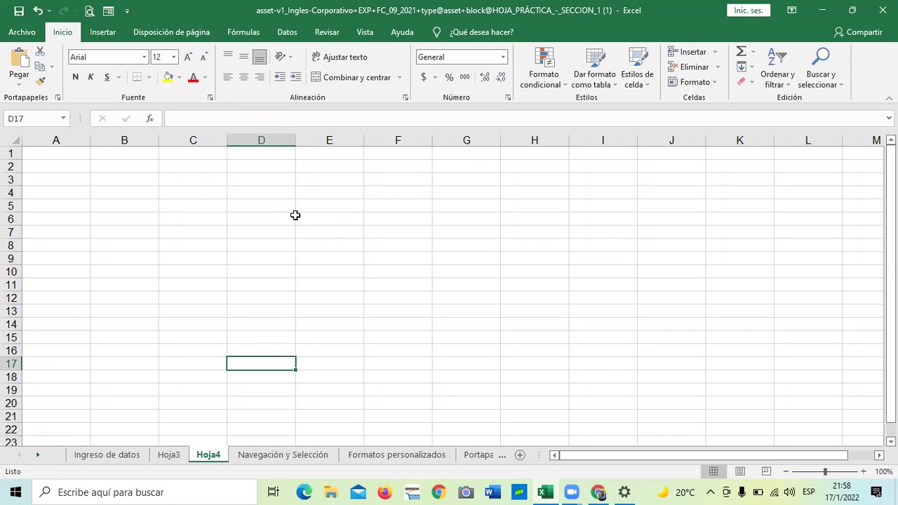
# Browse the workbook's sheet tabs through to Portapapeles and back to Ingreso de datos while staying on Hoja4.
pyautogui.click(264, 203)
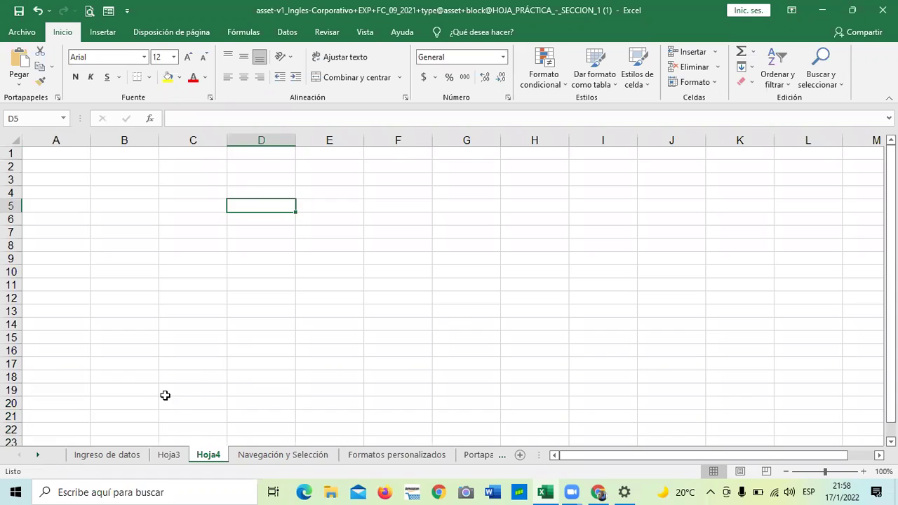
pyautogui.click(201, 375)
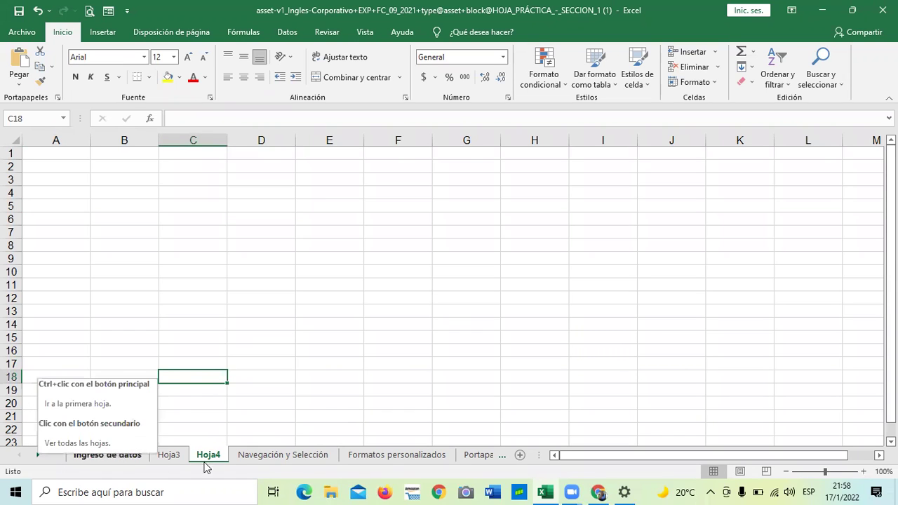
pyautogui.click(38, 454)
pyautogui.click(19, 455)
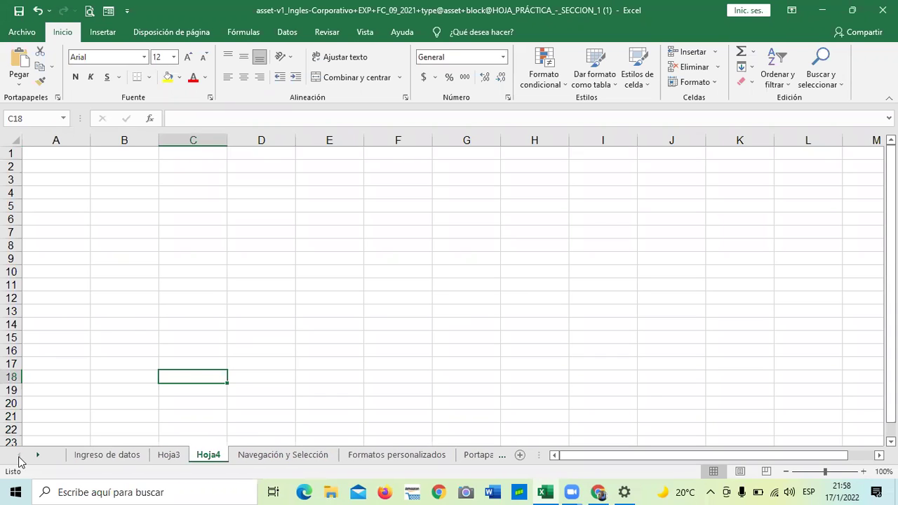
pyautogui.click(38, 455)
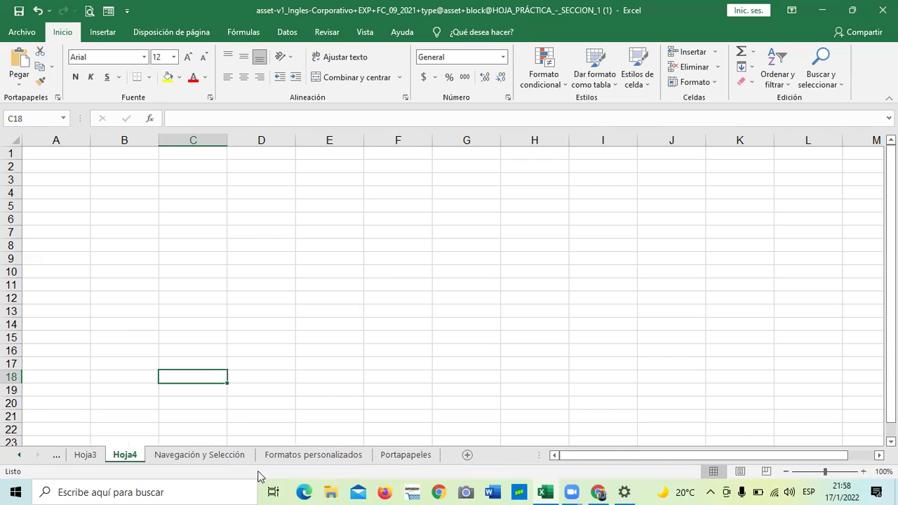
pyautogui.click(19, 455)
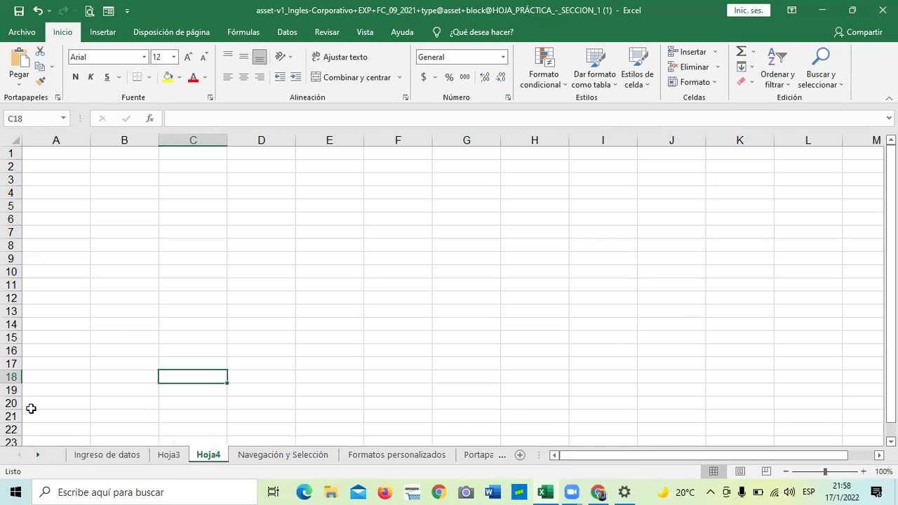
# Examine the sheet management options available for Hoja4 and close them without applying any.
pyautogui.press('Right')
pyautogui.press('Right')
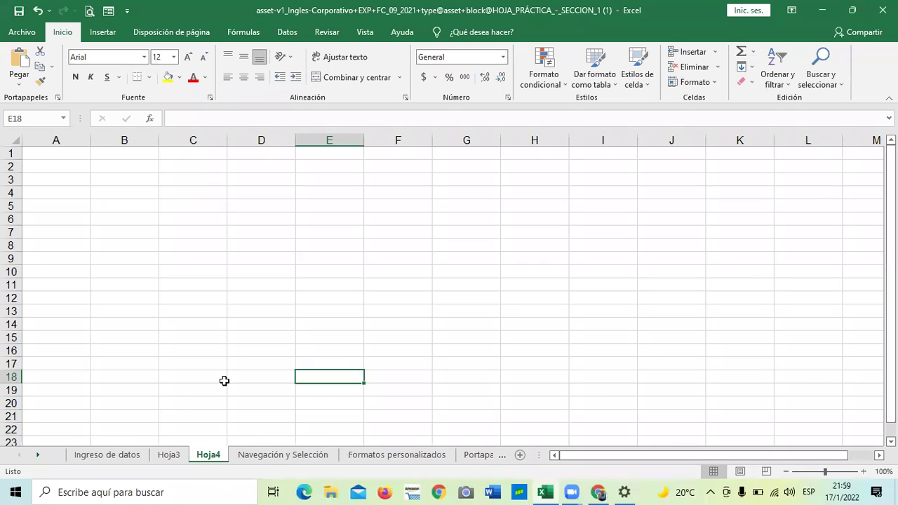
pyautogui.click(207, 327)
pyautogui.rightClick(208, 454)
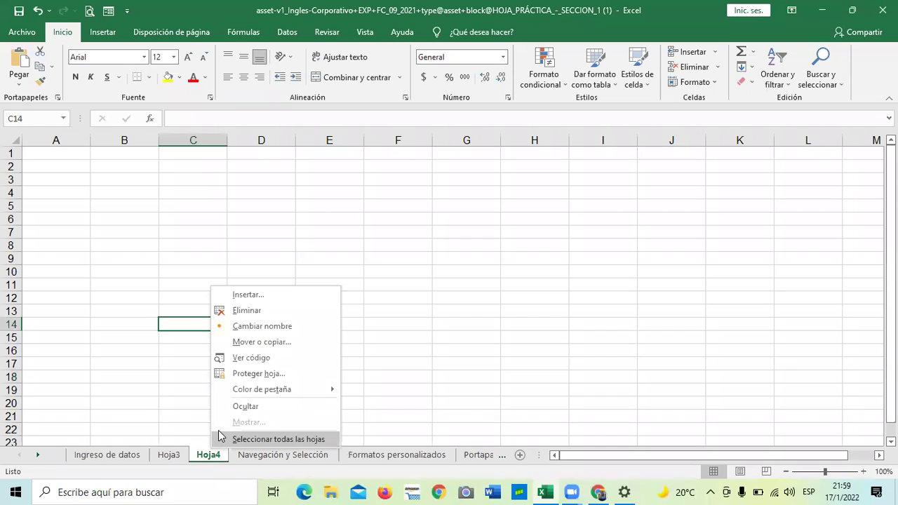
pyautogui.press('Escape')
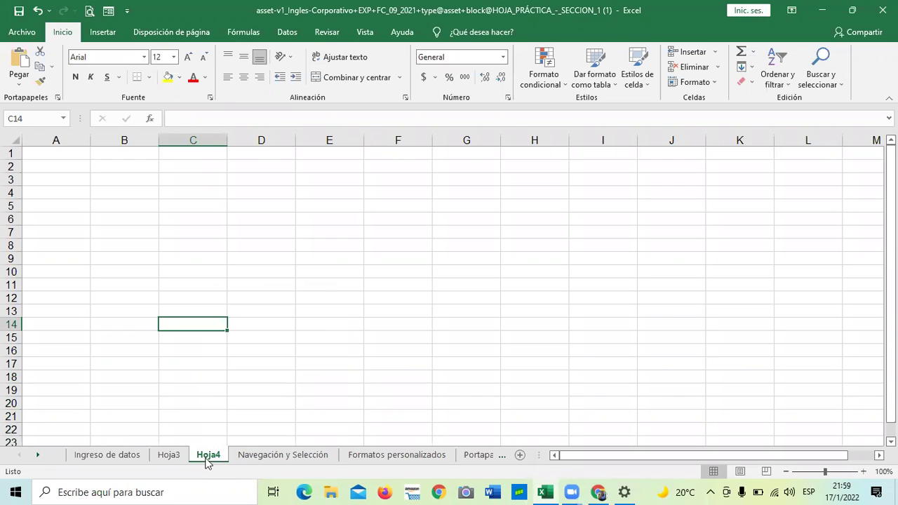
pyautogui.click(207, 417)
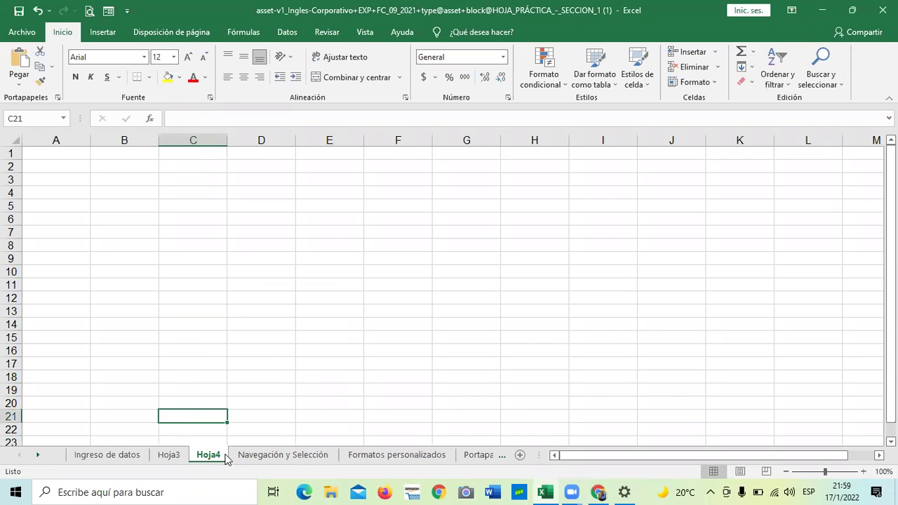
pyautogui.rightClick(208, 458)
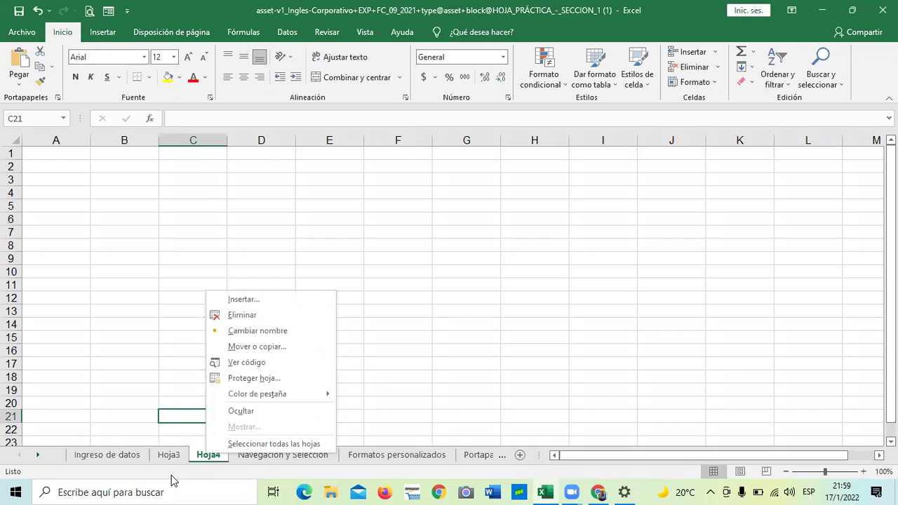
pyautogui.click(202, 457)
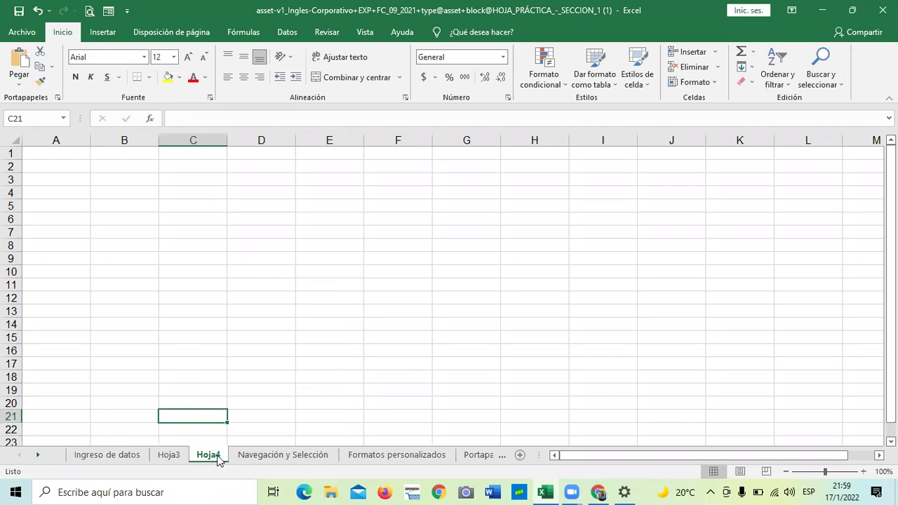
# Rename the Hoja3 worksheet with a person's first name.
pyautogui.doubleClick(216, 454)
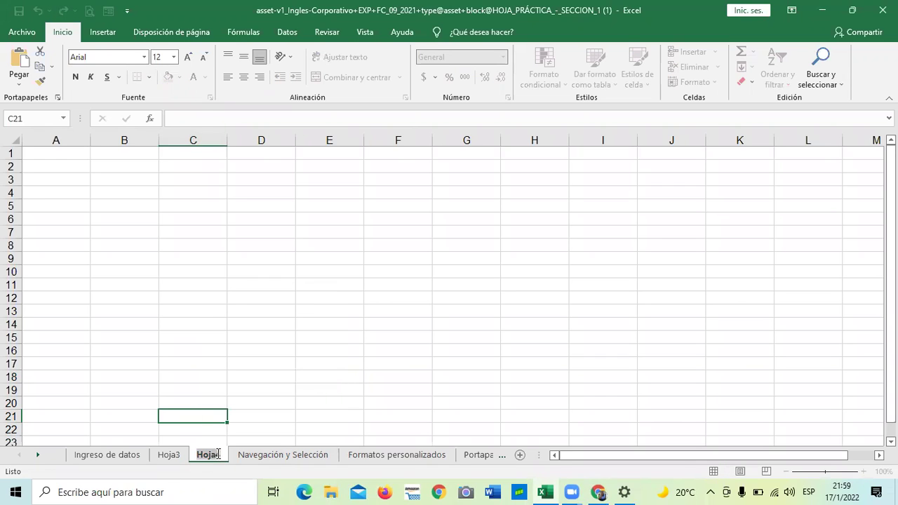
pyautogui.click(175, 457)
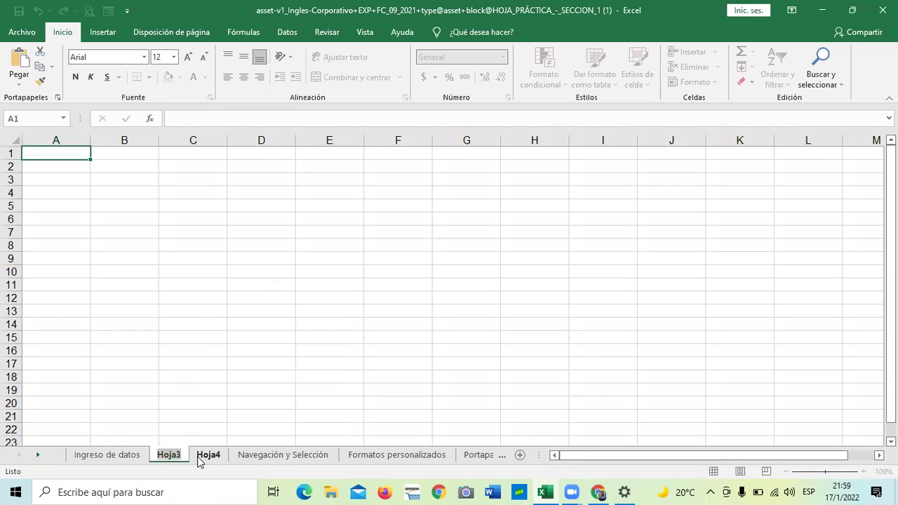
pyautogui.press('BackSpace')
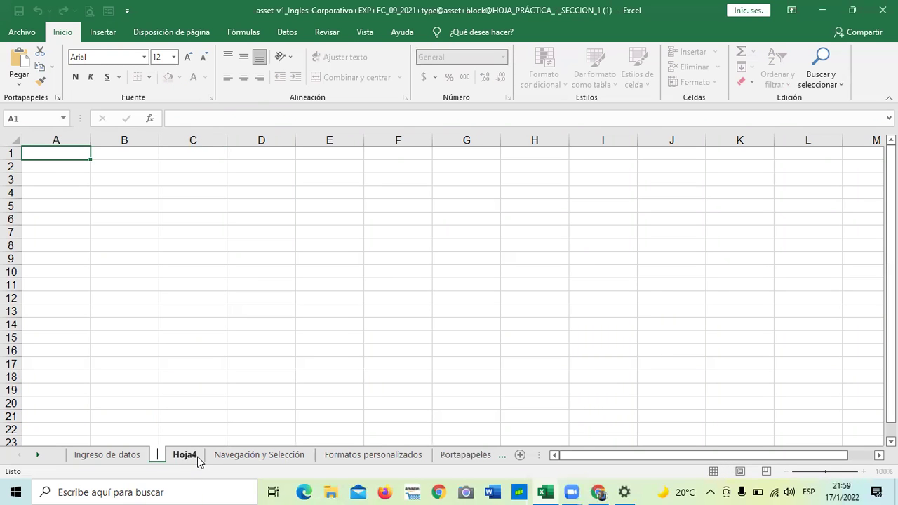
pyautogui.write('Eliza')
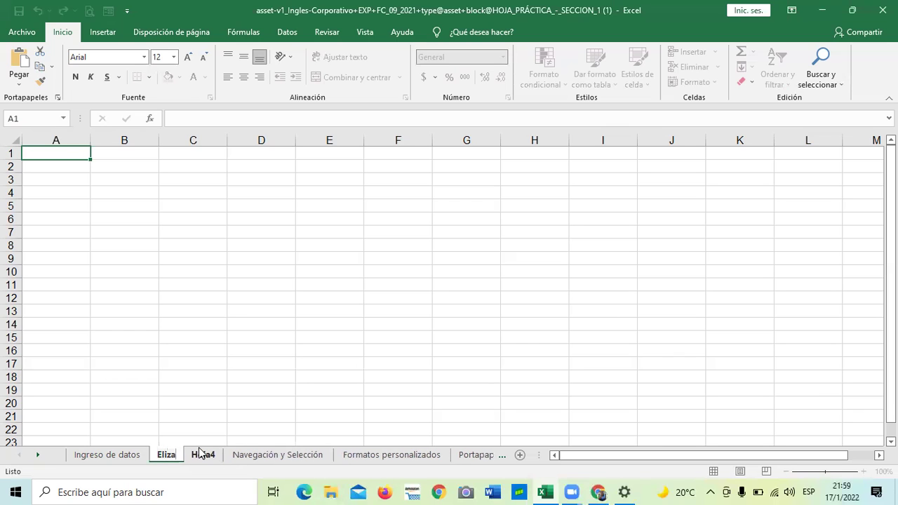
pyautogui.press('Return')
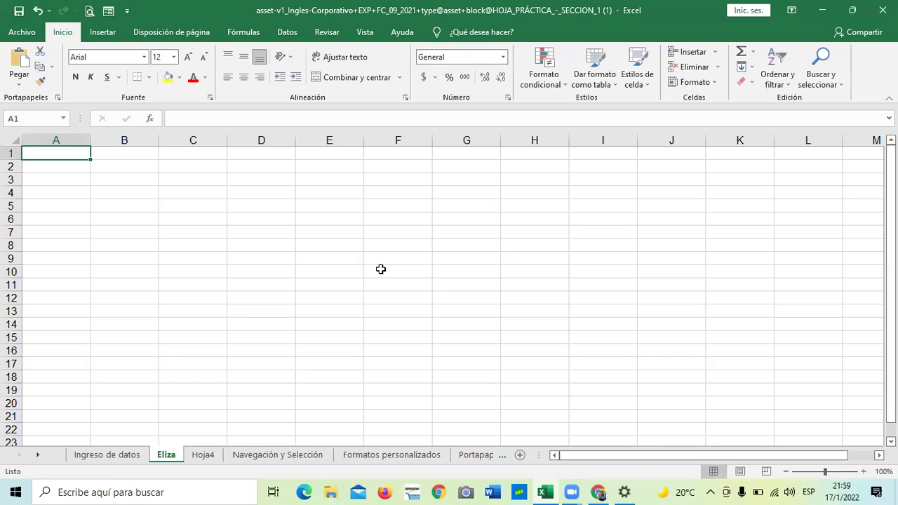
# Review the Ingreso de datos, Navegación y Selección and Formatos personalizados sheets, then return to the renamed sheet.
pyautogui.click(292, 298)
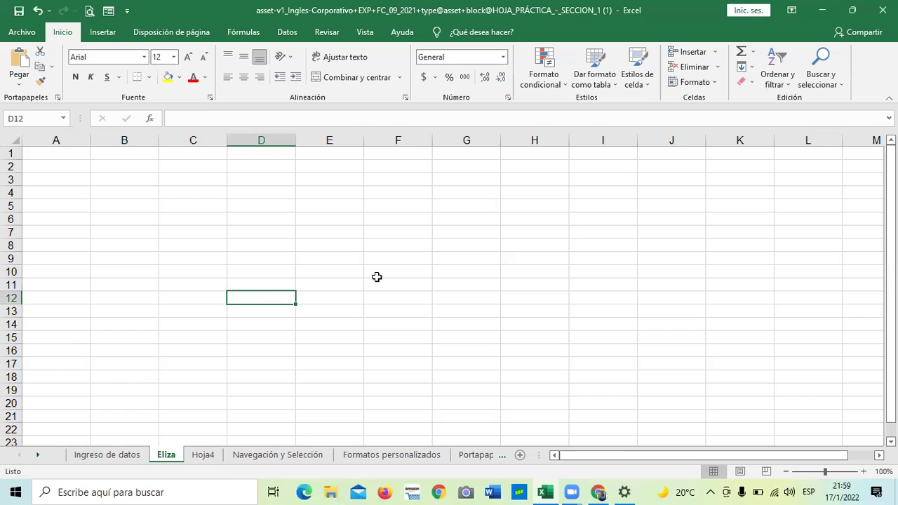
pyautogui.click(274, 363)
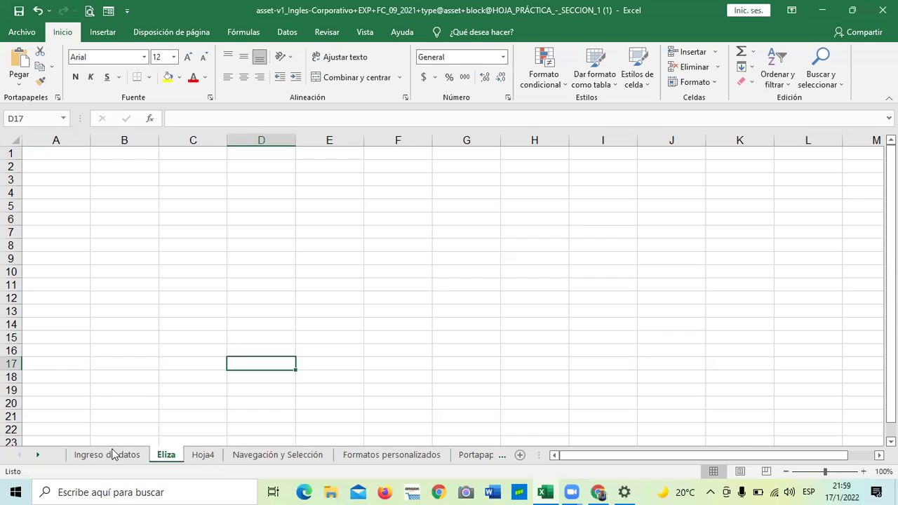
pyautogui.click(100, 292)
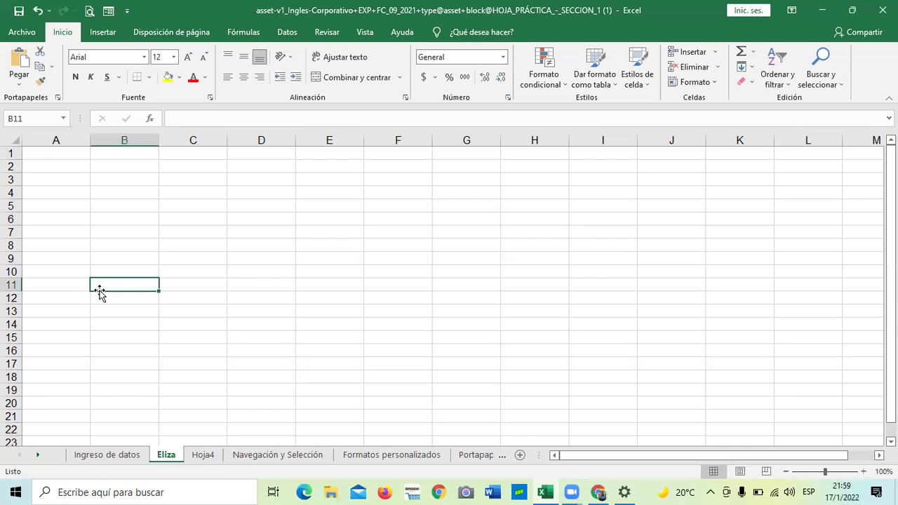
pyautogui.click(97, 456)
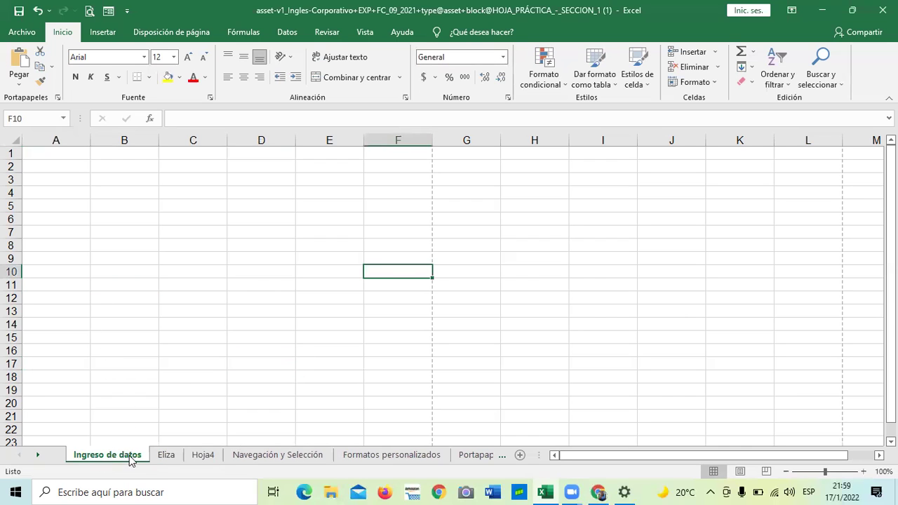
pyautogui.click(251, 455)
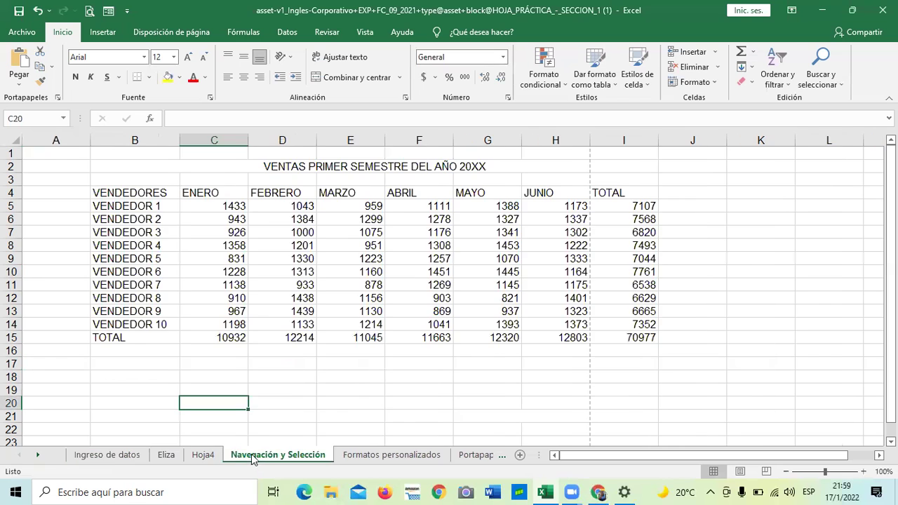
pyautogui.click(362, 456)
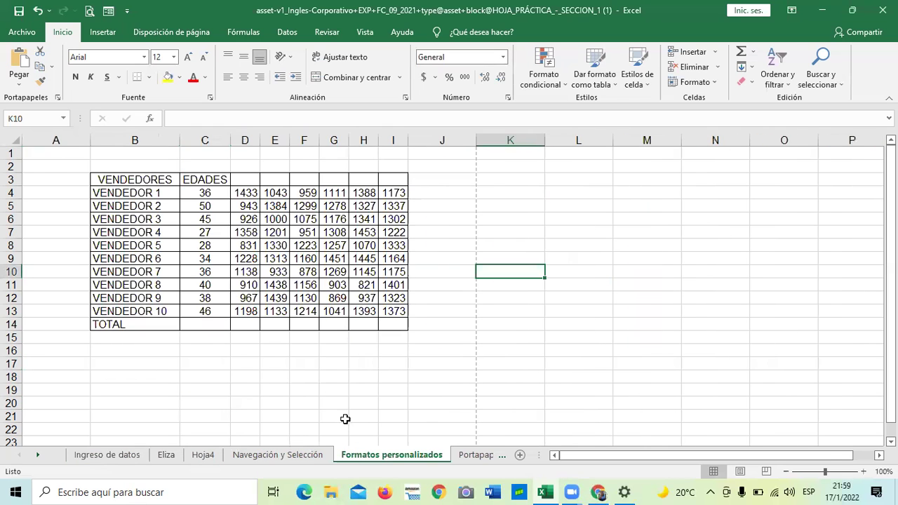
pyautogui.click(170, 456)
pyautogui.click(232, 367)
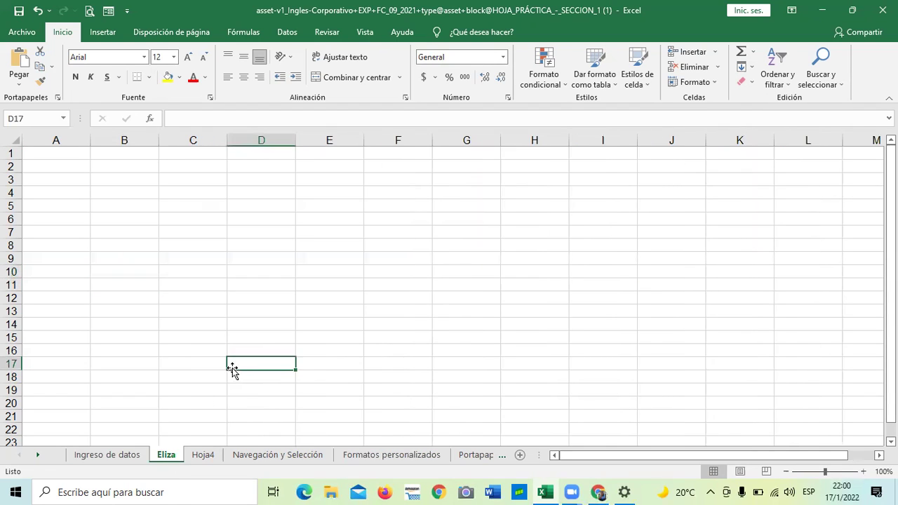
pyautogui.click(165, 390)
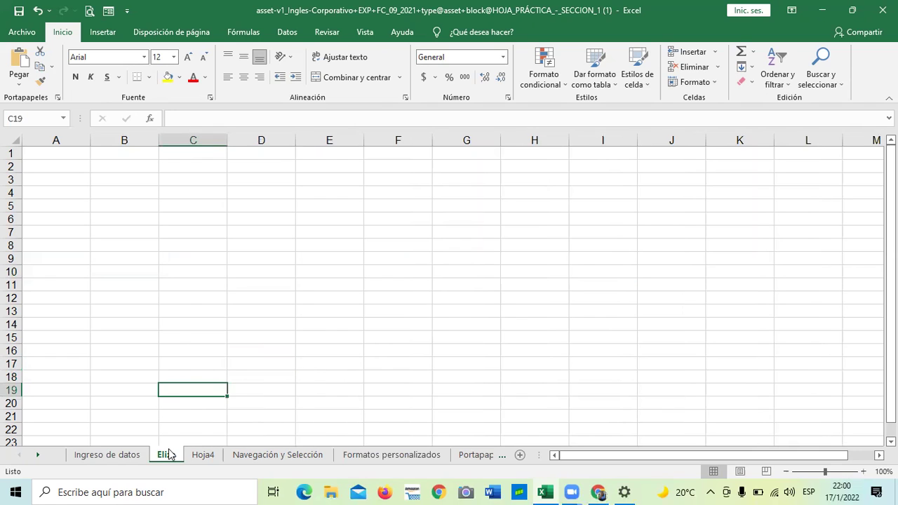
# Set the renamed sheet's tab color to the standard blue.
pyautogui.rightClick(168, 454)
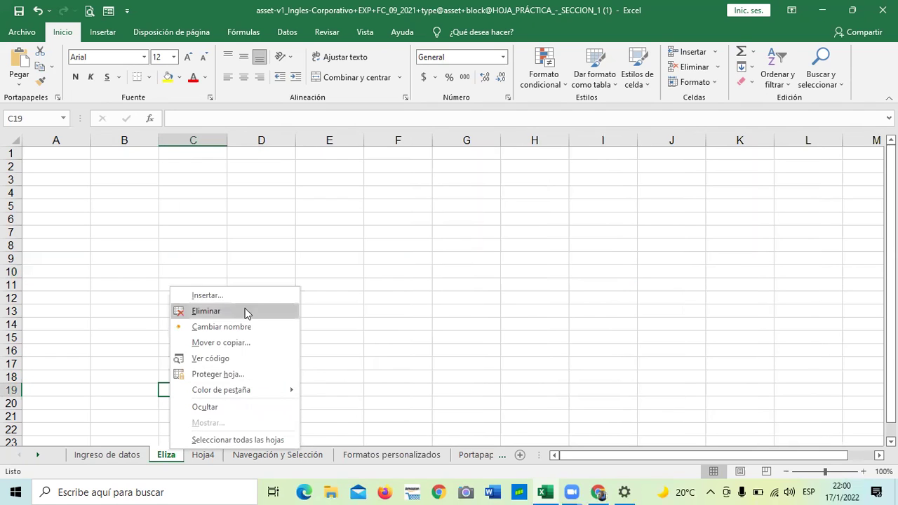
pyautogui.press('Escape')
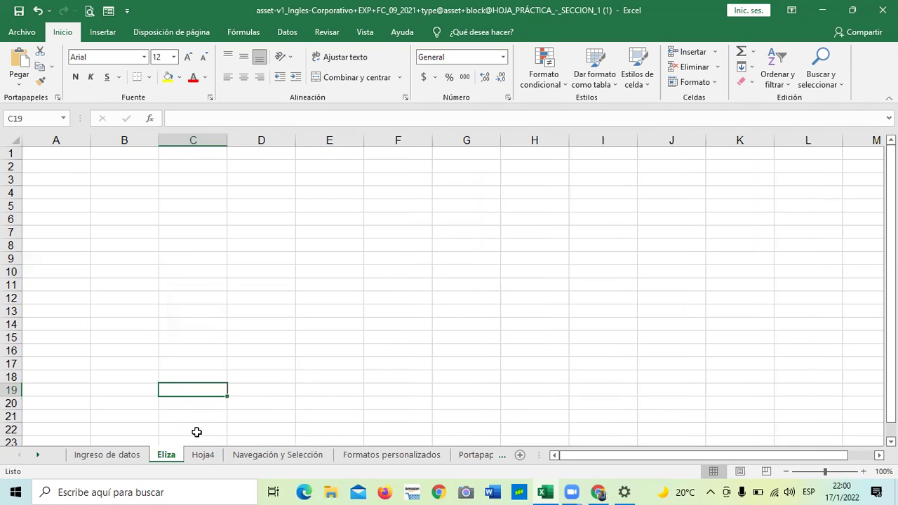
pyautogui.rightClick(167, 456)
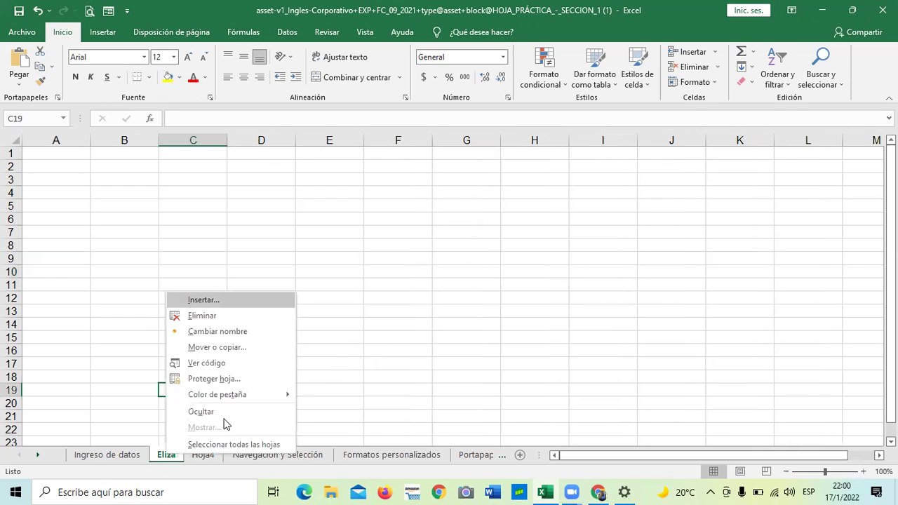
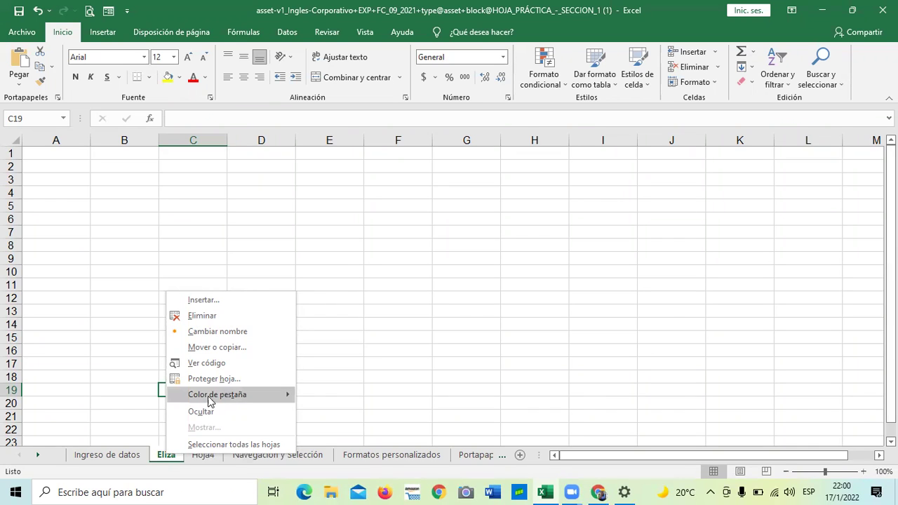
pyautogui.moveTo(201, 400)
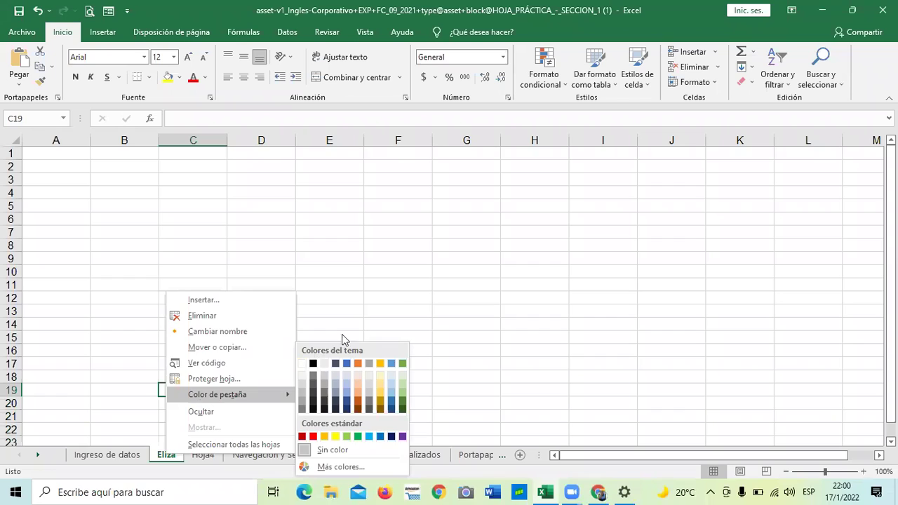
pyautogui.click(344, 361)
pyautogui.rightClick(173, 457)
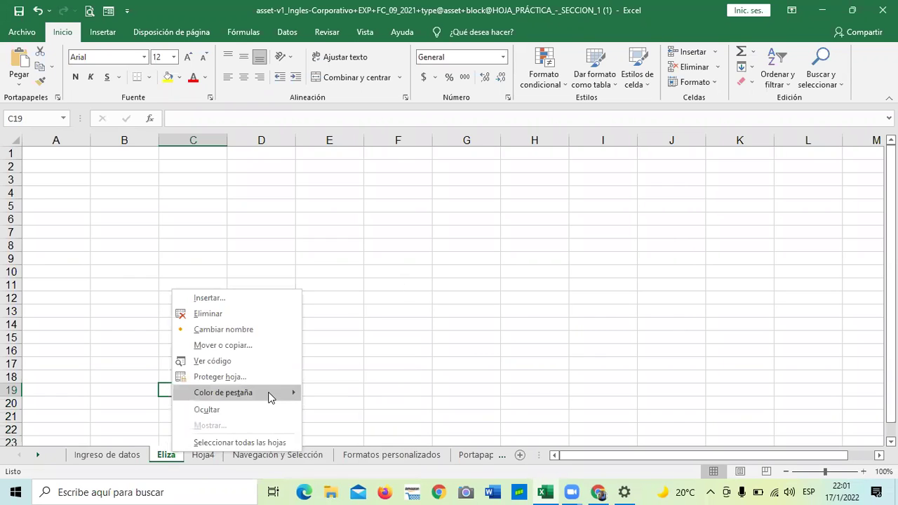
pyautogui.moveTo(270, 396)
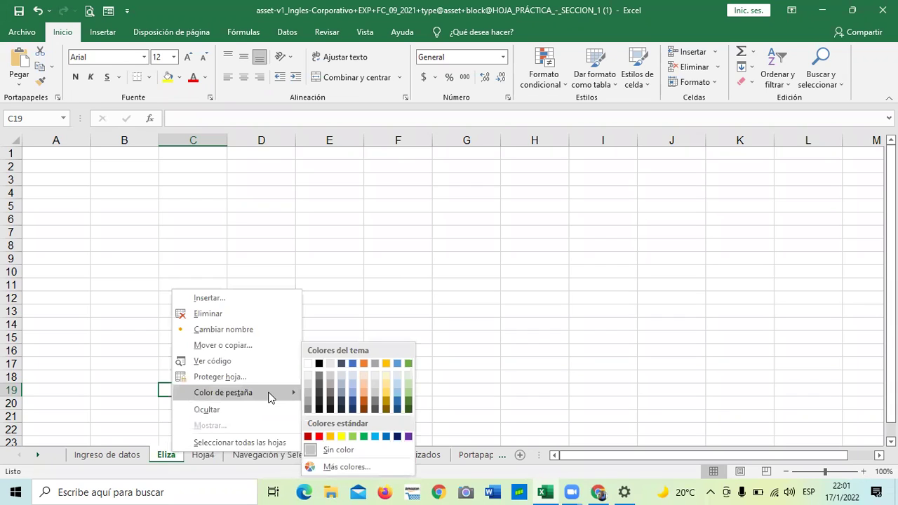
pyautogui.click(386, 436)
# Check the blue tab from the Navegación y Selección and Hoja4 sheets, and hide that blue-tabbed sheet.
pyautogui.click(439, 355)
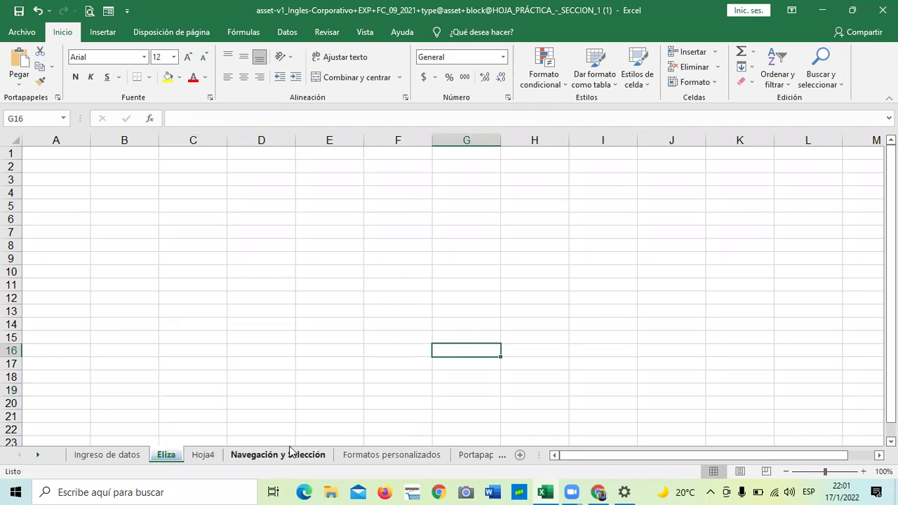
pyautogui.click(269, 456)
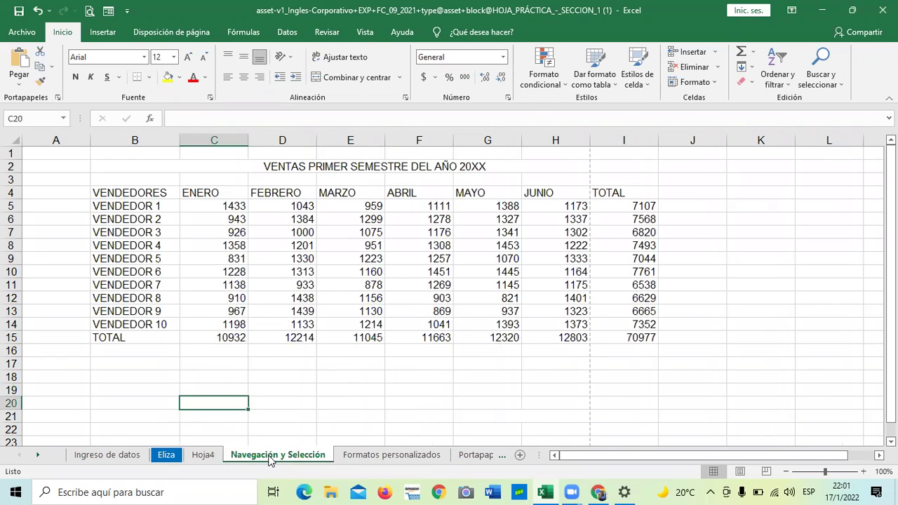
pyautogui.click(208, 456)
pyautogui.click(170, 388)
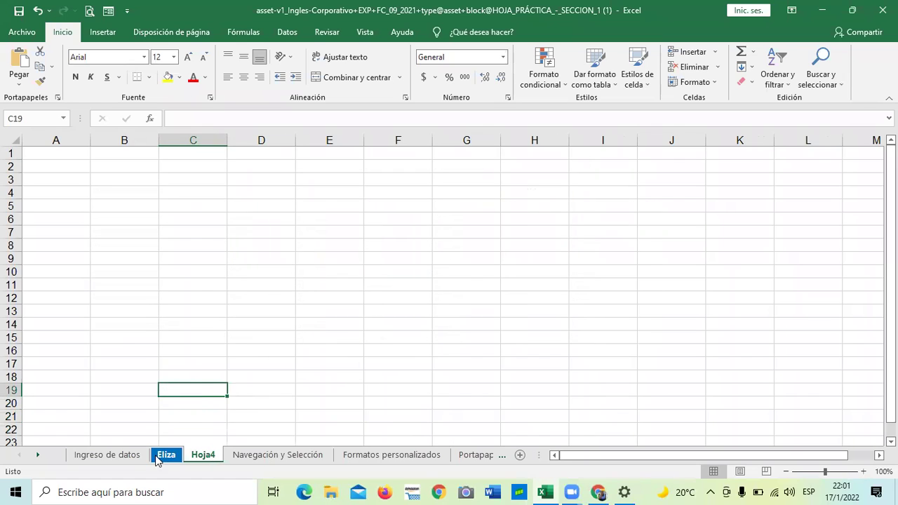
pyautogui.rightClick(159, 456)
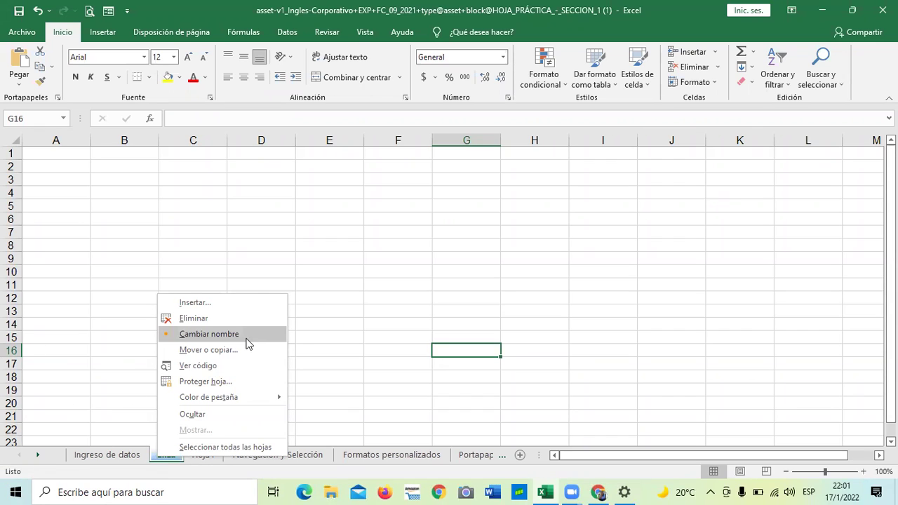
pyautogui.click(211, 413)
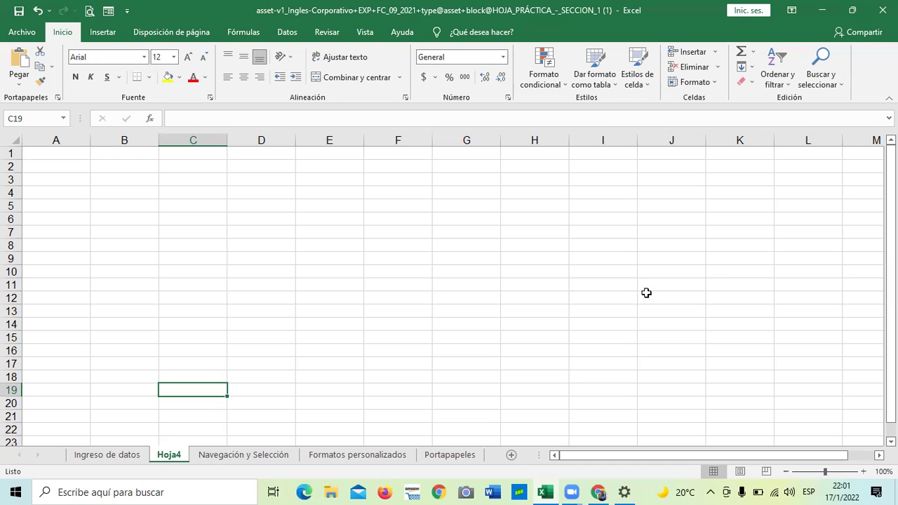
# Look through the visible sheets from Portapapeles to Ingreso de datos and check the sheet options of Hoja4 and Formatos personalizados.
pyautogui.click(464, 457)
pyautogui.click(393, 457)
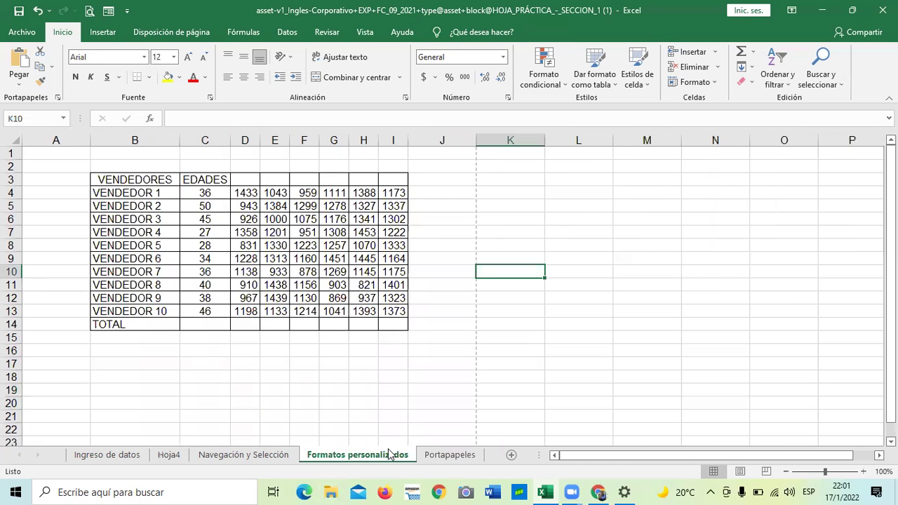
pyautogui.click(271, 457)
pyautogui.click(172, 454)
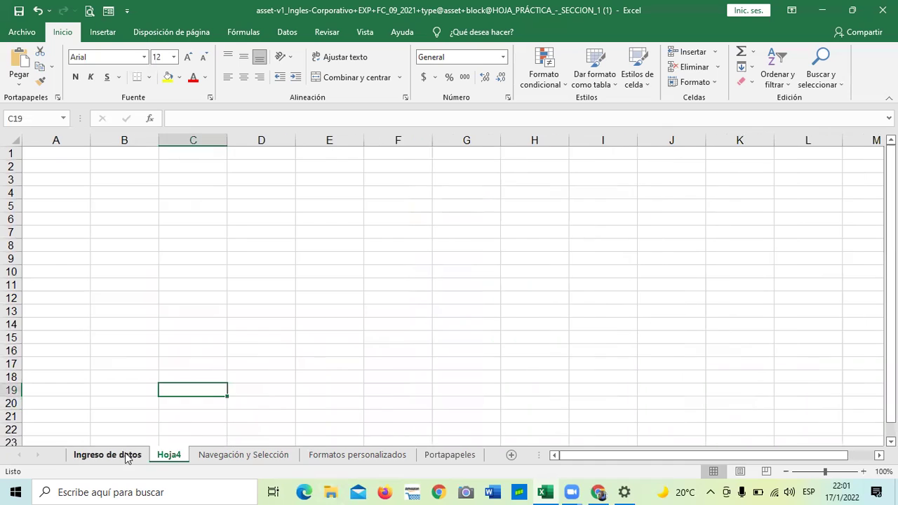
pyautogui.click(134, 456)
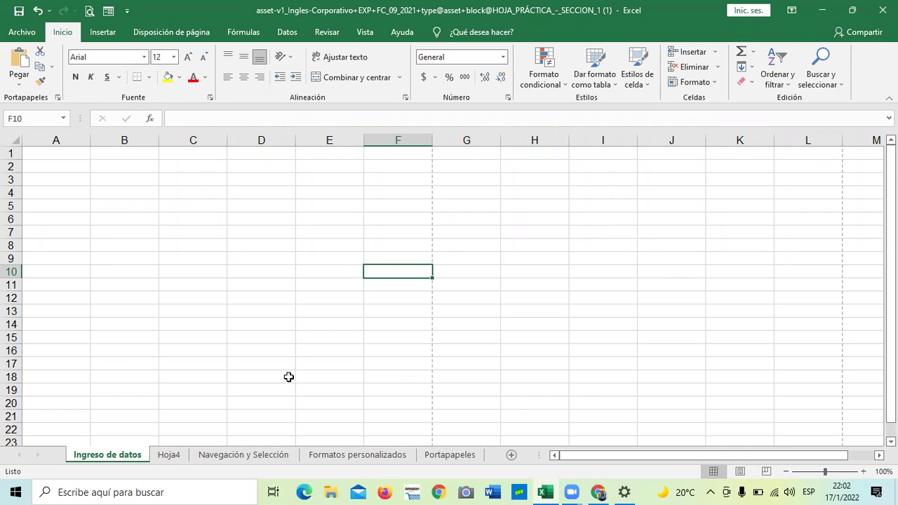
pyautogui.click(190, 286)
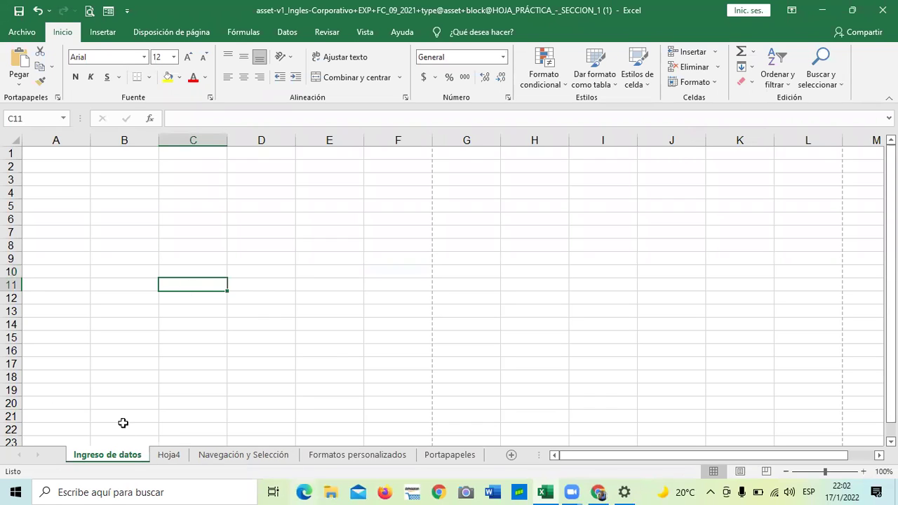
pyautogui.rightClick(179, 457)
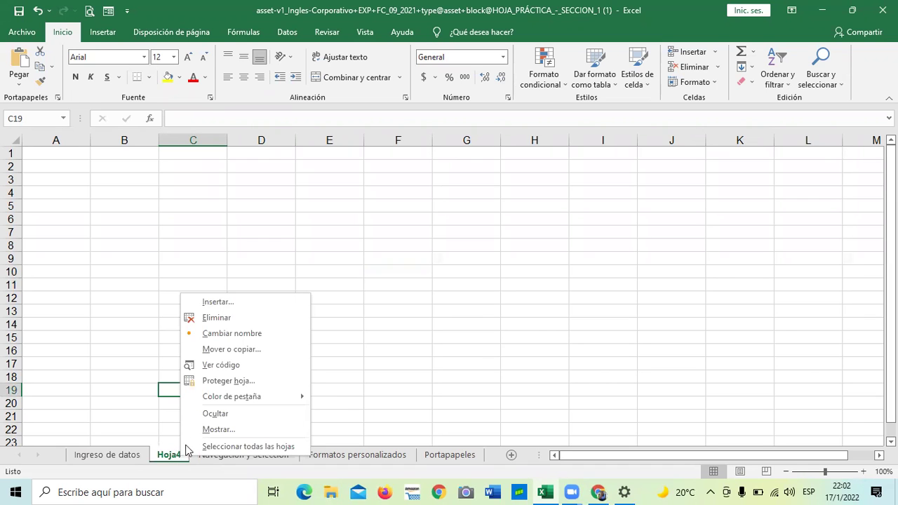
pyautogui.click(386, 351)
pyautogui.click(249, 456)
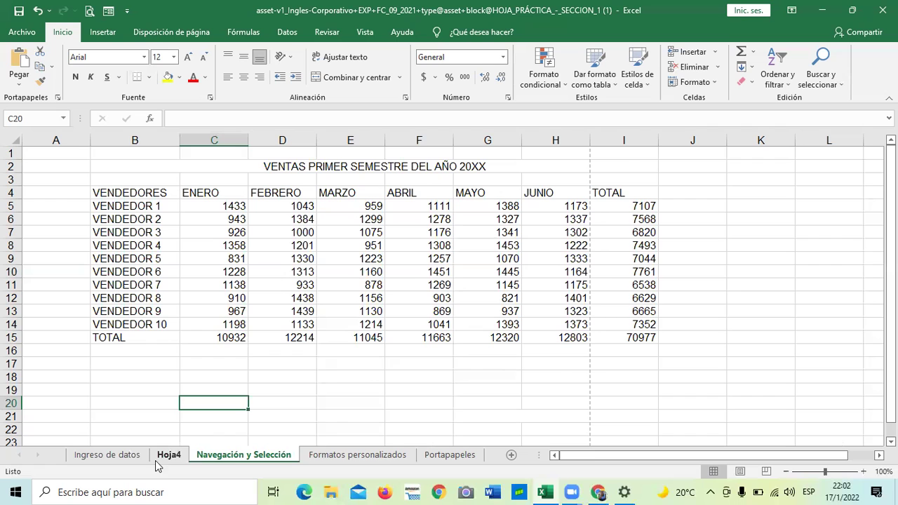
pyautogui.rightClick(352, 459)
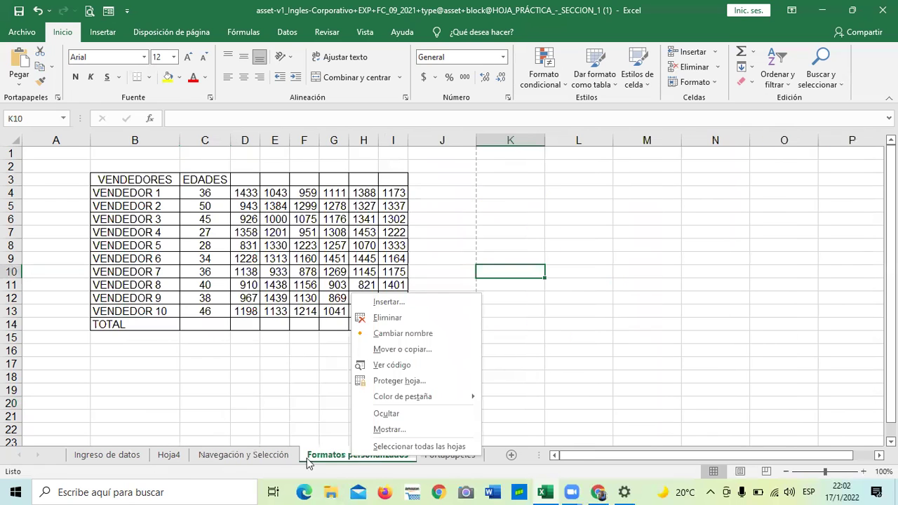
# Unhide the hidden blue-tabbed sheet and select cell E11 on it.
pyautogui.rightClick(270, 456)
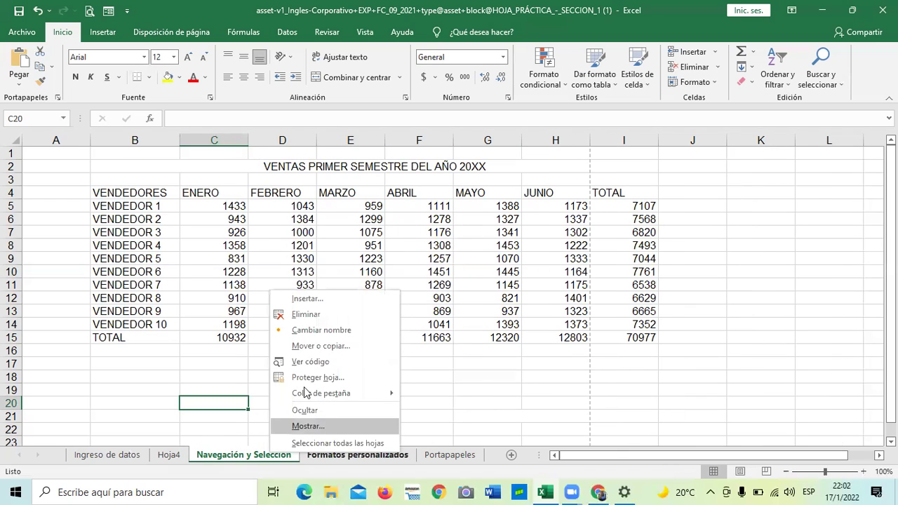
pyautogui.click(354, 428)
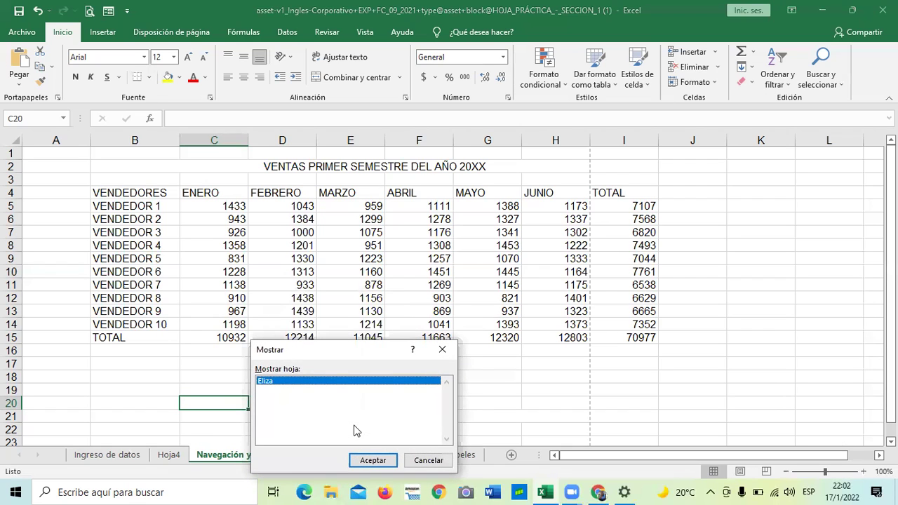
pyautogui.moveTo(362, 345); pyautogui.dragTo(335, 219)
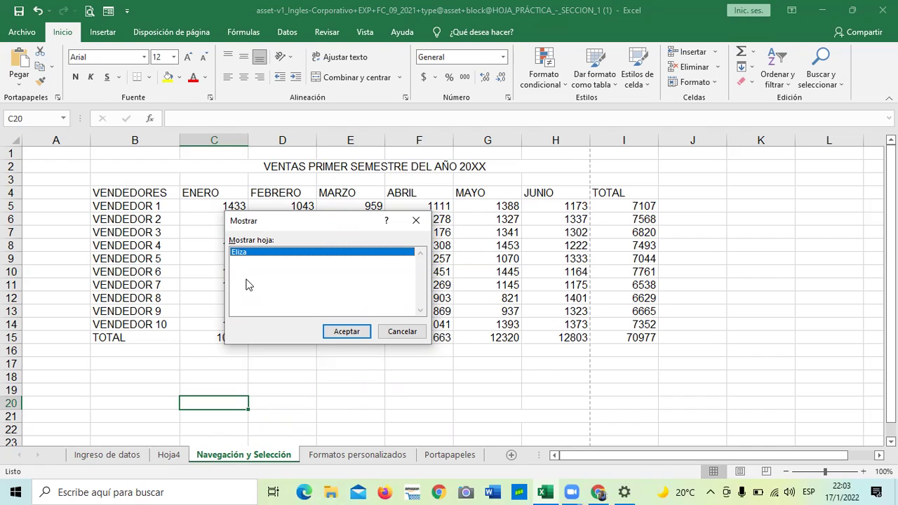
pyautogui.click(347, 332)
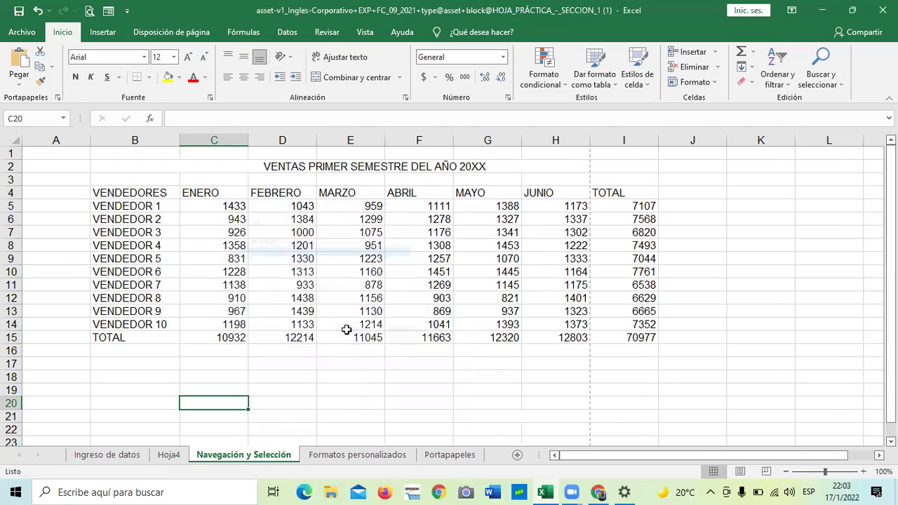
pyautogui.click(298, 284)
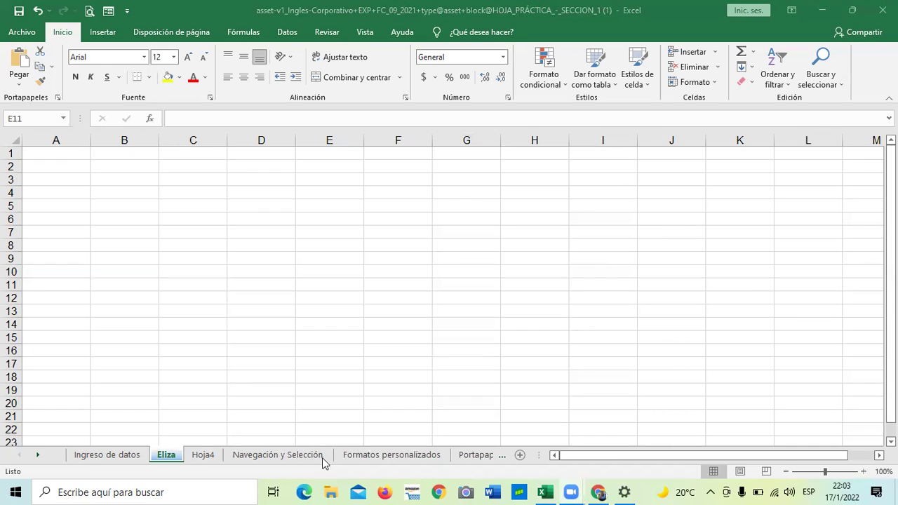
# Select all worksheets as a group, starting from Navegación y Selección.
pyautogui.rightClick(358, 456)
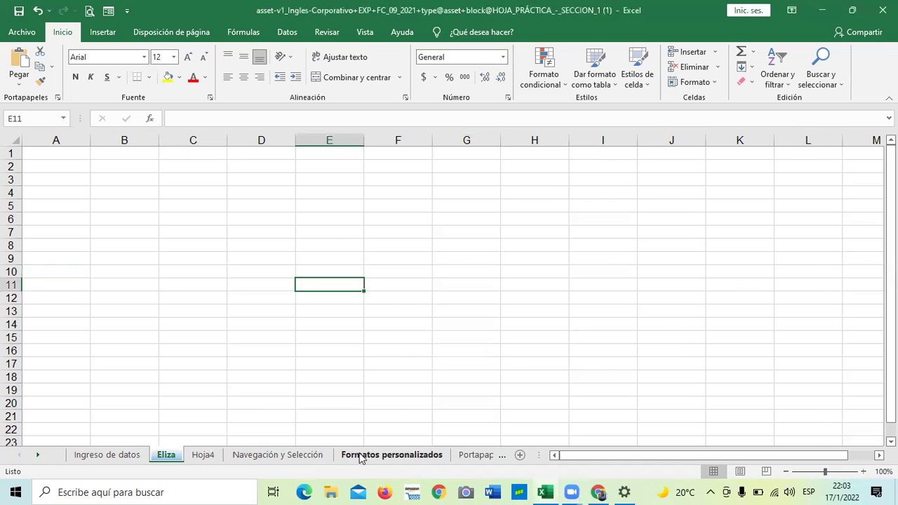
pyautogui.press('Escape')
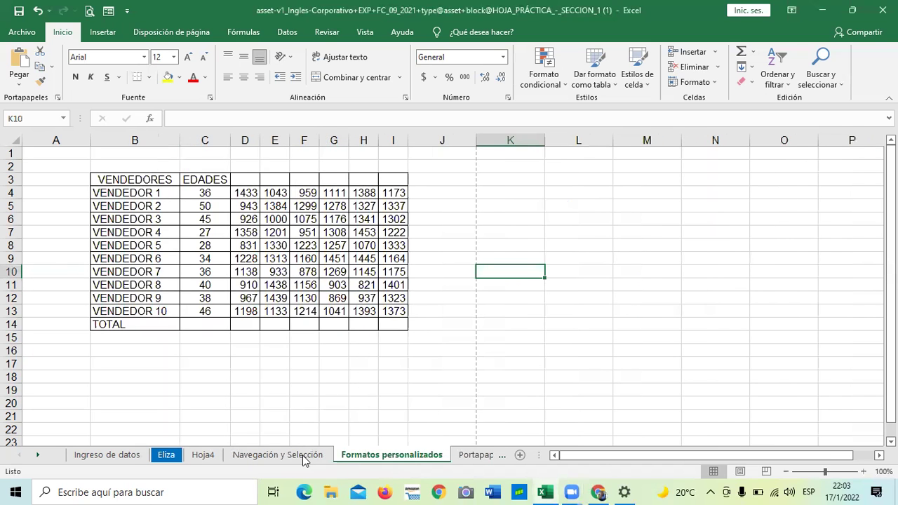
pyautogui.rightClick(305, 458)
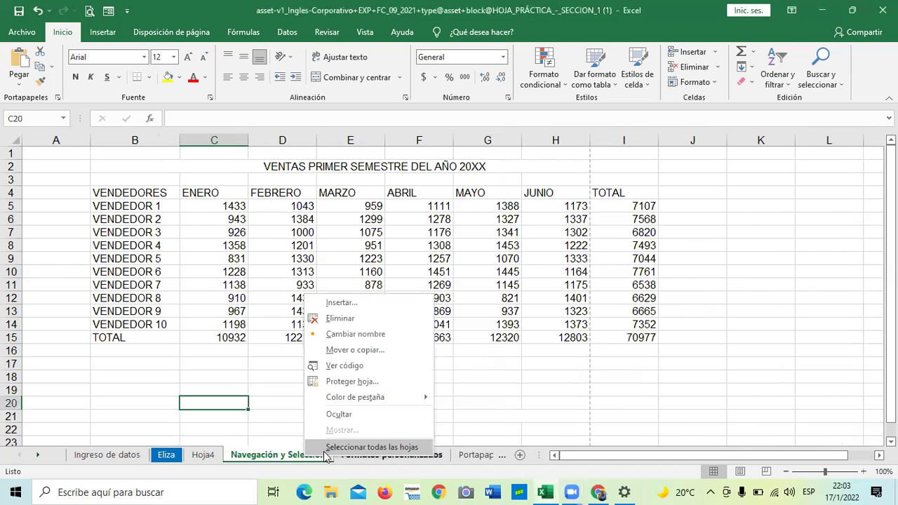
pyautogui.click(325, 447)
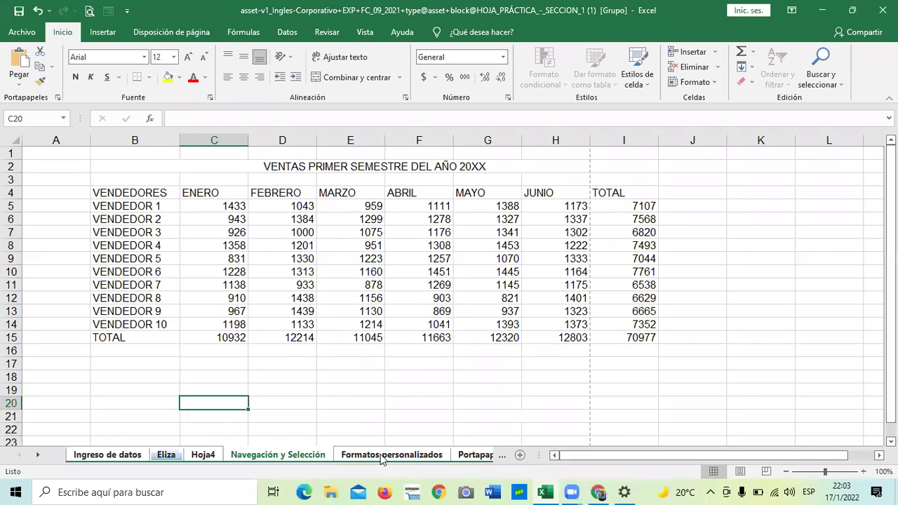
# Explore copying the grouped sheets before Formatos personalizados with the create-a-copy option, and cancel without applying it.
pyautogui.rightClick(380, 454)
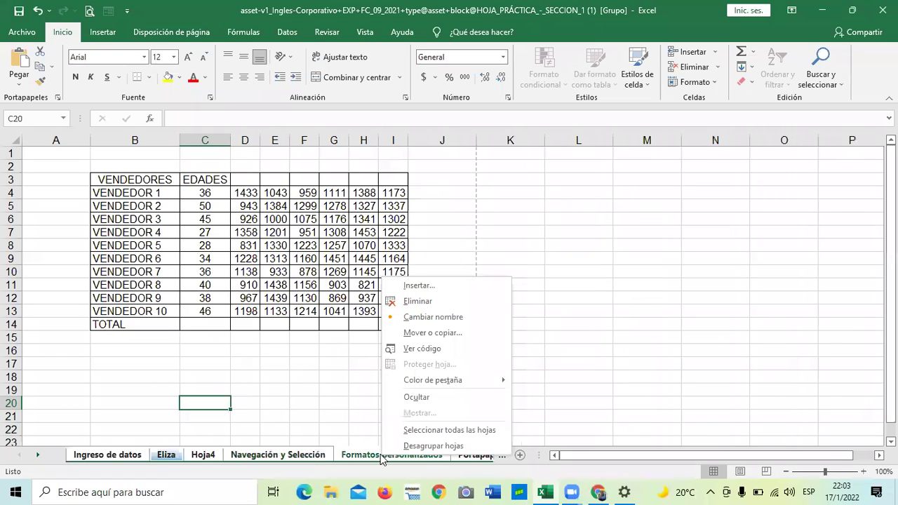
pyautogui.click(438, 332)
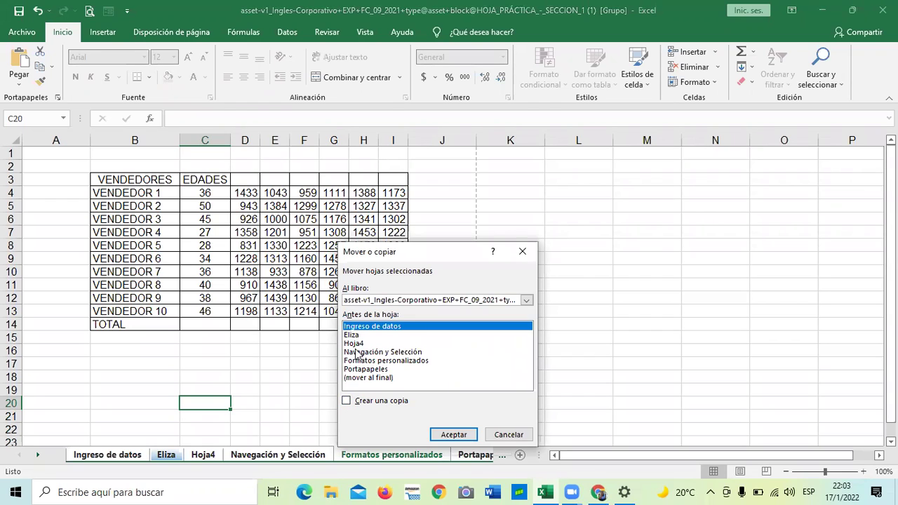
pyautogui.click(346, 401)
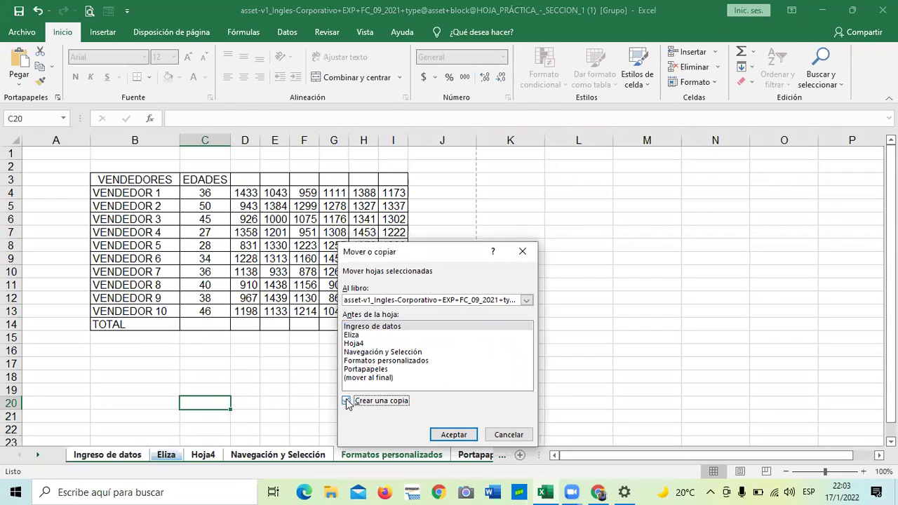
pyautogui.click(361, 326)
pyautogui.click(355, 335)
pyautogui.click(354, 361)
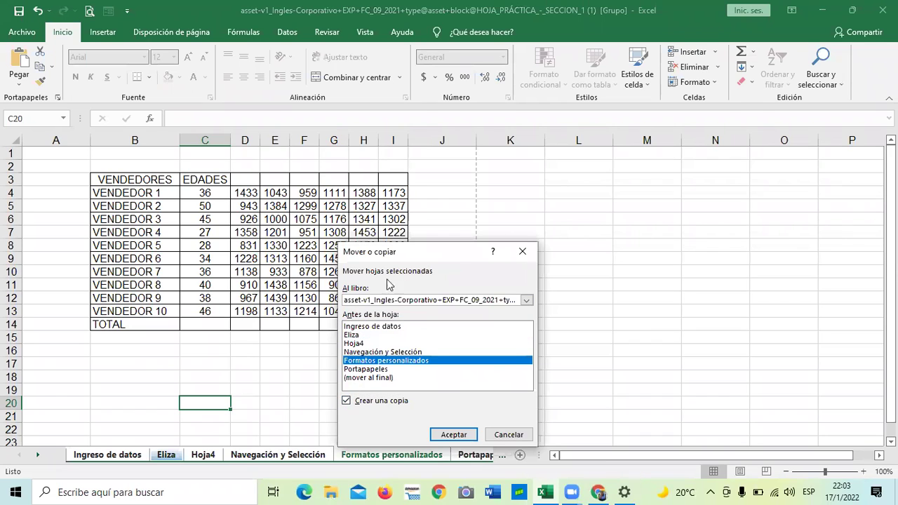
pyautogui.click(523, 251)
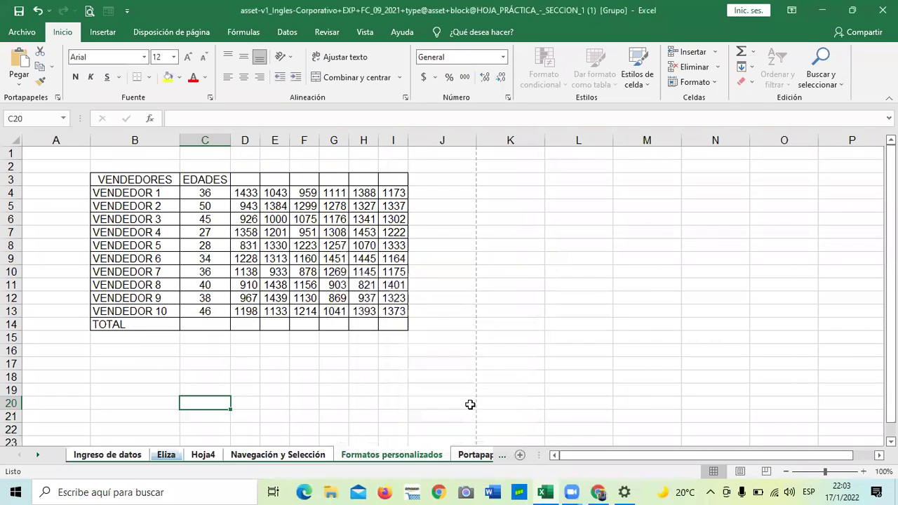
# Ungroup the sheets and move the blue-tabbed sheet between Hoja4 and Navegación y Selección.
pyautogui.click(471, 455)
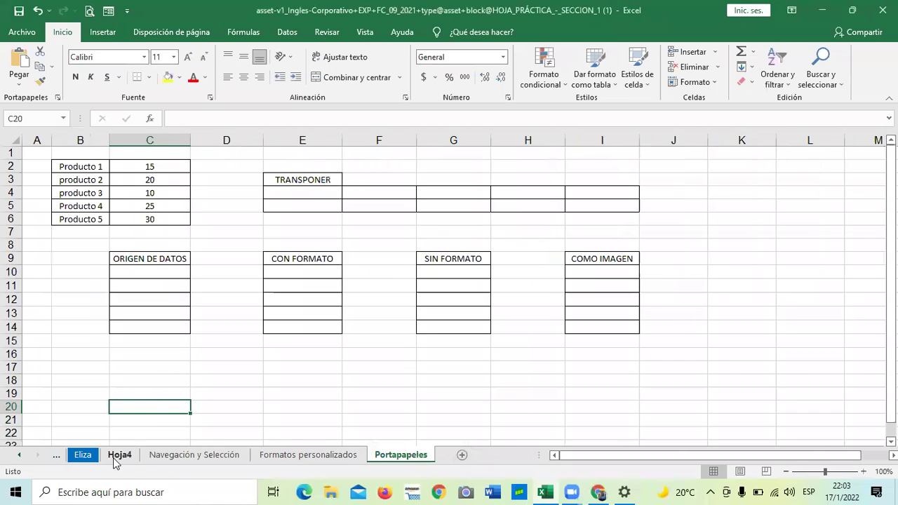
pyautogui.moveTo(93, 458); pyautogui.dragTo(172, 460)
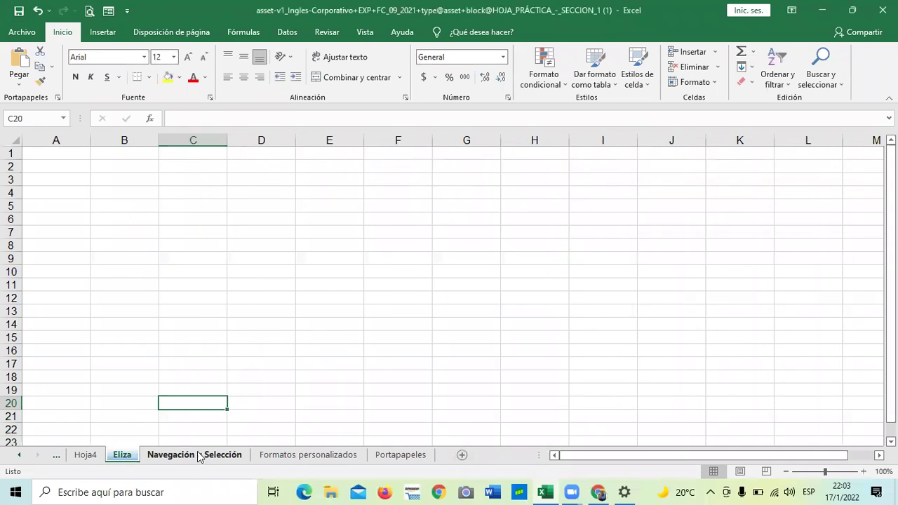
pyautogui.click(197, 459)
# Reorder the sheets so that Portapapeles comes directly before Formatos personalizados.
pyautogui.click(309, 455)
pyautogui.click(393, 456)
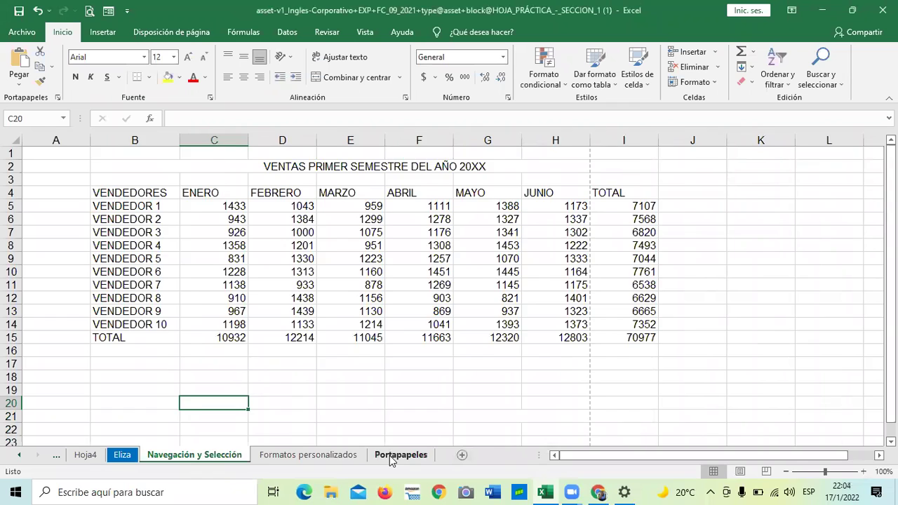
pyautogui.moveTo(330, 452); pyautogui.dragTo(330, 455)
pyautogui.moveTo(236, 456); pyautogui.dragTo(160, 463)
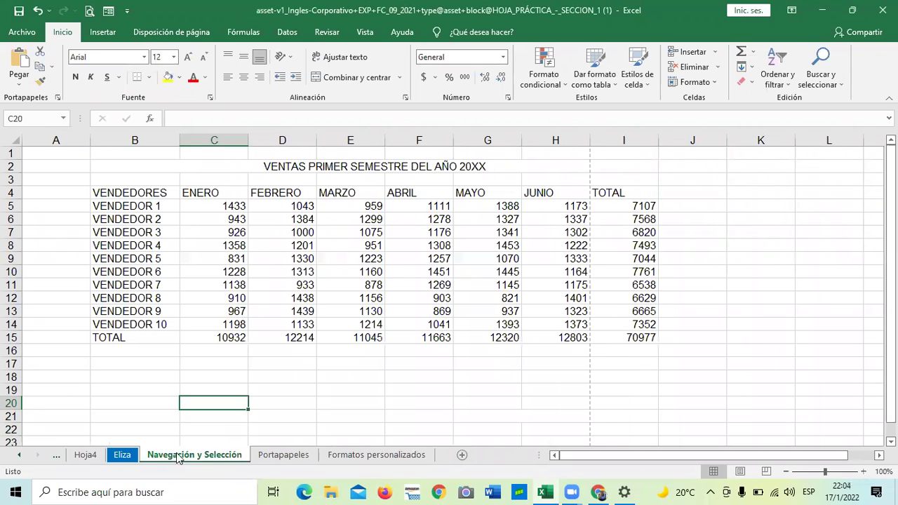
# Reorder the sheets so Navegación y Selección precedes the blue-tabbed sheet and Formatos personalizados precedes Portapapeles.
pyautogui.click(291, 456)
pyautogui.rightClick(291, 456)
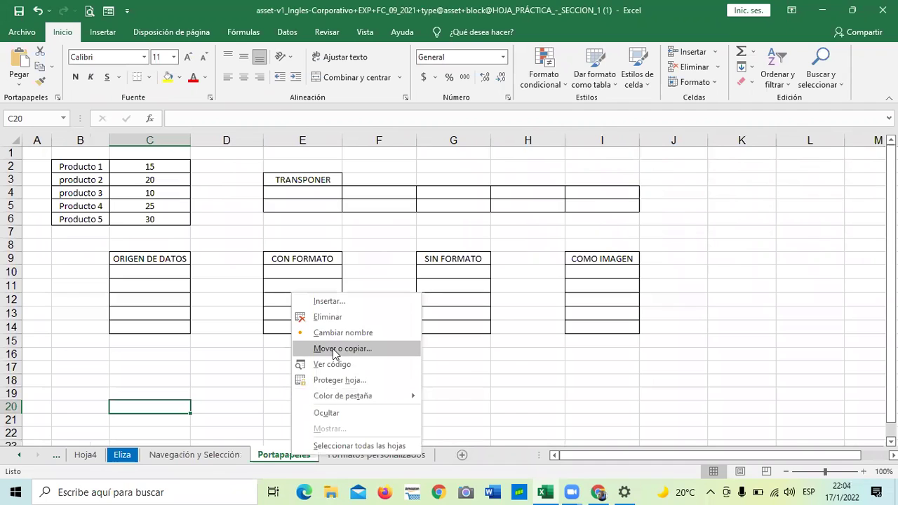
pyautogui.press('Escape')
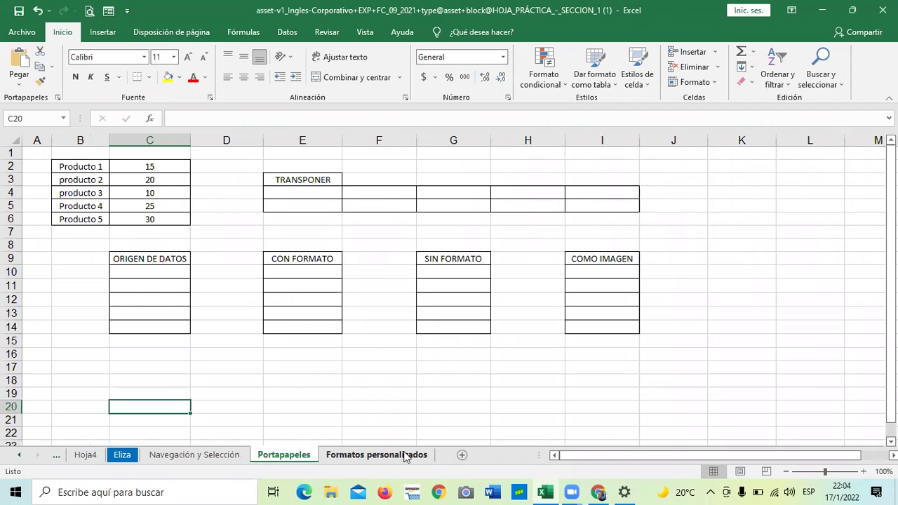
pyautogui.click(406, 455)
pyautogui.moveTo(296, 445); pyautogui.dragTo(254, 455)
pyautogui.hotkey('ctrl', 'pagedown')
pyautogui.moveTo(356, 458); pyautogui.dragTo(118, 463)
# Review the new worksheet order by browsing the sheet tabs back and forth.
pyautogui.click(20, 455)
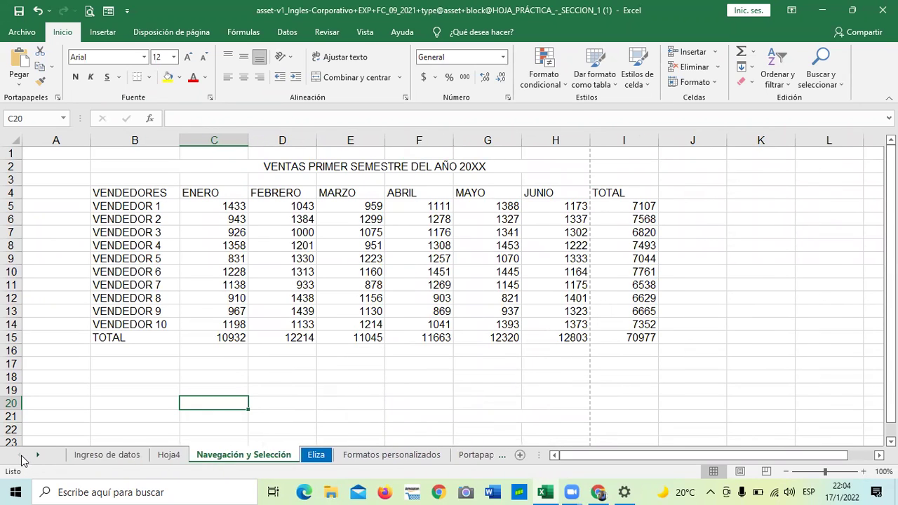
pyautogui.click(39, 456)
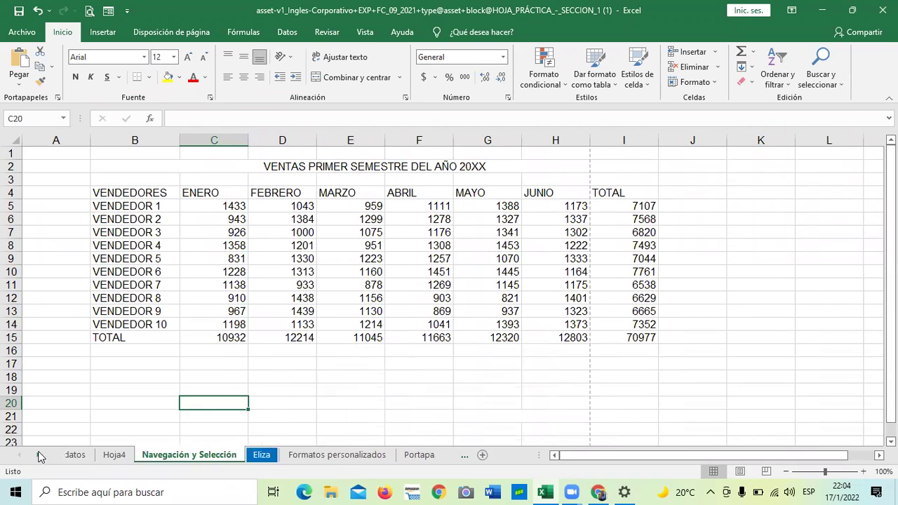
pyautogui.click(22, 457)
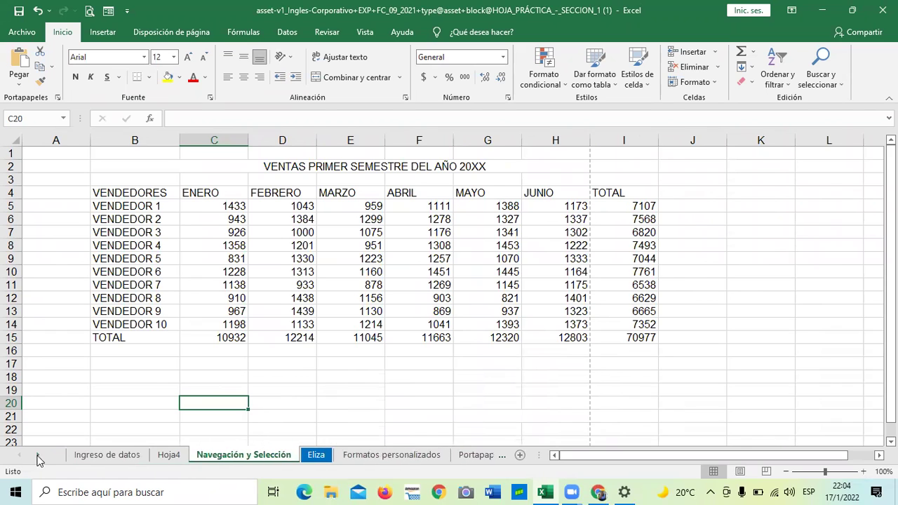
# Group all worksheets into one selection, starting from the Formatos personalizados sheet.
pyautogui.click(108, 457)
pyautogui.click(330, 393)
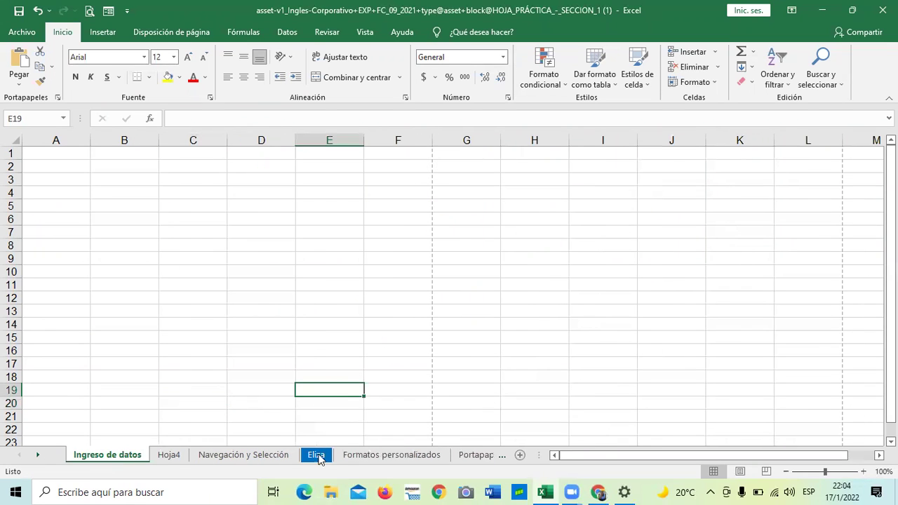
pyautogui.rightClick(412, 458)
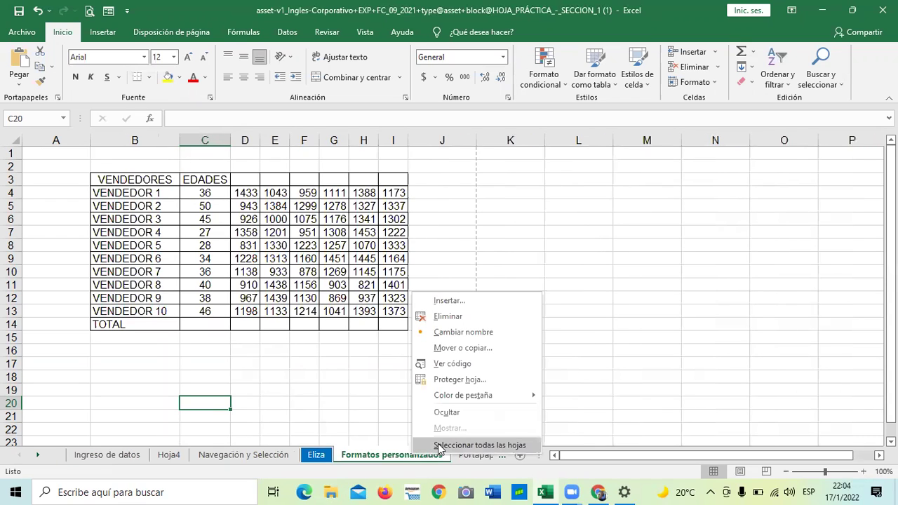
pyautogui.click(438, 446)
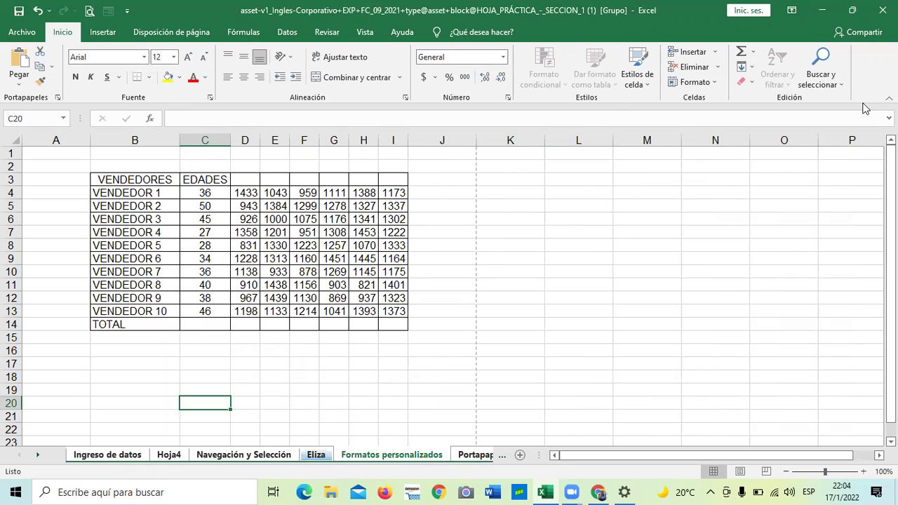
# Examine the Formato options for cell size, visibility, sheet organization, tab color and protection while the sheets are grouped.
pyautogui.click(715, 83)
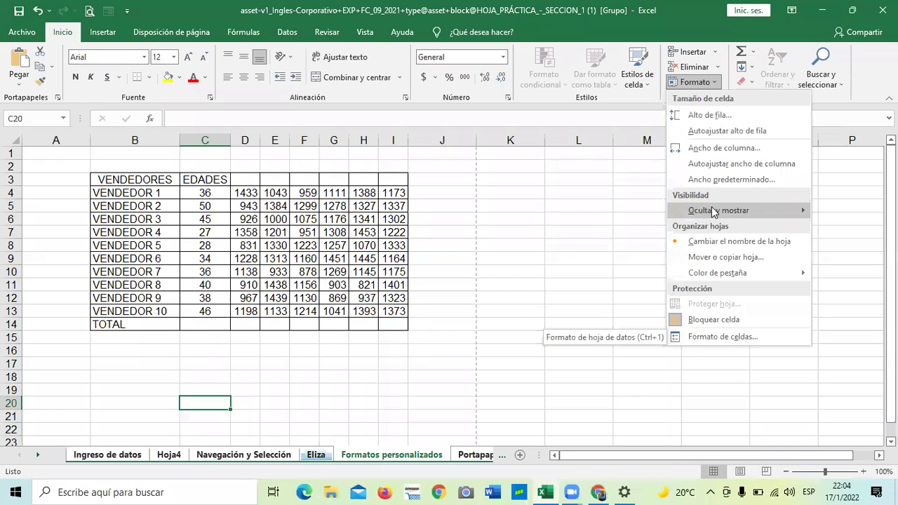
pyautogui.moveTo(711, 211)
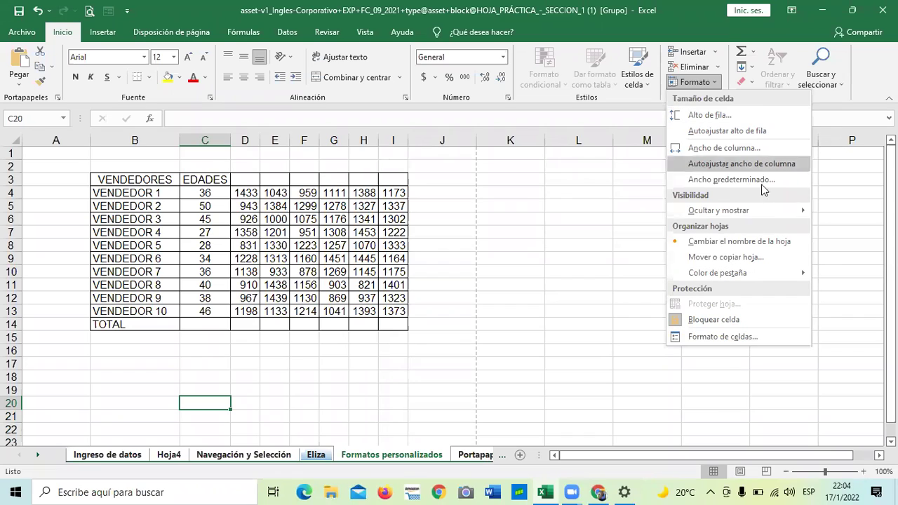
pyautogui.moveTo(777, 214)
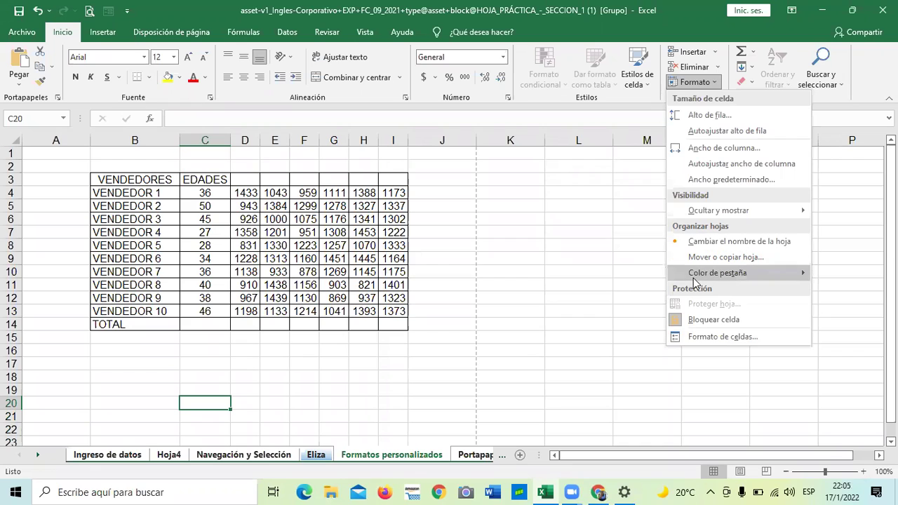
pyautogui.moveTo(696, 277)
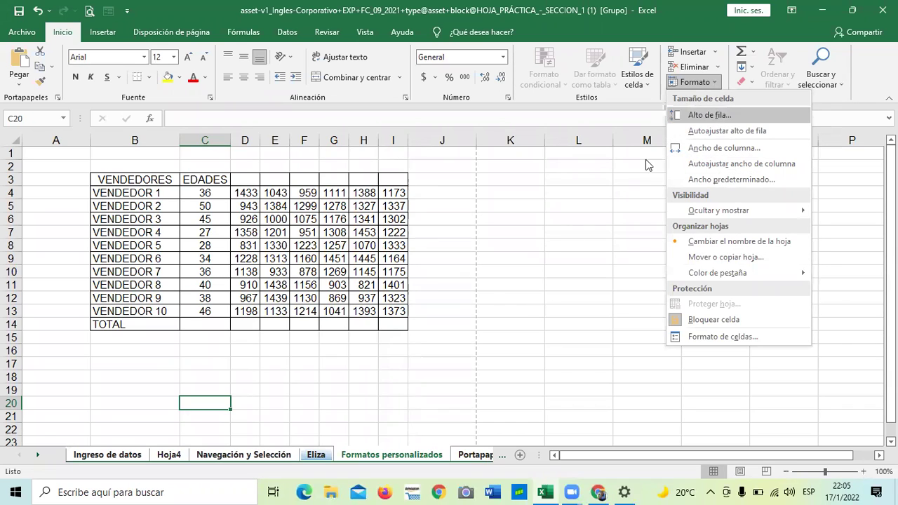
pyautogui.click(568, 276)
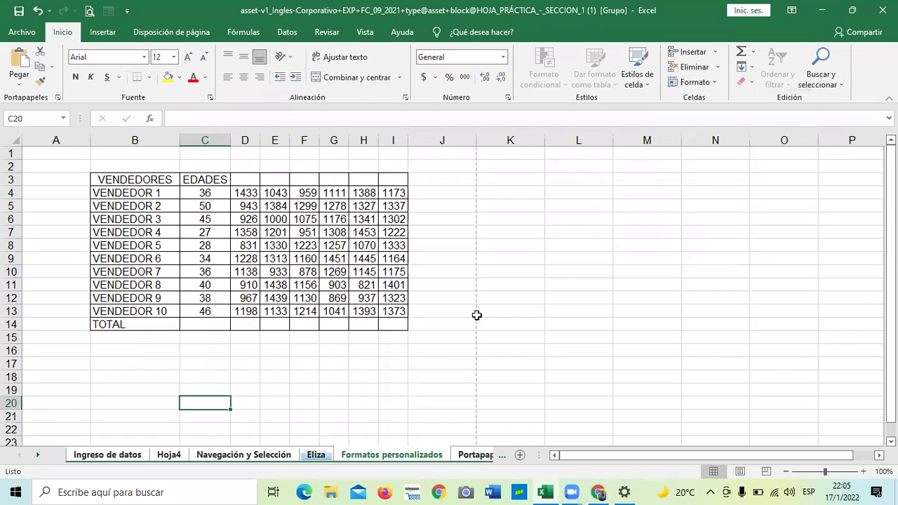
# Ungroup the worksheets and show only the Navegación y Selección sheet.
pyautogui.click(492, 421)
pyautogui.click(314, 457)
pyautogui.click(274, 457)
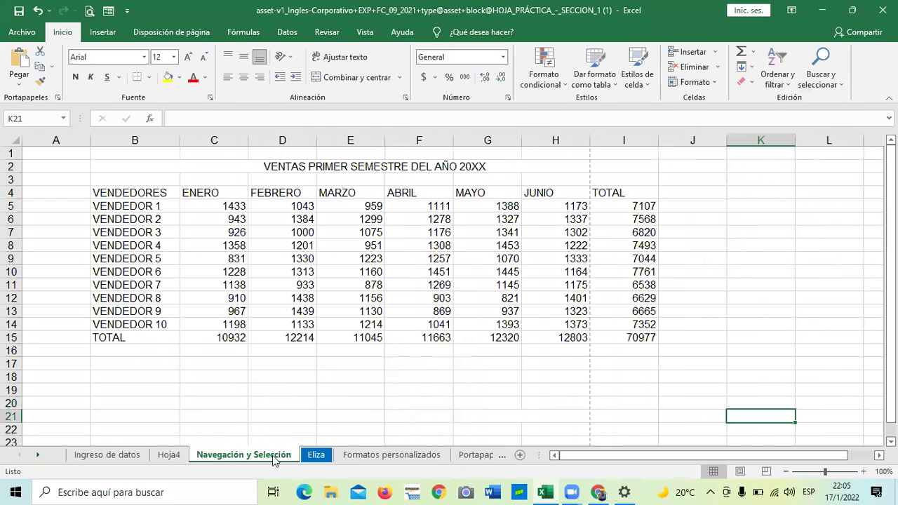
pyautogui.keyDown('ctrl'); pyautogui.click(425, 457); pyautogui.keyUp('ctrl')
pyautogui.rightClick(428, 458)
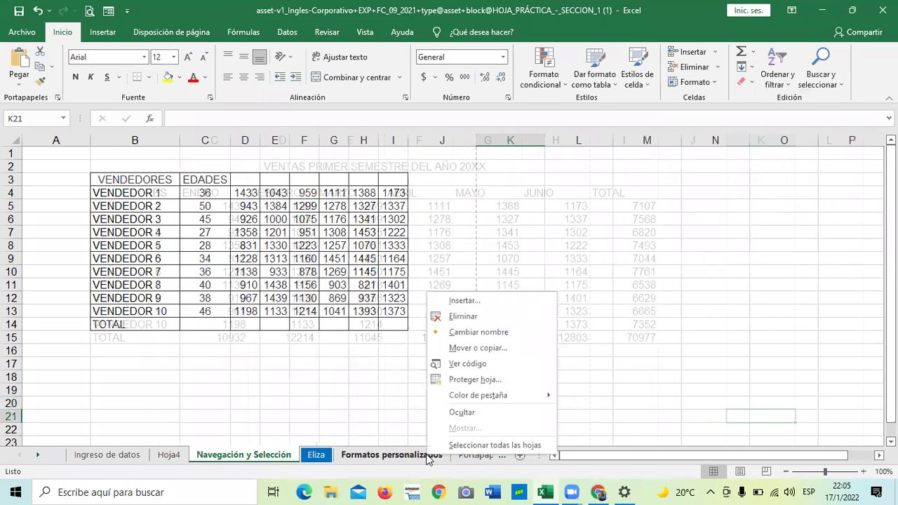
pyautogui.click(376, 409)
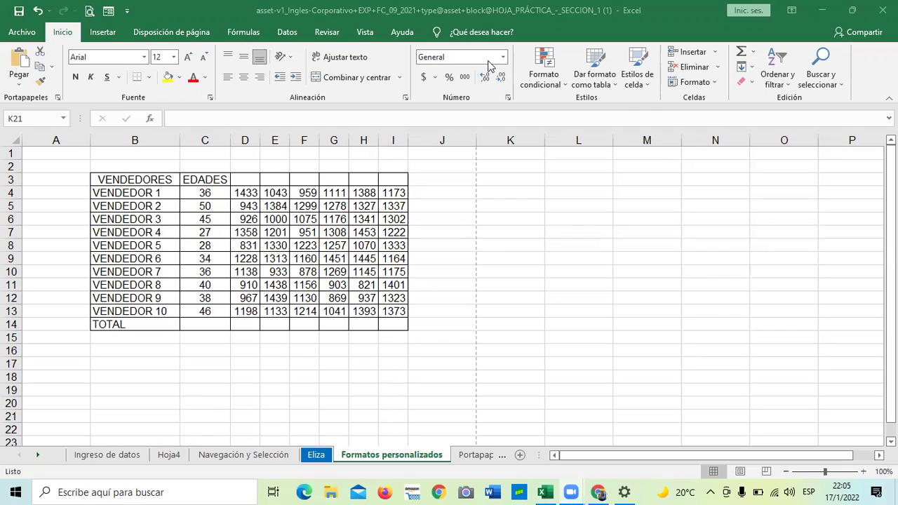
pyautogui.click(284, 457)
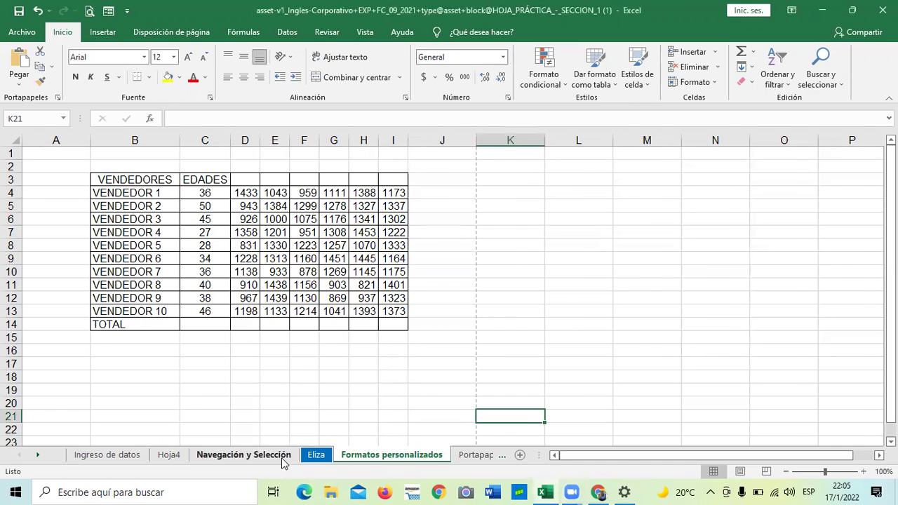
pyautogui.rightClick(319, 457)
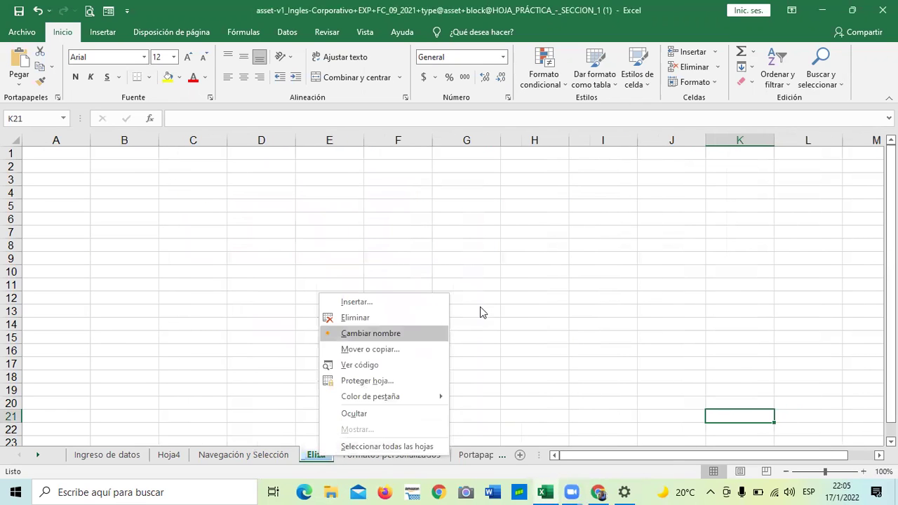
pyautogui.click(309, 386)
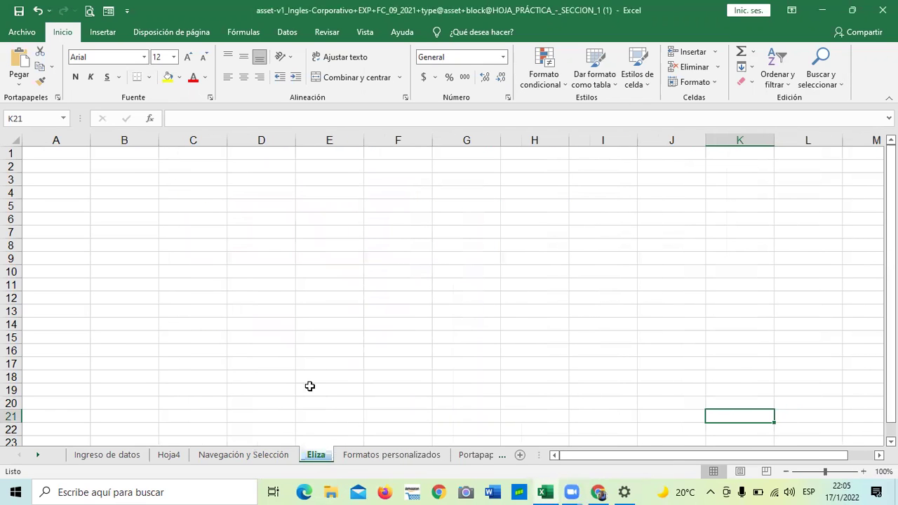
# Delete the Hoja4 worksheet from the workbook.
pyautogui.rightClick(171, 456)
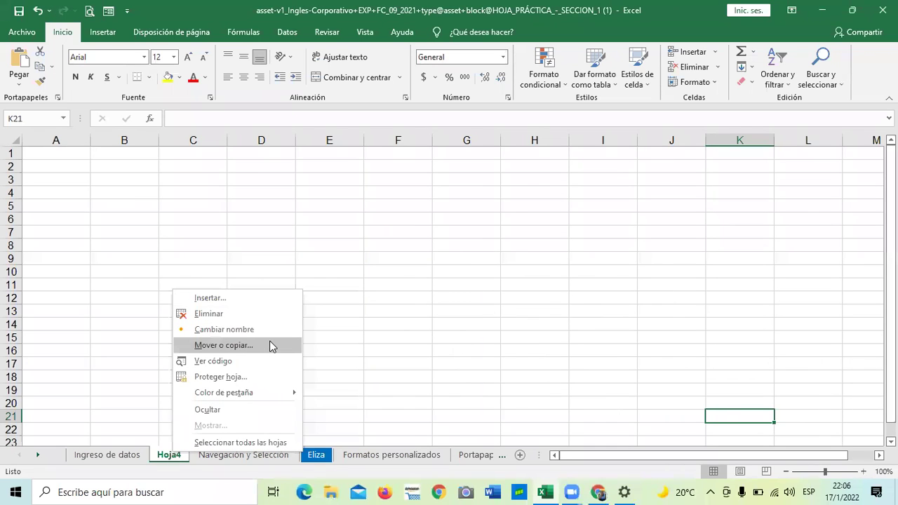
pyautogui.click(236, 314)
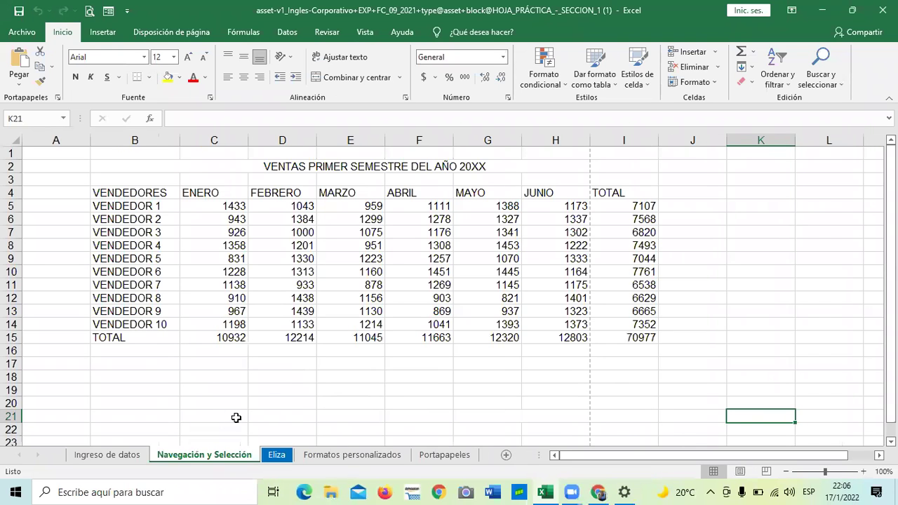
pyautogui.click(265, 427)
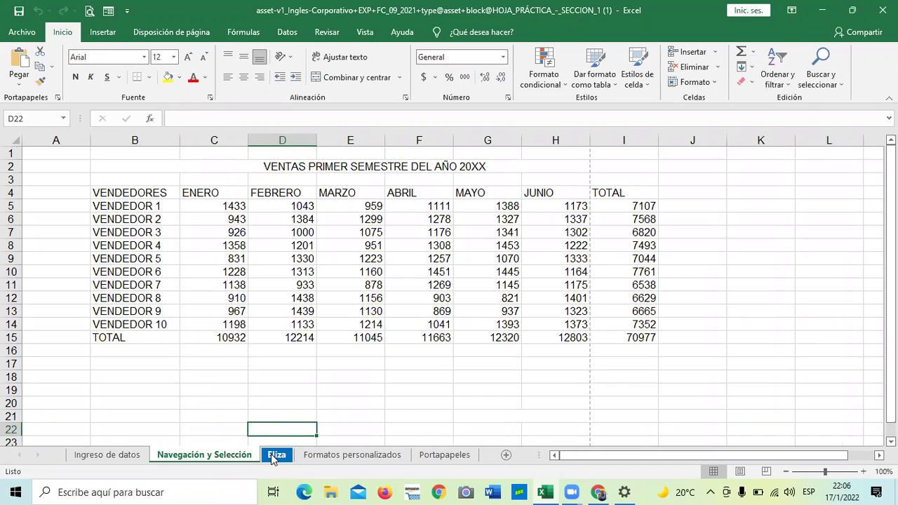
pyautogui.click(366, 407)
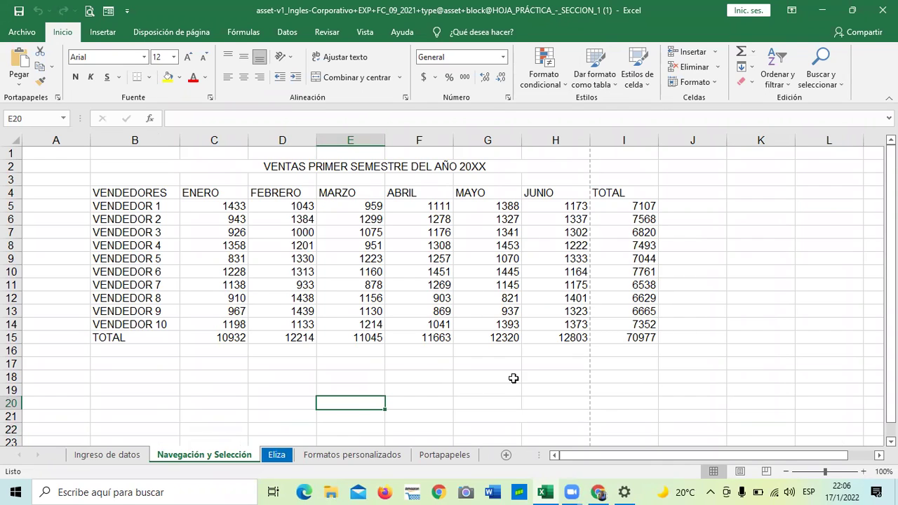
# Delete the blue-tabbed worksheet and check the remaining sheets, finishing on Navegación y Selección.
pyautogui.rightClick(282, 457)
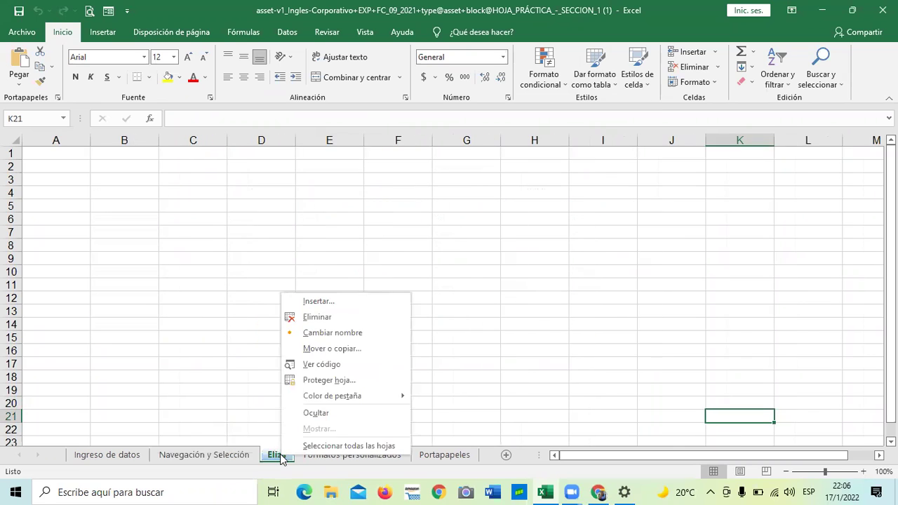
pyautogui.click(340, 317)
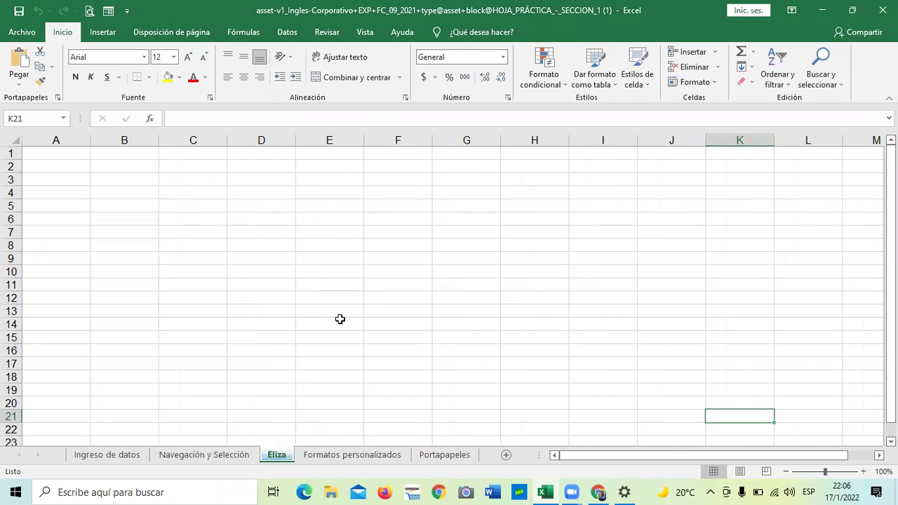
pyautogui.click(420, 455)
pyautogui.click(249, 457)
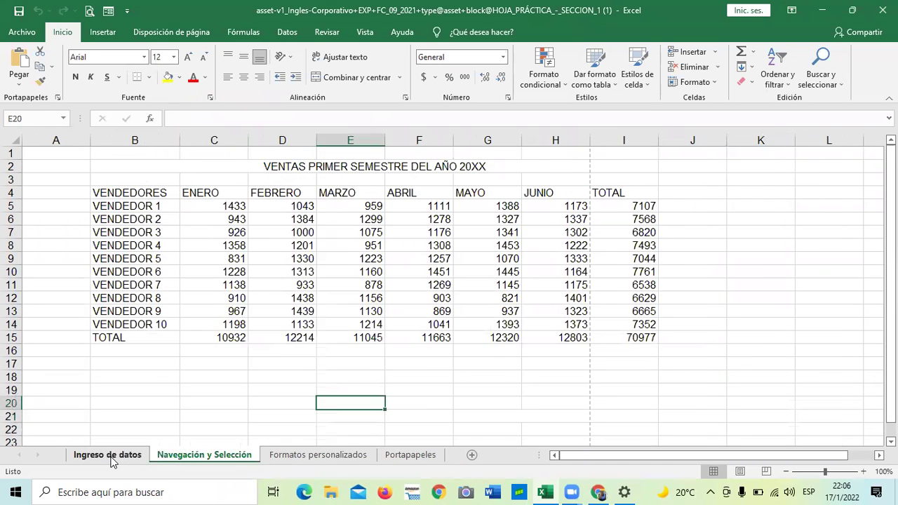
pyautogui.click(111, 455)
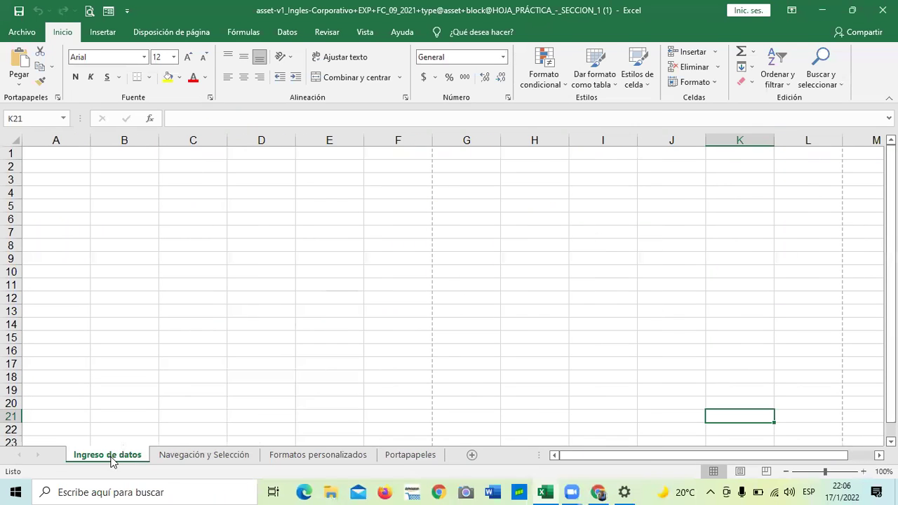
pyautogui.click(193, 456)
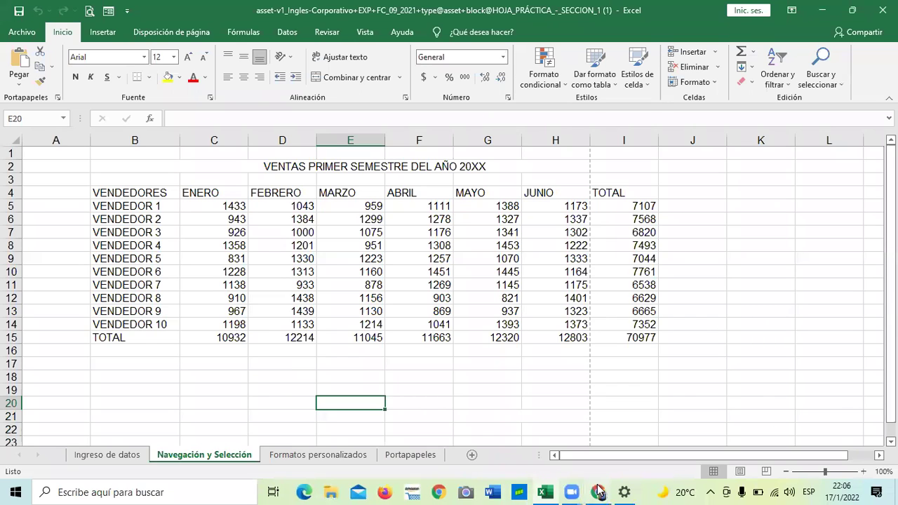
# Switch to the Chrome window showing course lesson 1.2.
pyautogui.moveTo(575, 489)
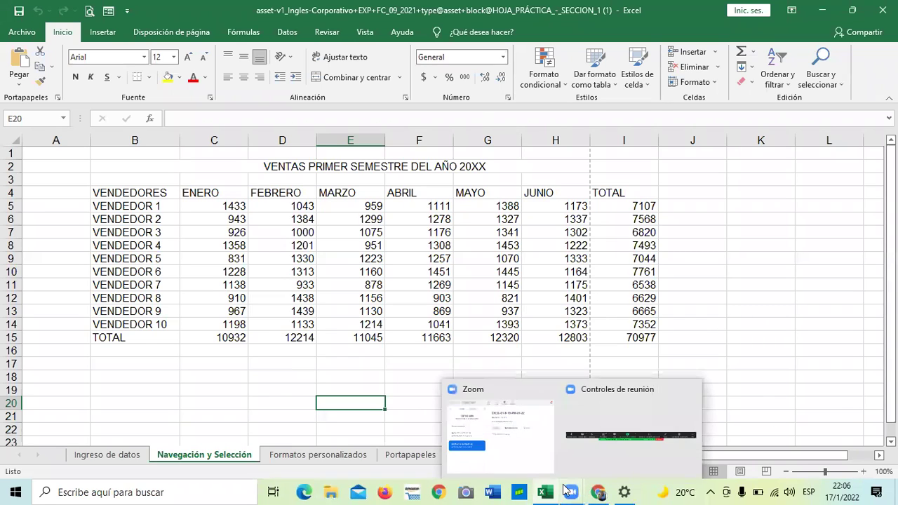
pyautogui.click(523, 443)
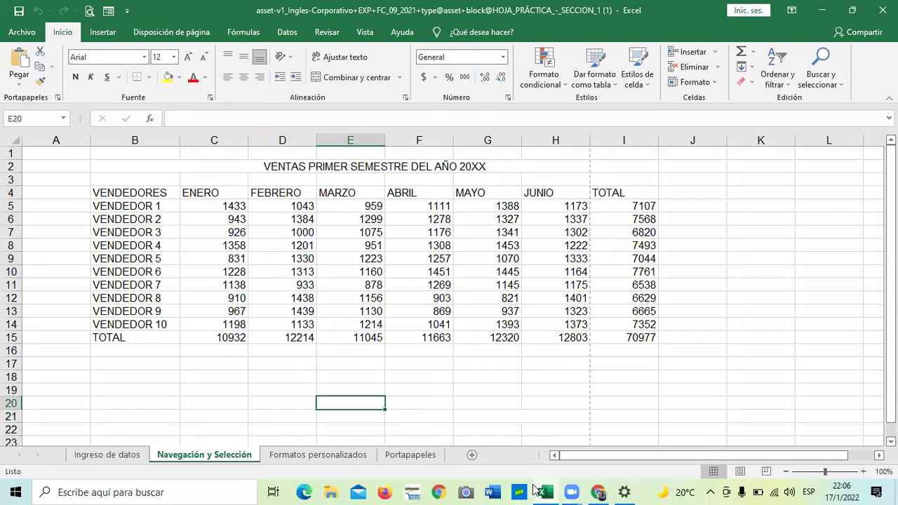
pyautogui.moveTo(598, 491)
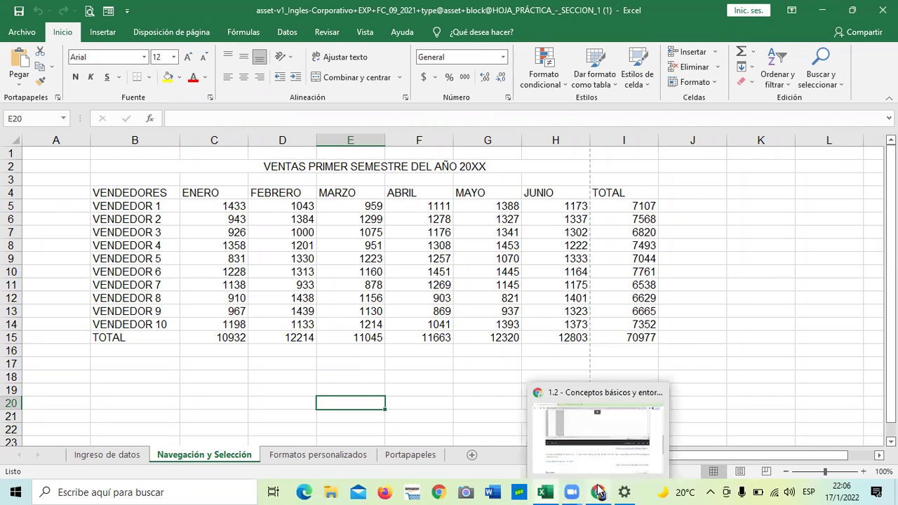
pyautogui.click(612, 429)
# Advance the course past lesson 1.2 and its section 1 activity template to 1.3 - Objetivo de la lección.
pyautogui.scroll(2, 252, 430)
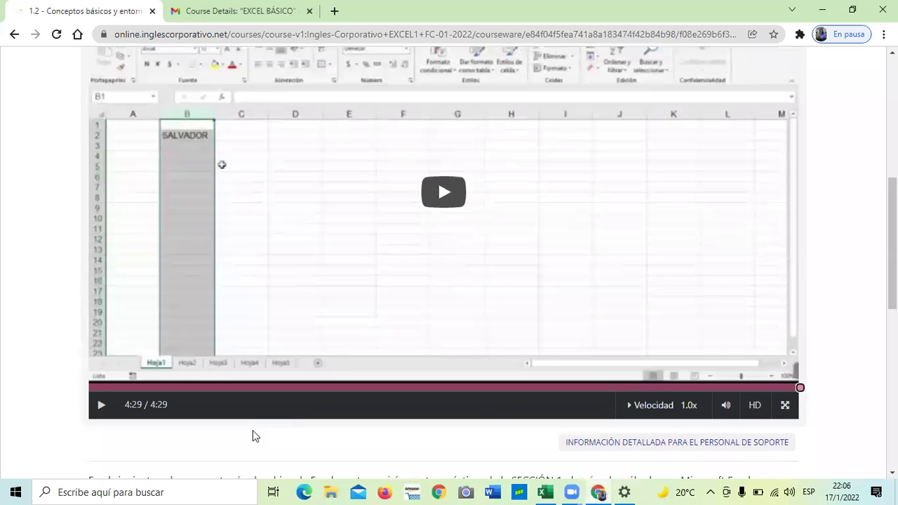
pyautogui.scroll(-3, 296, 357)
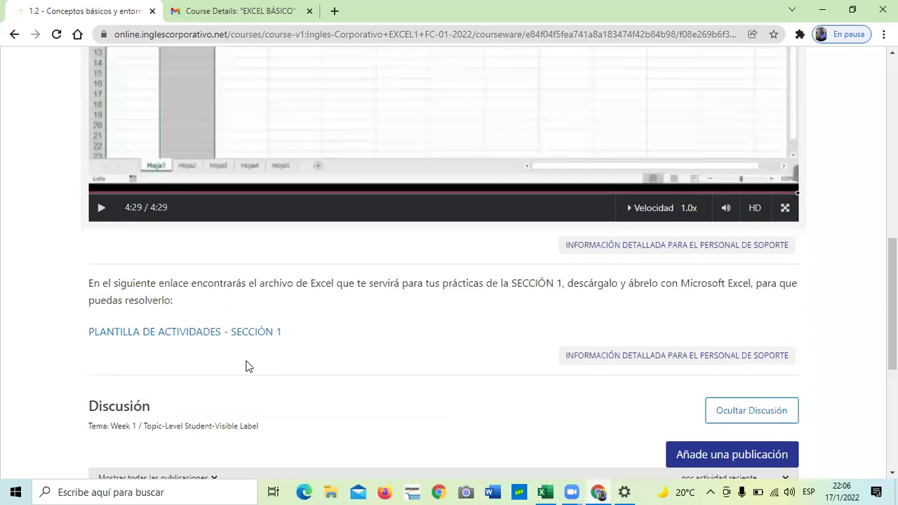
pyautogui.scroll(-1, 246, 363)
pyautogui.scroll(3, 417, 348)
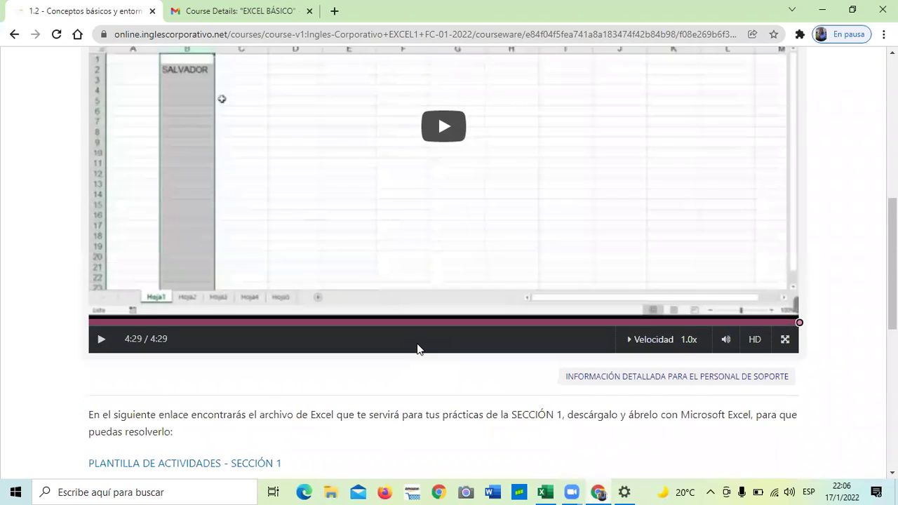
pyautogui.scroll(-4, 417, 348)
pyautogui.scroll(-2, 421, 358)
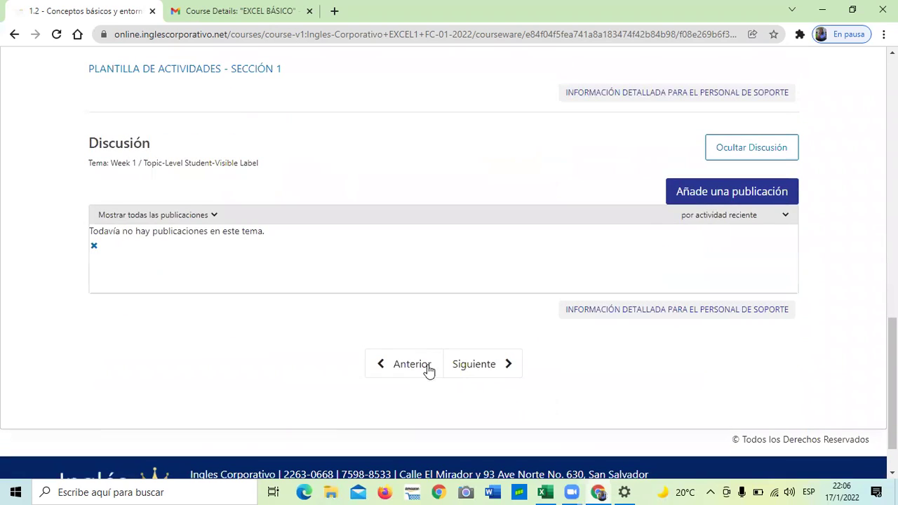
pyautogui.click(489, 364)
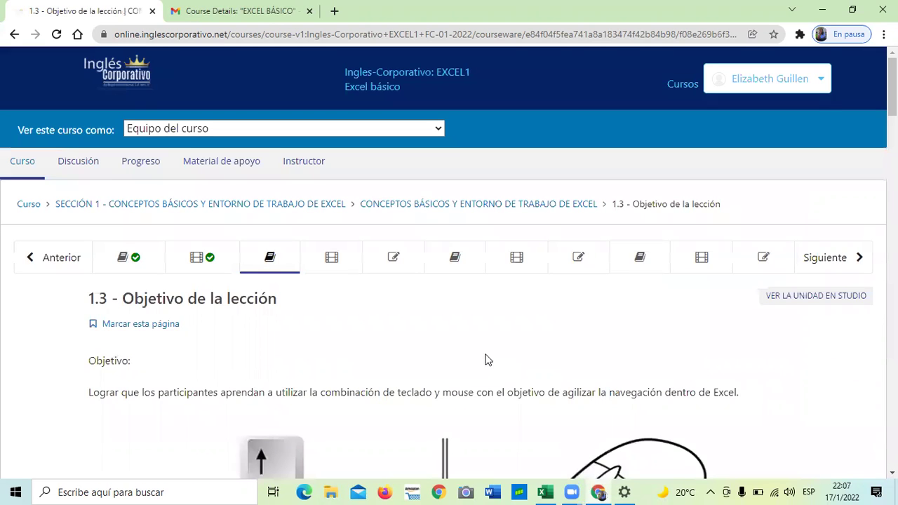
# Examine lesson 1.3's diagrams on navigating between cells and selecting adjacent and non-adjacent ranges with keyboard and mouse.
pyautogui.scroll(-1, 394, 326)
pyautogui.scroll(-10, 416, 315)
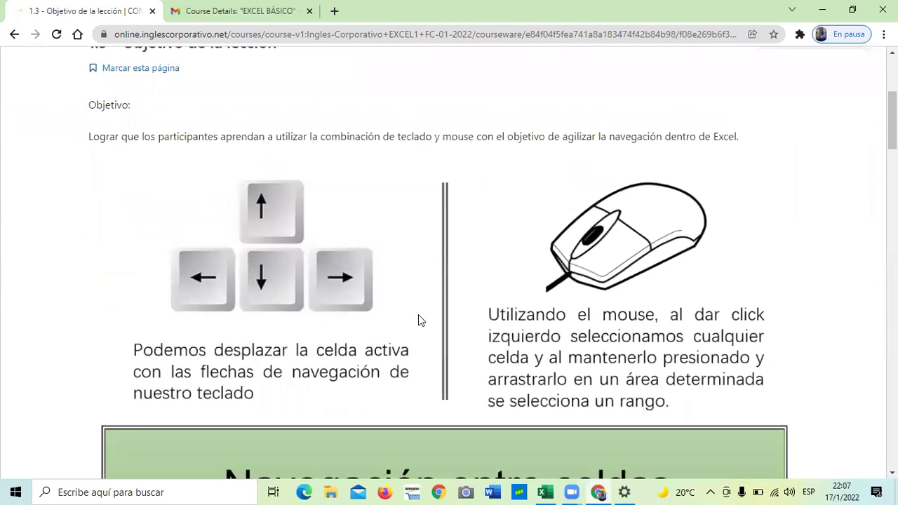
pyautogui.scroll(-12, 418, 314)
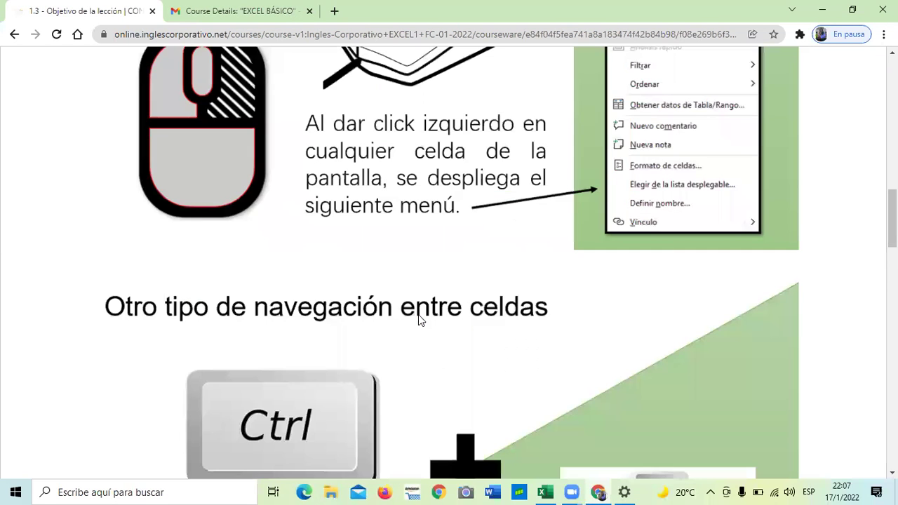
pyautogui.scroll(10, 418, 330)
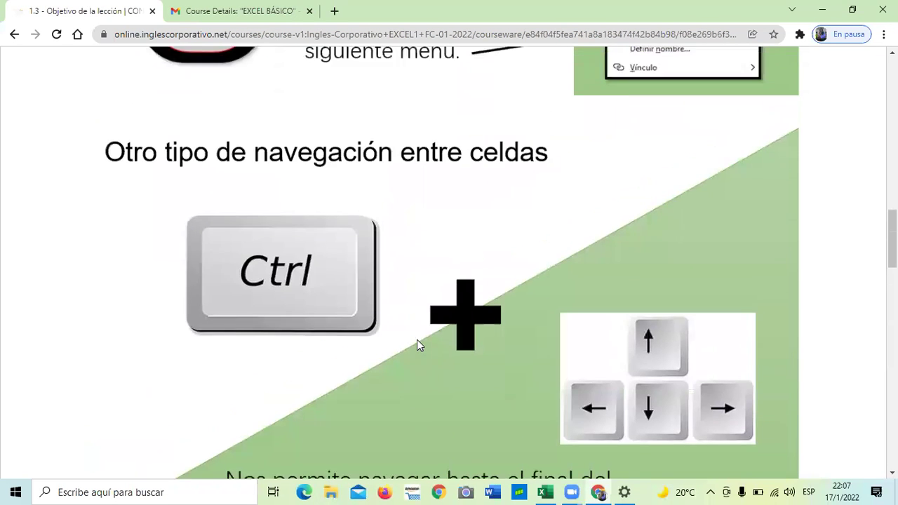
pyautogui.scroll(8, 417, 343)
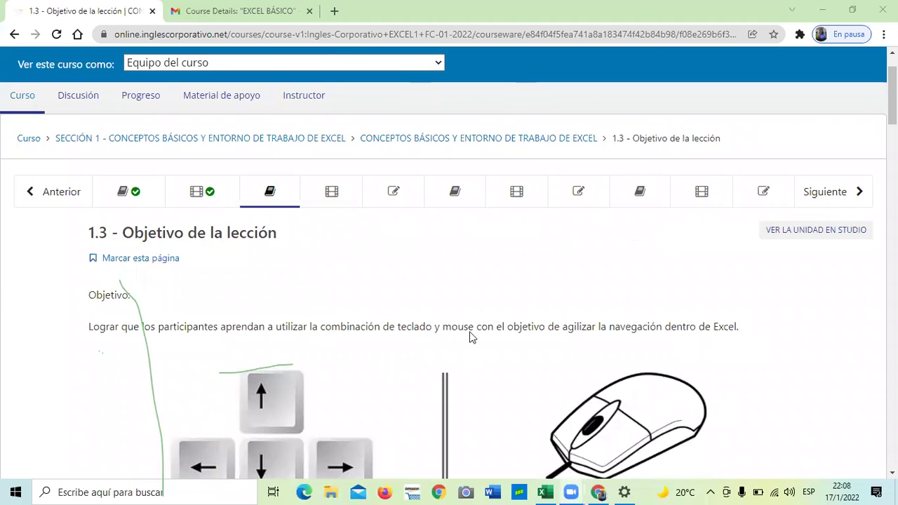
pyautogui.scroll(-4, 496, 287)
pyautogui.scroll(-15, 496, 288)
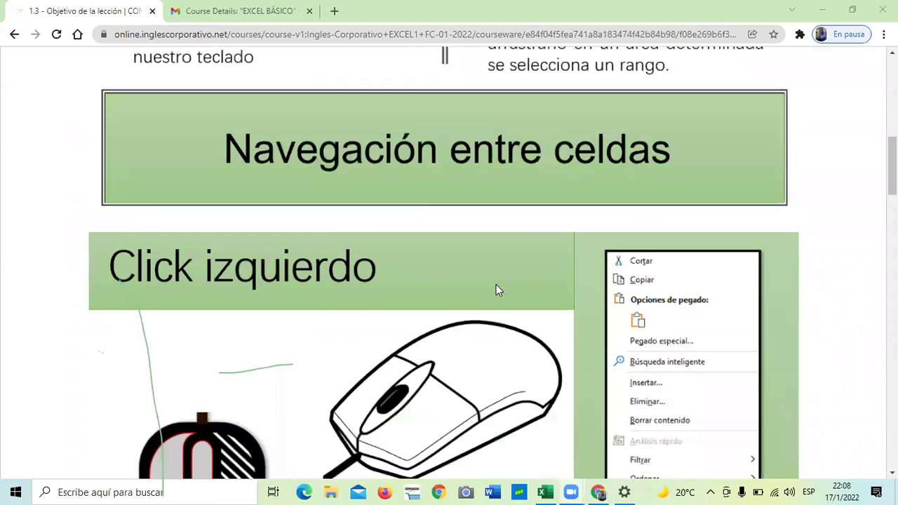
pyautogui.scroll(-6, 495, 289)
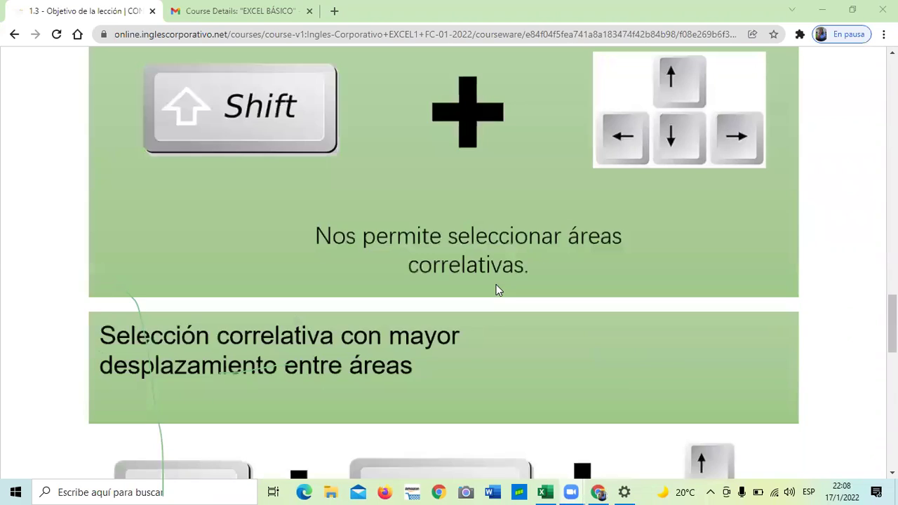
pyautogui.scroll(-7, 496, 290)
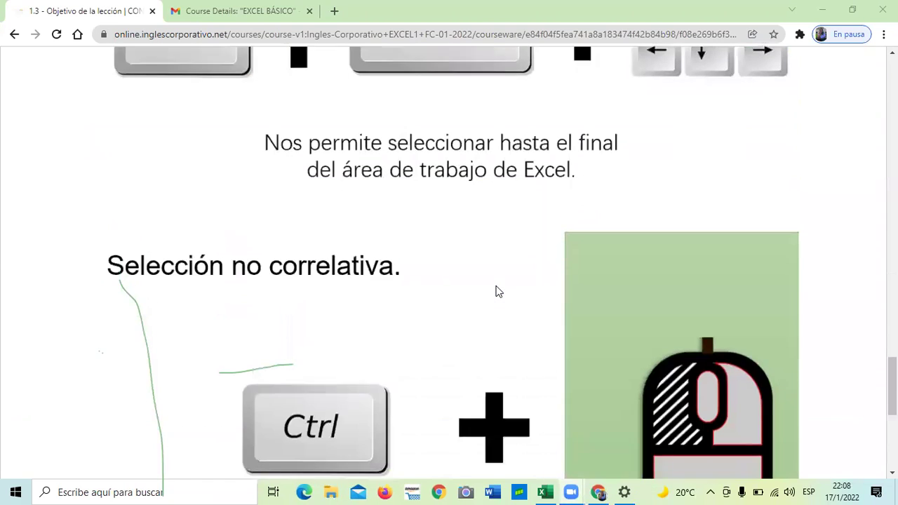
pyautogui.scroll(8, 476, 291)
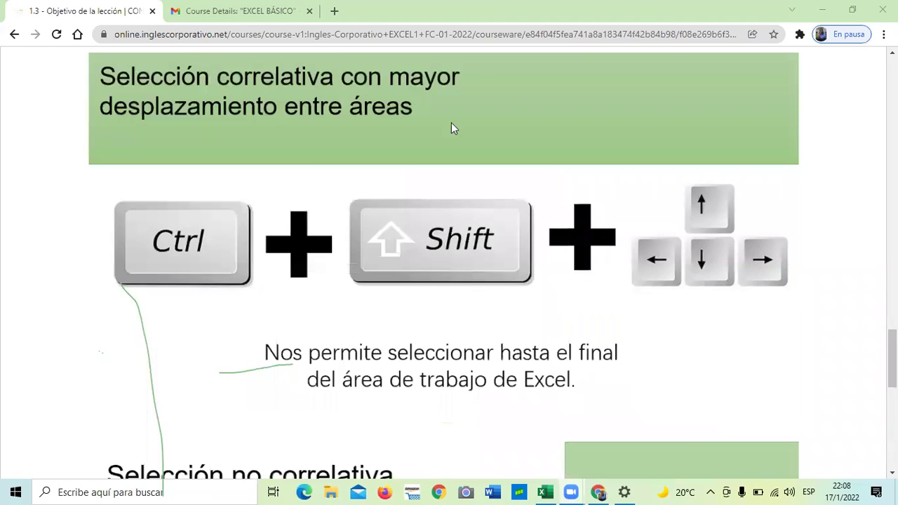